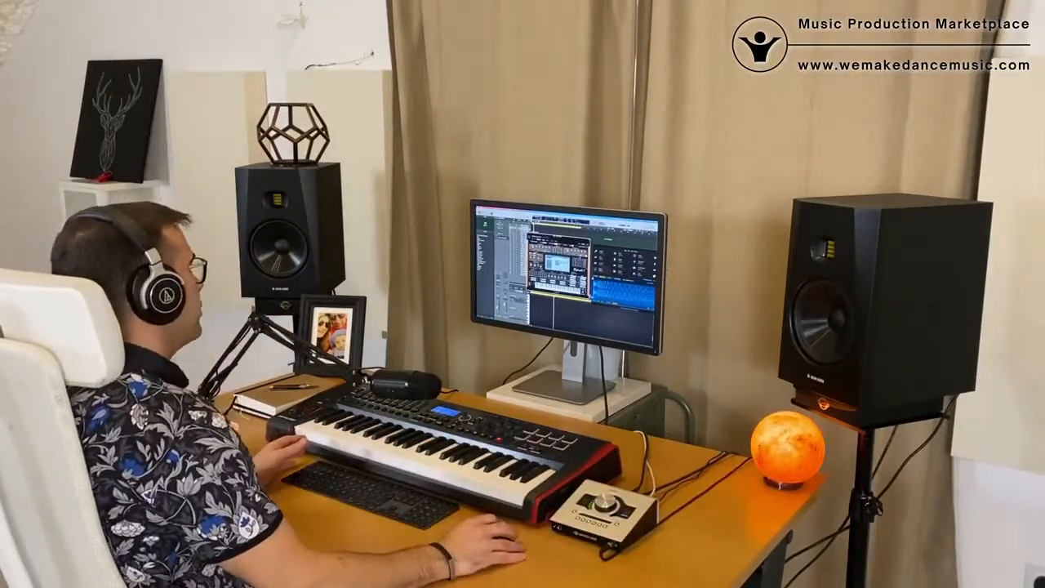
{"action": "left_click_drag", "start_coordinate": [559, 238], "coordinate": [633, 241]}
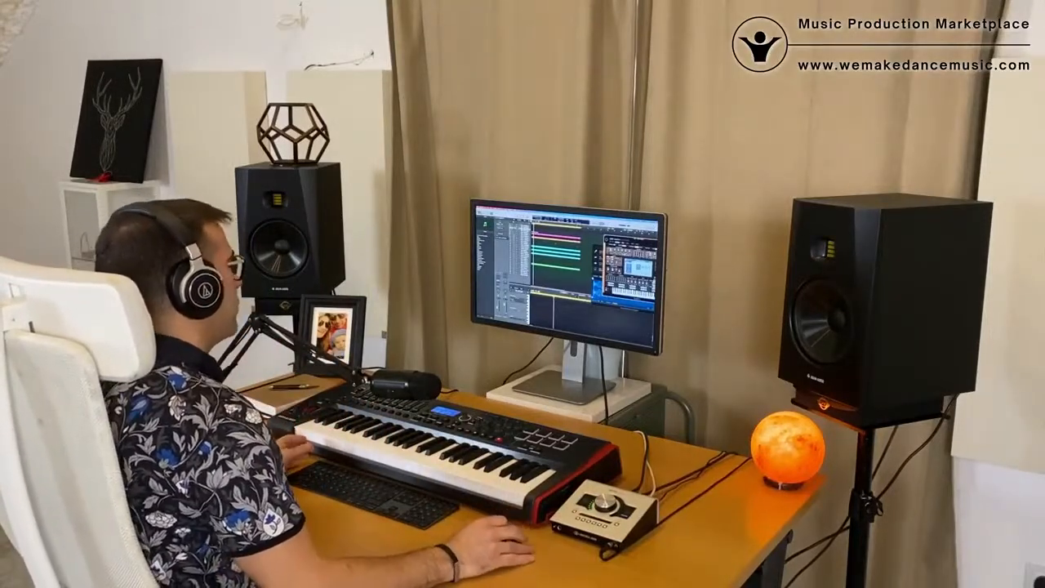
{"action": "left_click_drag", "start_coordinate": [628, 240], "coordinate": [600, 237]}
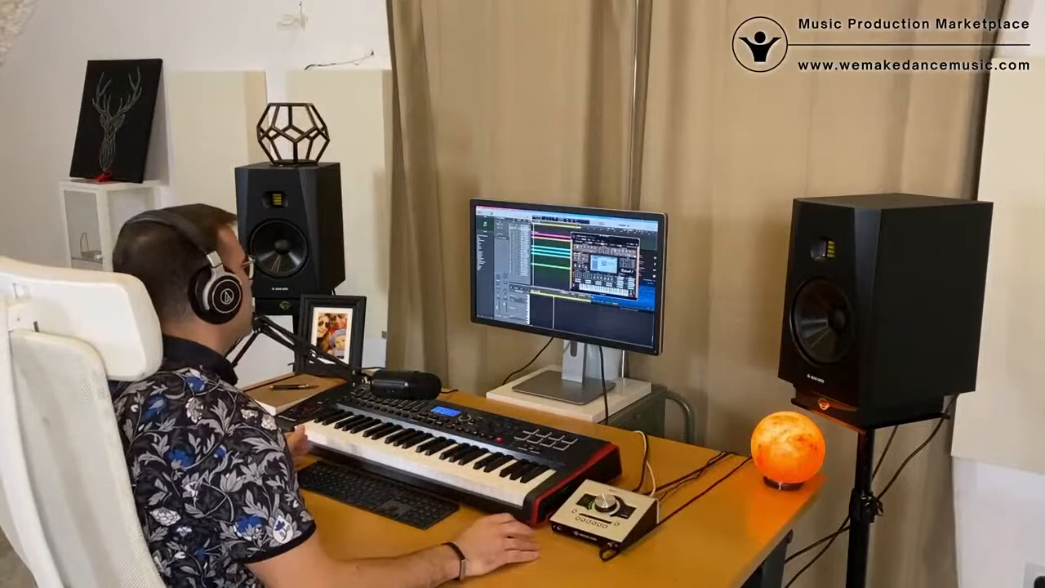
{"action": "left_click_drag", "start_coordinate": [606, 237], "coordinate": [594, 243]}
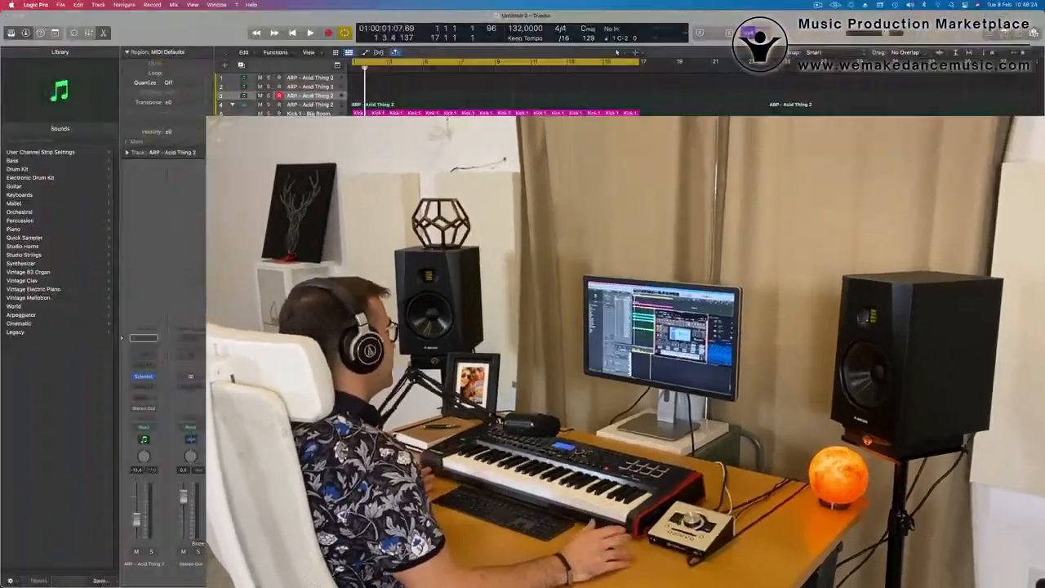
Play the drum loop from the start, move the Sylenth1 window aside and select the third ARP - Acid Thing 2 track
{"action": "key", "text": "space"}
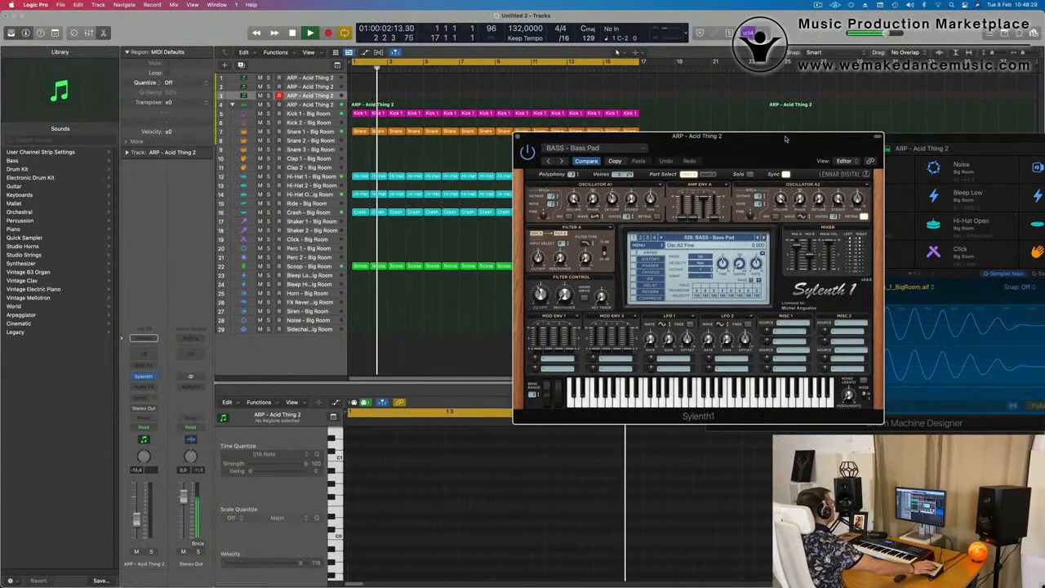
{"action": "left_click", "coordinate": [308, 213]}
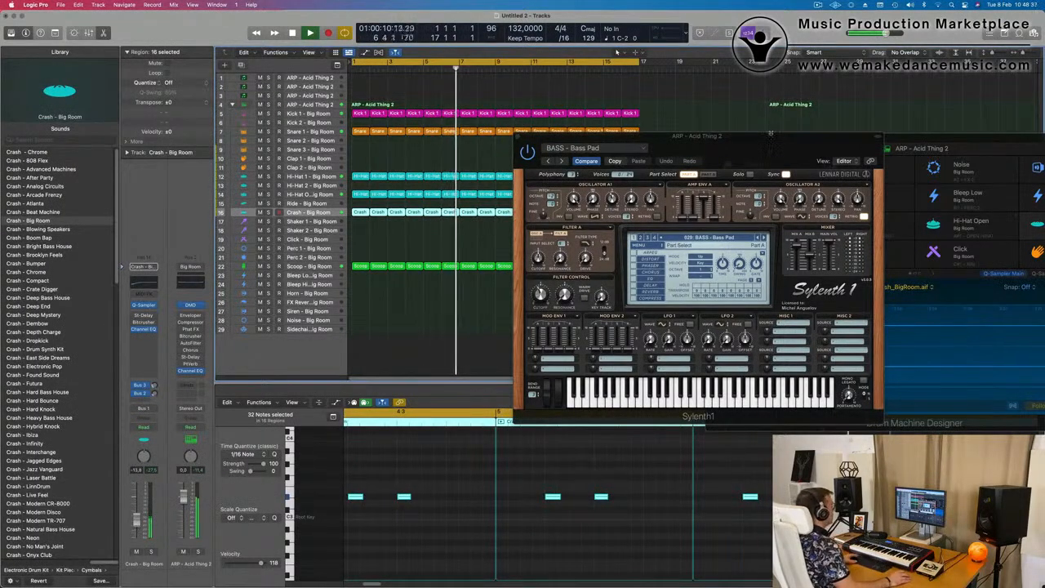
{"action": "left_click_drag", "start_coordinate": [770, 138], "coordinate": [721, 168]}
{"action": "key", "text": "Return"}
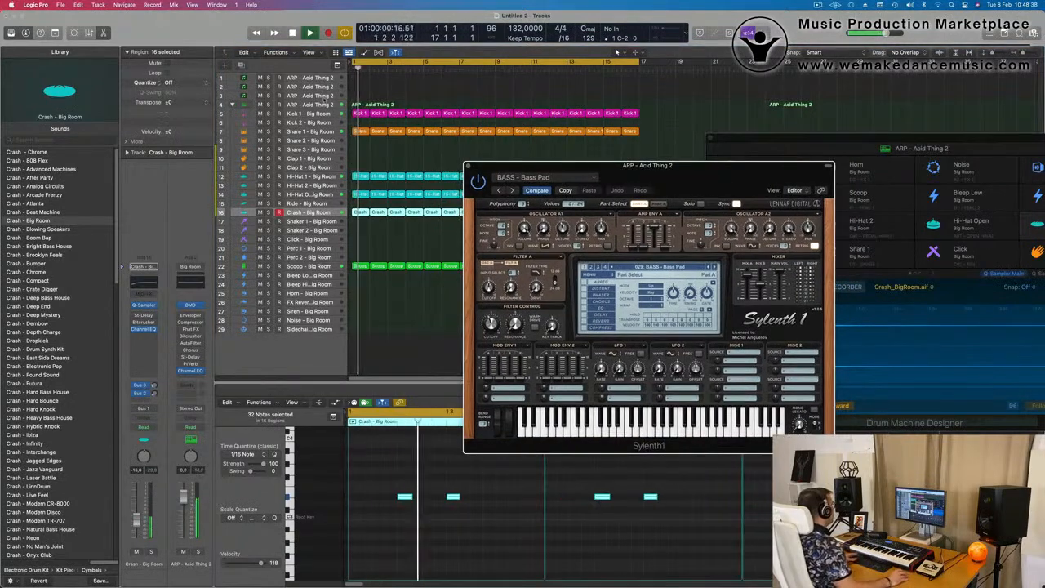
{"action": "left_click", "coordinate": [322, 96]}
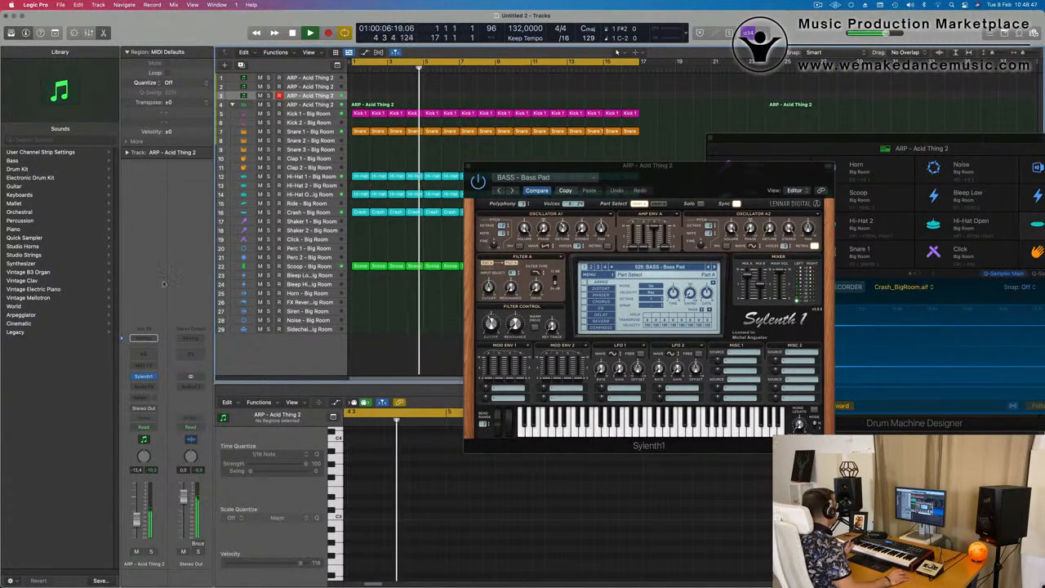
Insert a stereo Compressor after Sylenth1 on the bass track and side-chain it to Kick 1 - Big Room
{"action": "key", "text": "space"}
{"action": "left_click", "coordinate": [150, 387]}
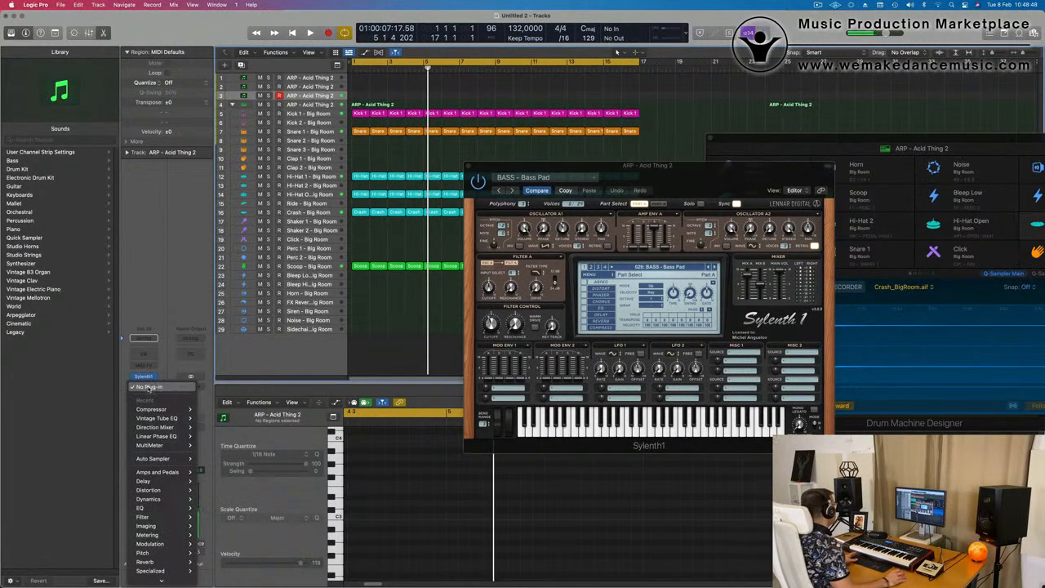
{"action": "mouse_move", "coordinate": [168, 409]}
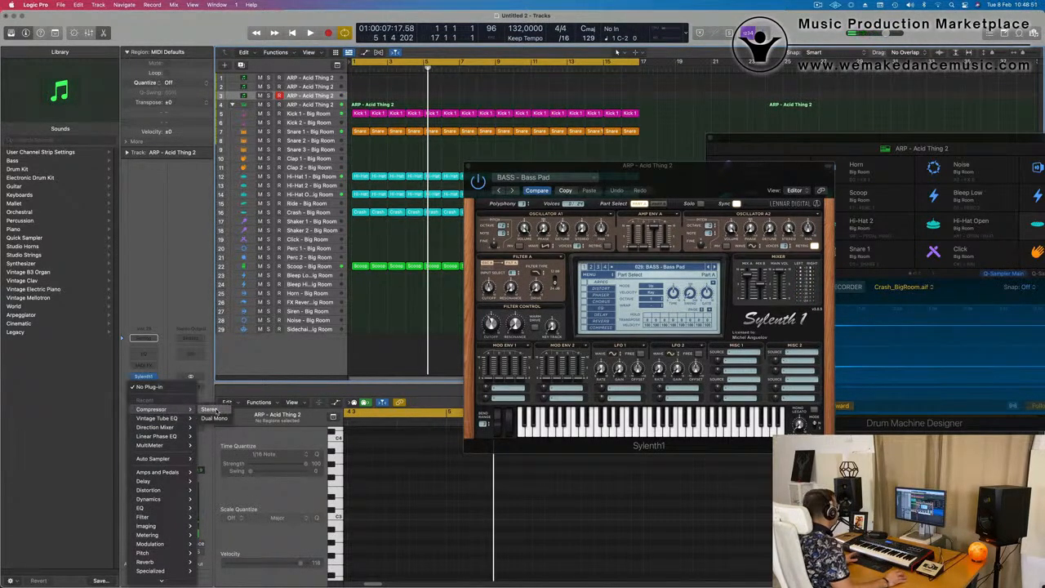
{"action": "left_click", "coordinate": [210, 409]}
{"action": "left_click", "coordinate": [788, 128]}
{"action": "mouse_move", "coordinate": [796, 152]}
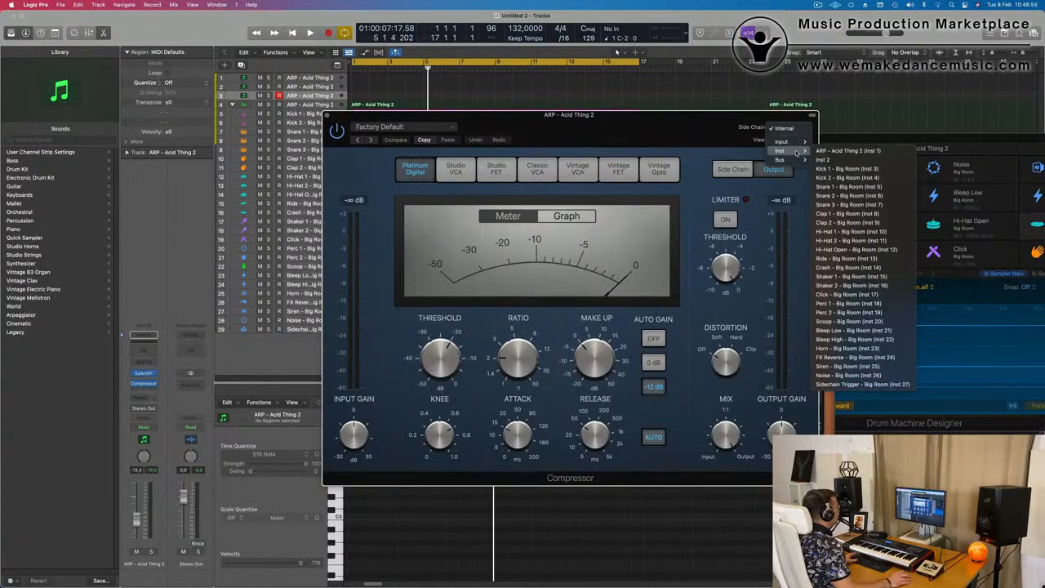
{"action": "left_click", "coordinate": [846, 168]}
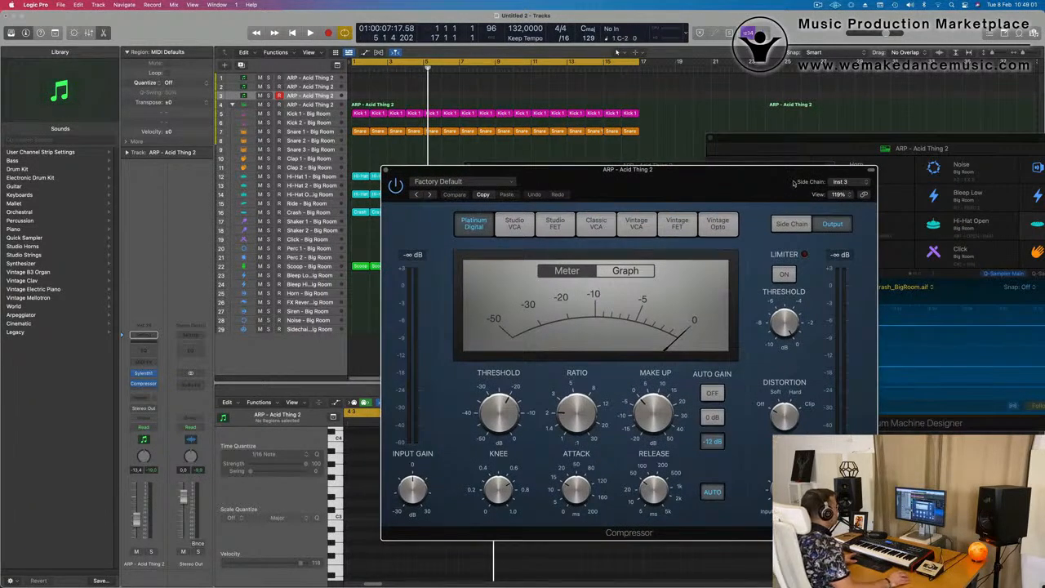
Turn off the compressor's automatic release and auto gain, and set its attack to 0.0 ms while the loop plays
{"action": "key", "text": "space"}
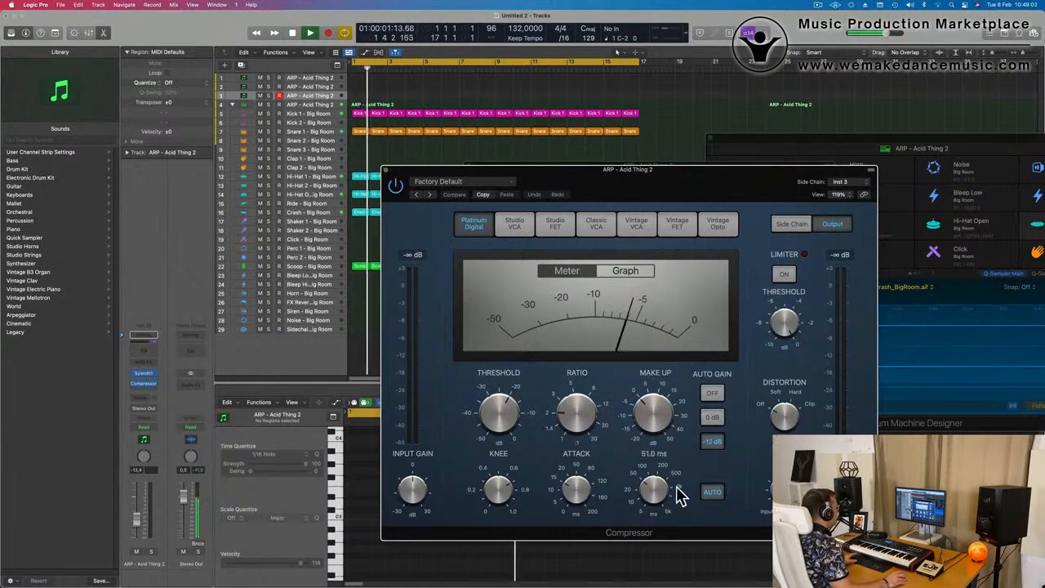
{"action": "left_click", "coordinate": [712, 492]}
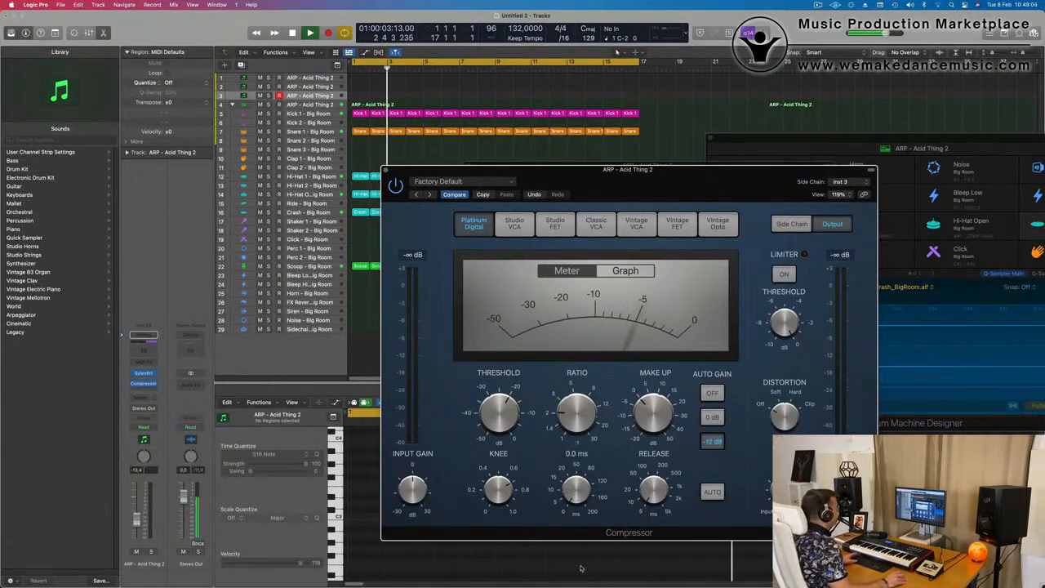
{"action": "left_click_drag", "start_coordinate": [655, 178], "coordinate": [696, 105]}
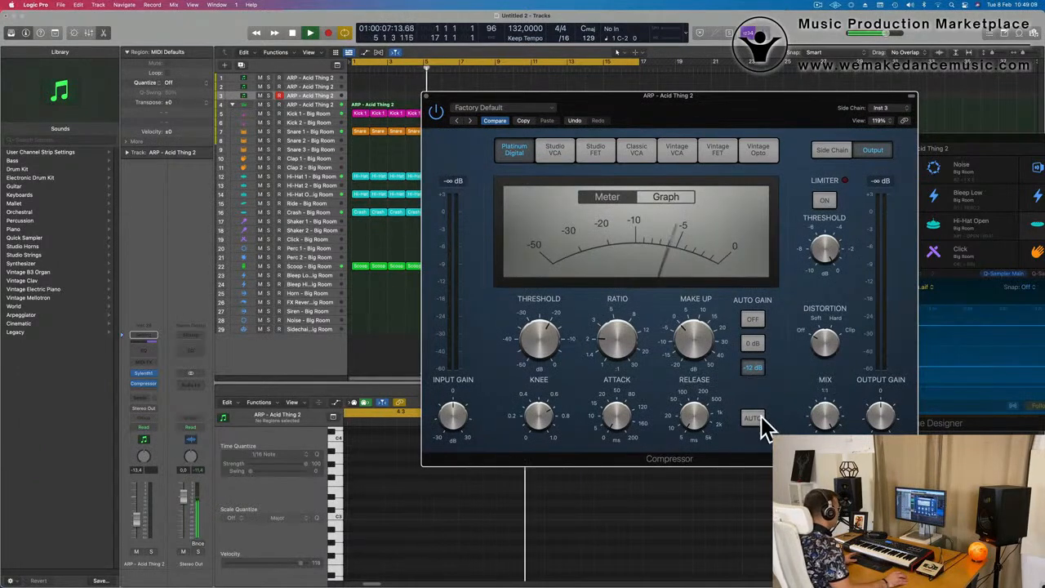
{"action": "left_click", "coordinate": [752, 319]}
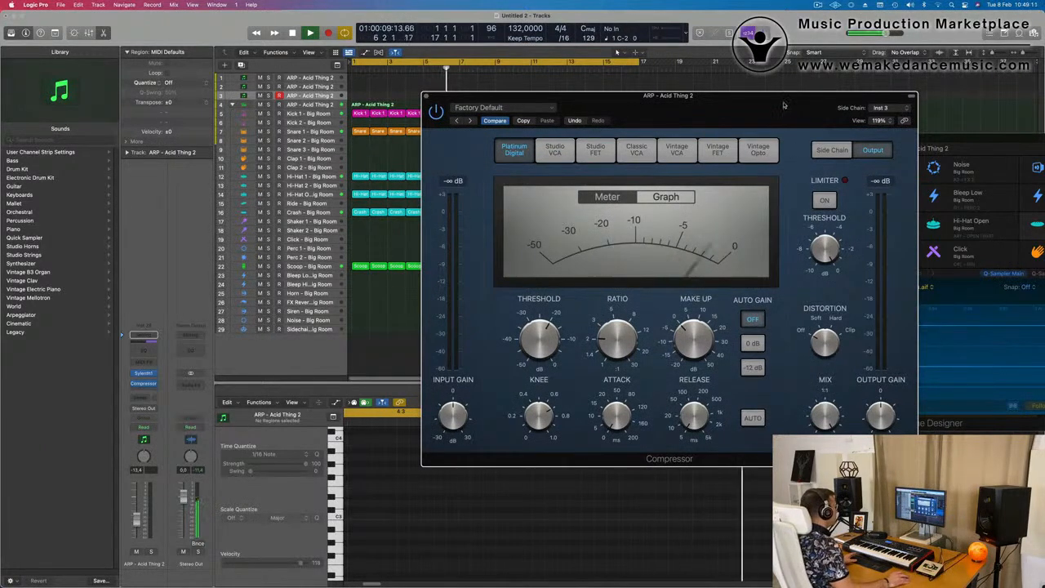
{"action": "left_click_drag", "start_coordinate": [783, 105], "coordinate": [765, 116]}
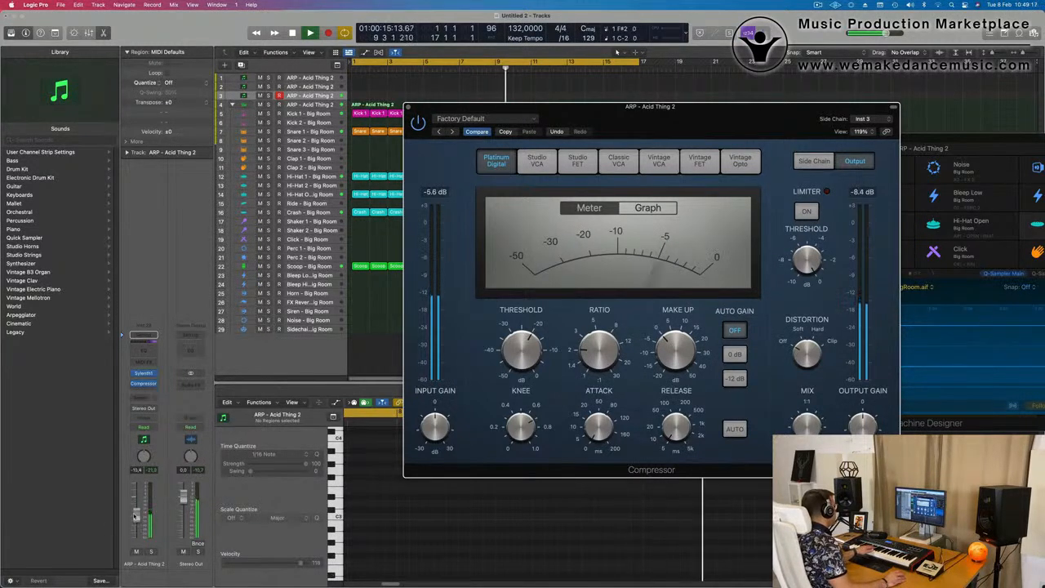
Raise the bass track's volume to -5.5 dB and record a bass part from bar 9 onto it
{"action": "left_click_drag", "start_coordinate": [135, 520], "coordinate": [137, 518]}
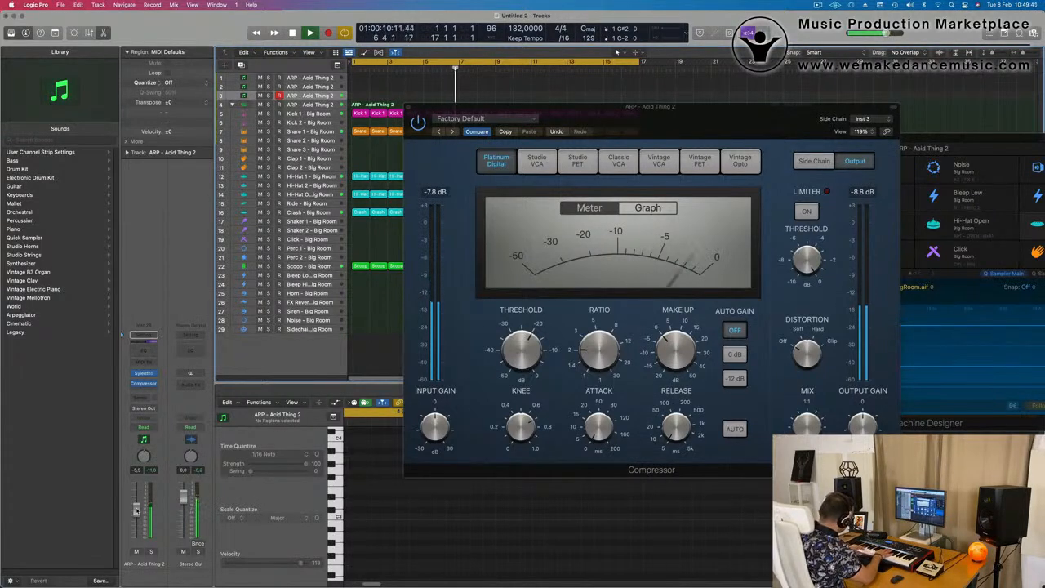
{"action": "key", "text": "r"}
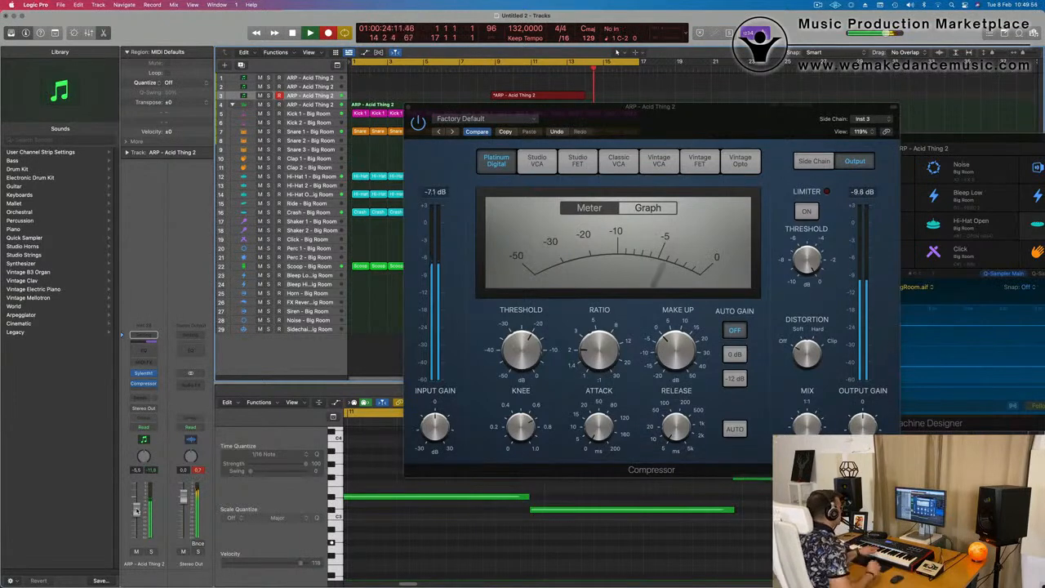
{"action": "key", "text": "space"}
{"action": "left_click_drag", "start_coordinate": [555, 116], "coordinate": [1029, 128]}
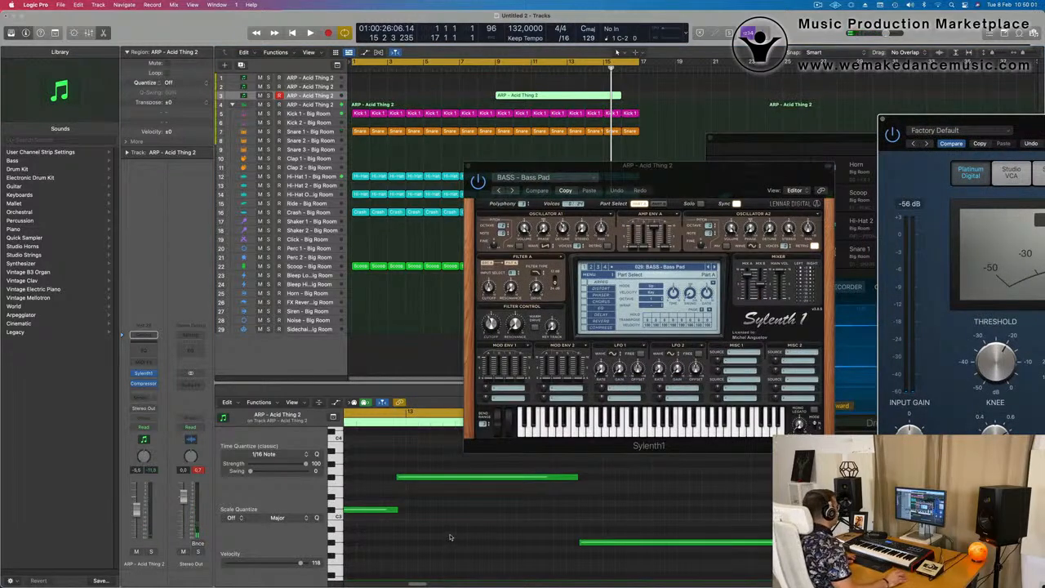
Split the recorded bass region at bar 11, splitting the notes that cross the cut
{"action": "key", "text": "Return"}
{"action": "key", "text": "space"}
{"action": "key", "text": "space"}
{"action": "scroll", "coordinate": [532, 97], "scroll_direction": "right", "scroll_amount": 1}
{"action": "double_click", "coordinate": [525, 97], "text": "super"}
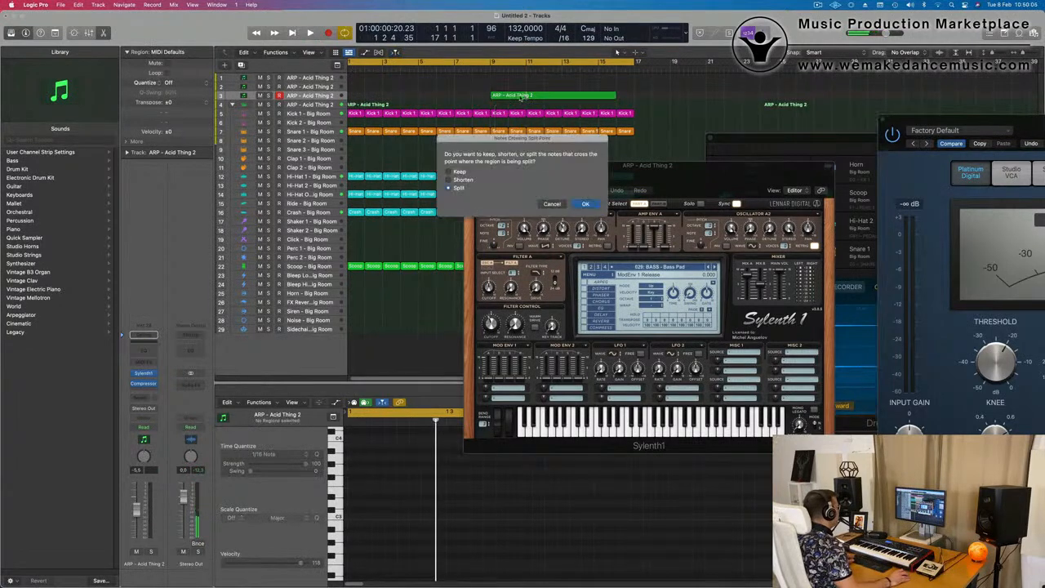
{"action": "key", "text": "Return"}
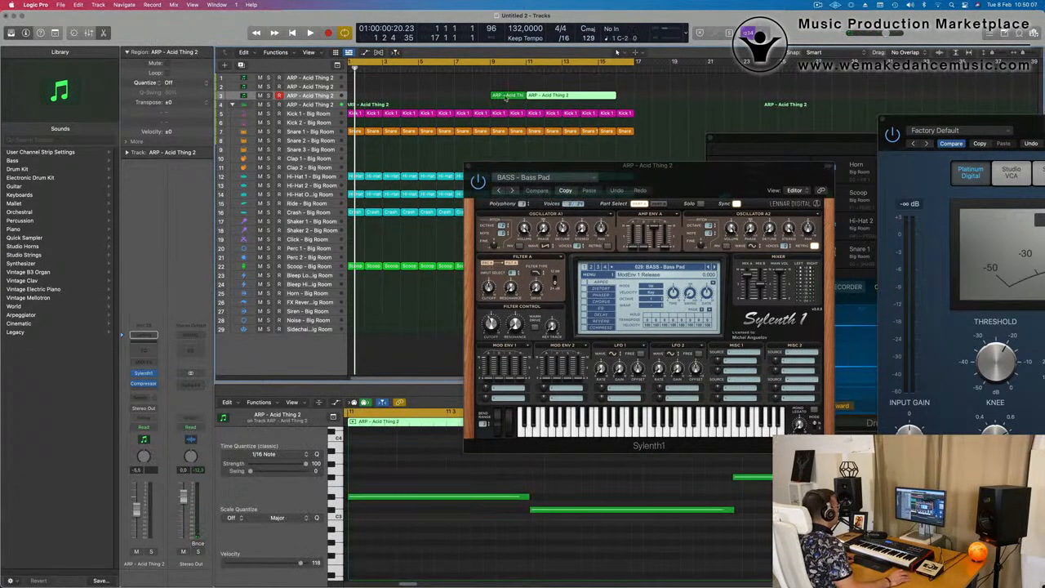
Move the longer second part of the split bass region to bar 1 and delete the short leftover part
{"action": "left_click_drag", "start_coordinate": [555, 96], "coordinate": [398, 95]}
{"action": "key", "text": "space"}
{"action": "left_click", "coordinate": [506, 96]}
{"action": "key", "text": "Delete"}
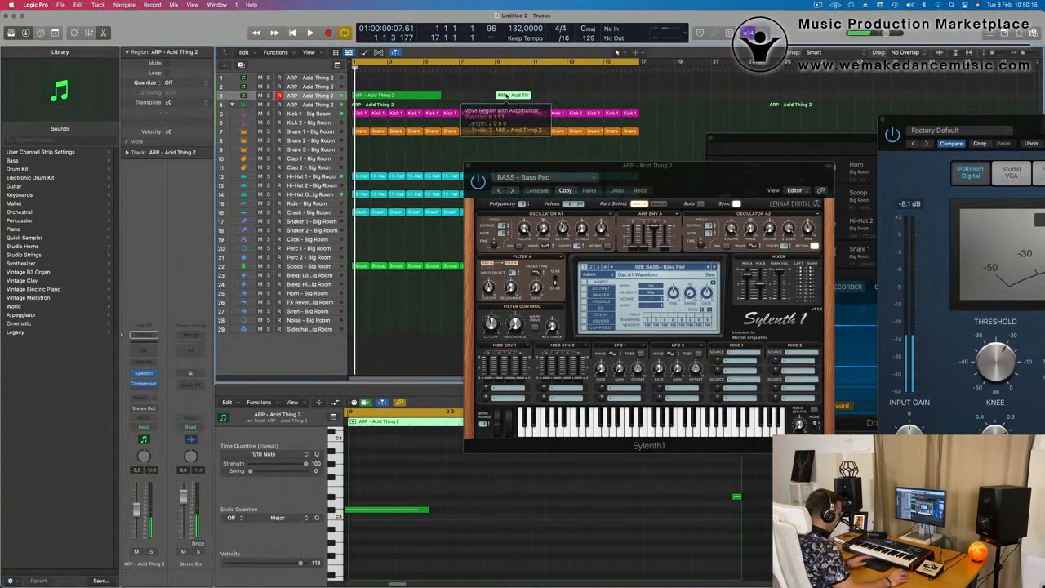
Select the remaining bass region and all of its notes in the piano roll
{"action": "left_click", "coordinate": [400, 97]}
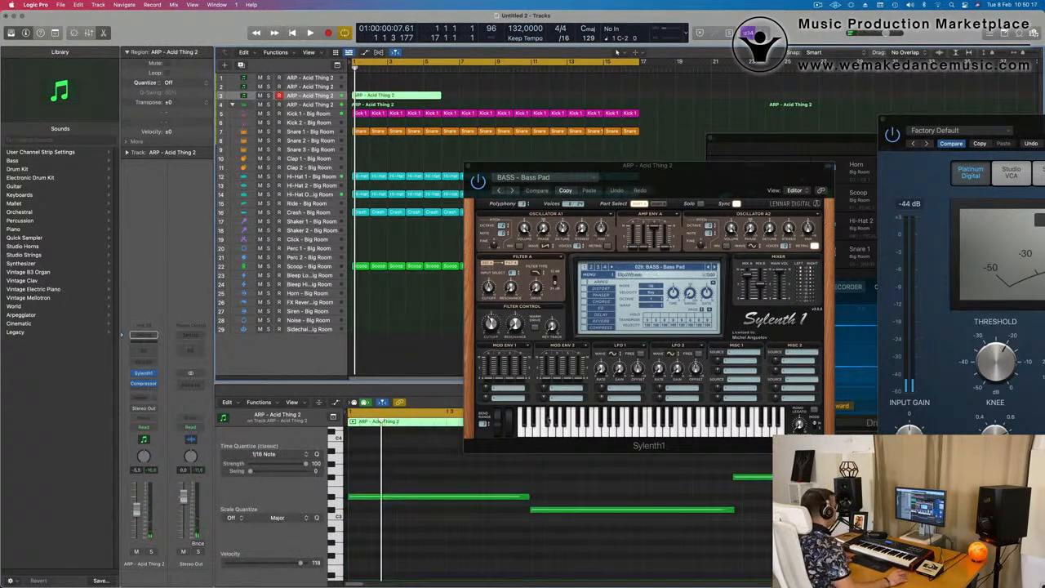
{"action": "scroll", "coordinate": [553, 501], "scroll_direction": "down", "scroll_amount": 3}
{"action": "key", "text": "super+a"}
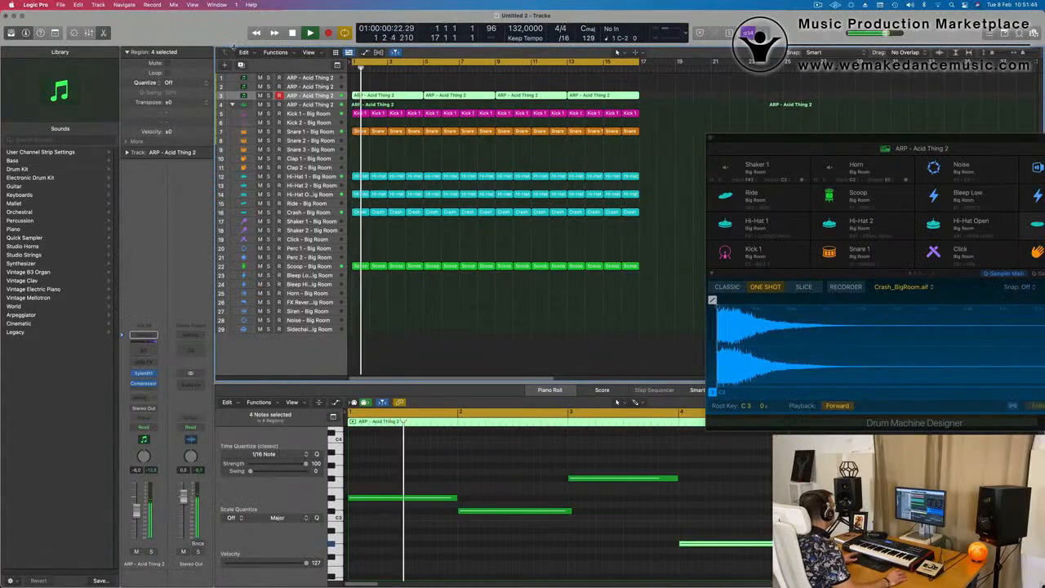
Duplicate the Sylenth1 bass track and copy its four regions onto the new track from bar 1
{"action": "left_click", "coordinate": [240, 65]}
{"action": "left_click_drag", "start_coordinate": [653, 96], "coordinate": [381, 105]}
{"action": "key", "text": "Return"}
{"action": "key", "text": "space"}
Select all notes in the four copied regions and move them up to a higher pitch
{"action": "scroll", "coordinate": [442, 451], "scroll_direction": "down", "scroll_amount": 5}
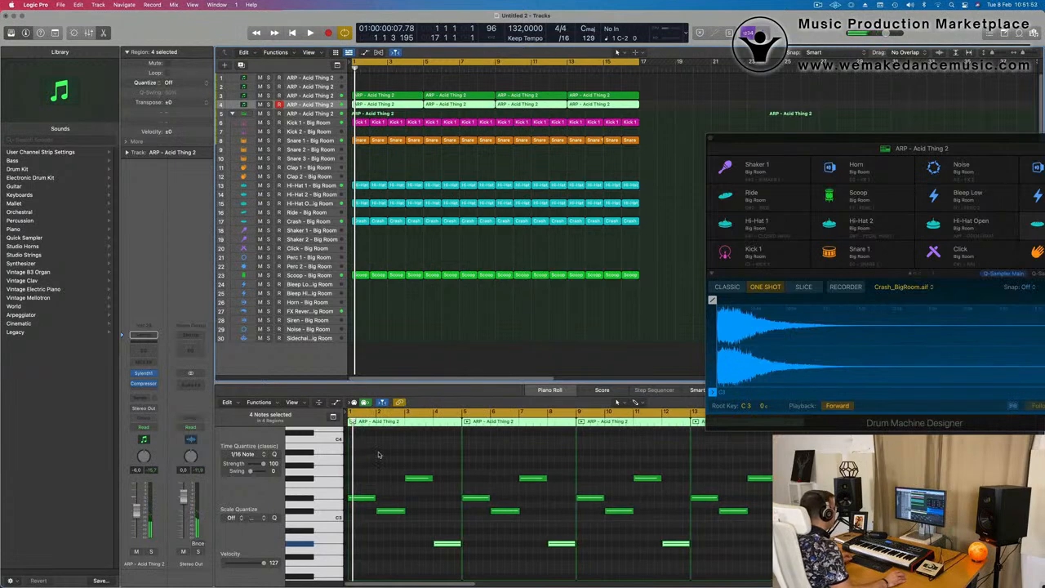
{"action": "left_click_drag", "start_coordinate": [370, 454], "coordinate": [816, 572]}
{"action": "scroll", "coordinate": [391, 504], "scroll_direction": "up", "scroll_amount": 3}
{"action": "scroll", "coordinate": [376, 504], "scroll_direction": "down", "scroll_amount": 2}
{"action": "scroll", "coordinate": [373, 505], "scroll_direction": "up", "scroll_amount": 2}
{"action": "left_click_drag", "start_coordinate": [364, 535], "coordinate": [366, 461]}
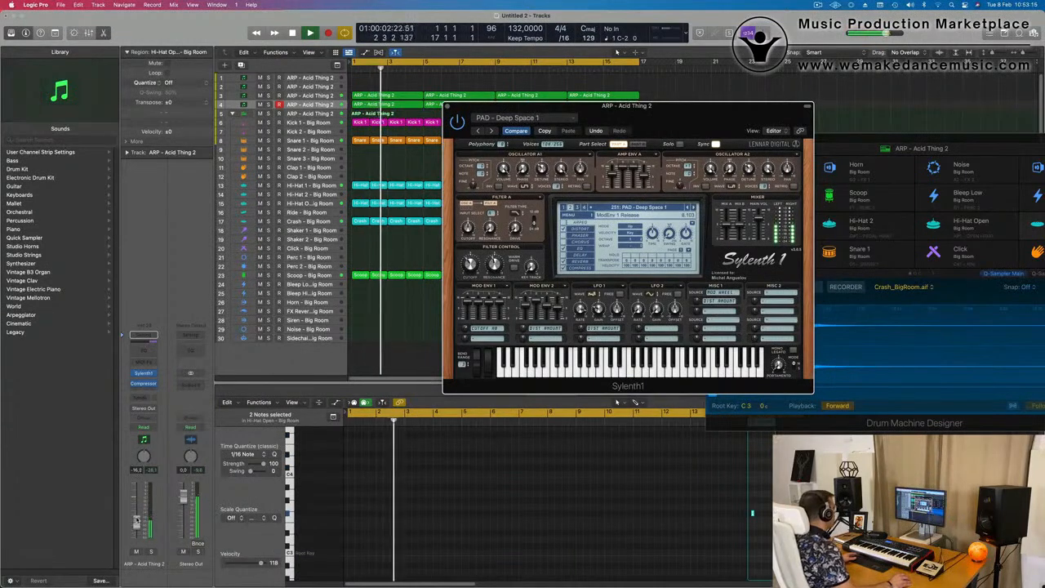
Replay the loop from the start and set the PAD - Deep Space 1 track's volume to -10.2 dB
{"action": "key", "text": "Return"}
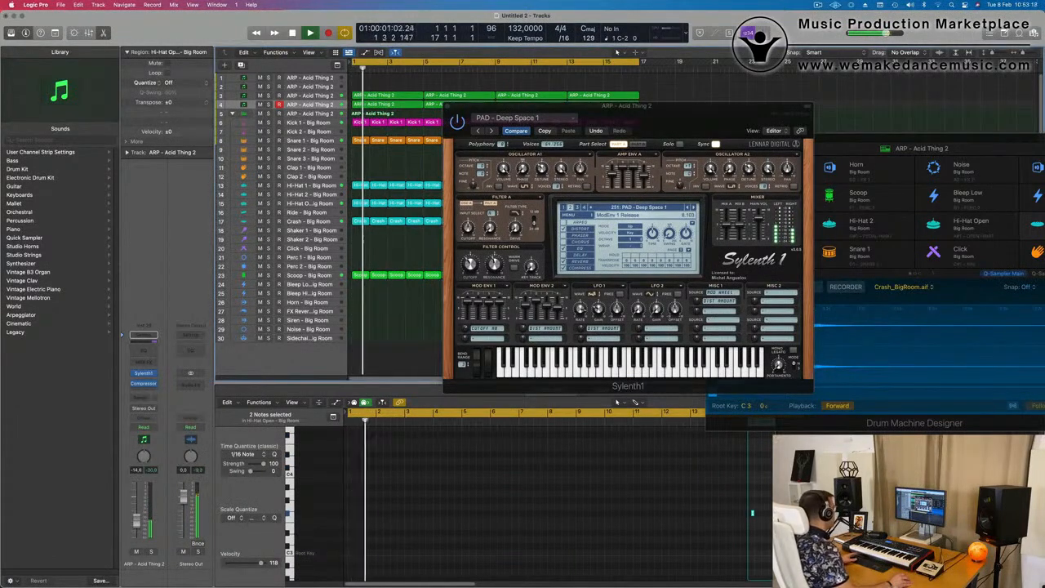
{"action": "key", "text": "space"}
{"action": "key", "text": "space"}
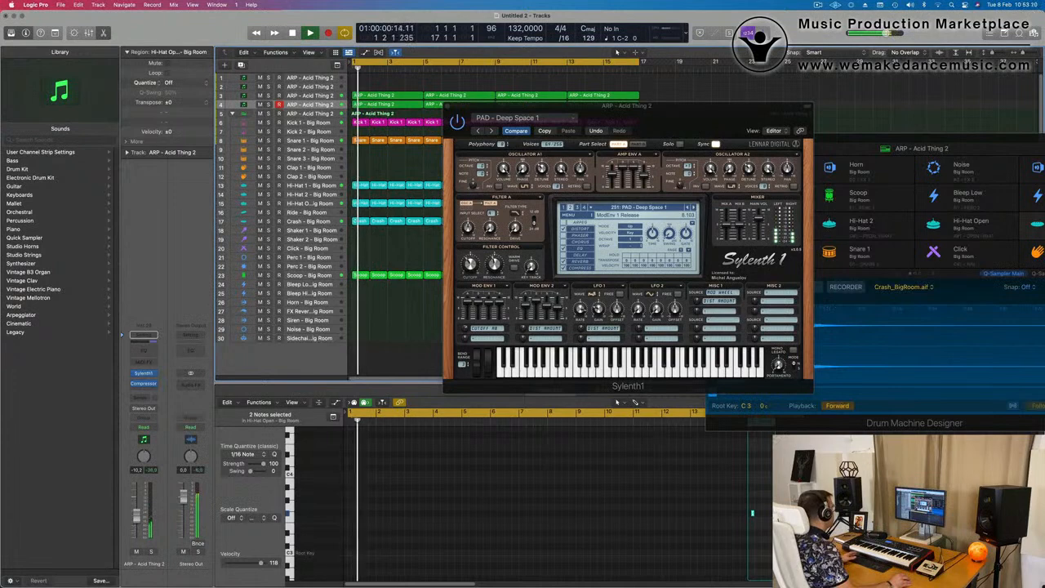
Lower the Mod Env 2 attack of the pad sound and set the Mod Env 1 attack to about 7.8
{"action": "key", "text": "space"}
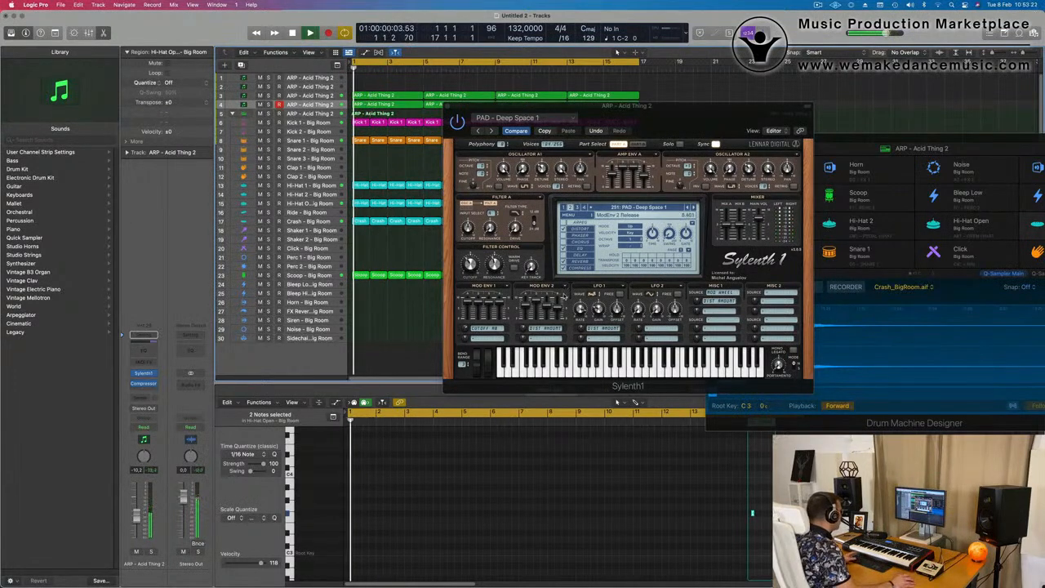
{"action": "left_click", "coordinate": [527, 308]}
{"action": "key", "text": "space"}
{"action": "key", "text": "space"}
{"action": "left_click_drag", "start_coordinate": [526, 311], "coordinate": [526, 325]}
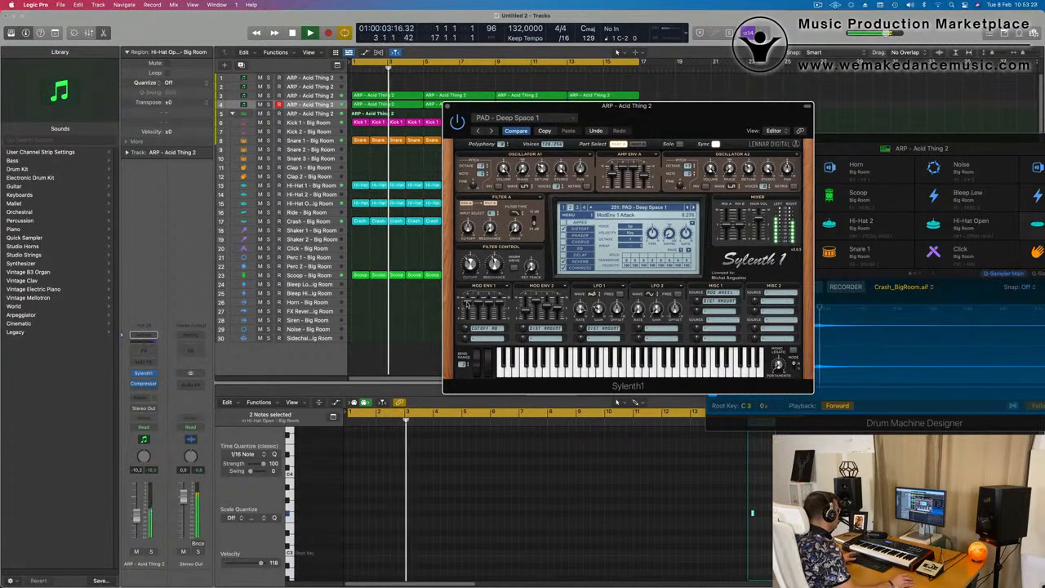
{"action": "left_click_drag", "start_coordinate": [468, 316], "coordinate": [468, 312]}
{"action": "key", "text": "space"}
{"action": "key", "text": "space"}
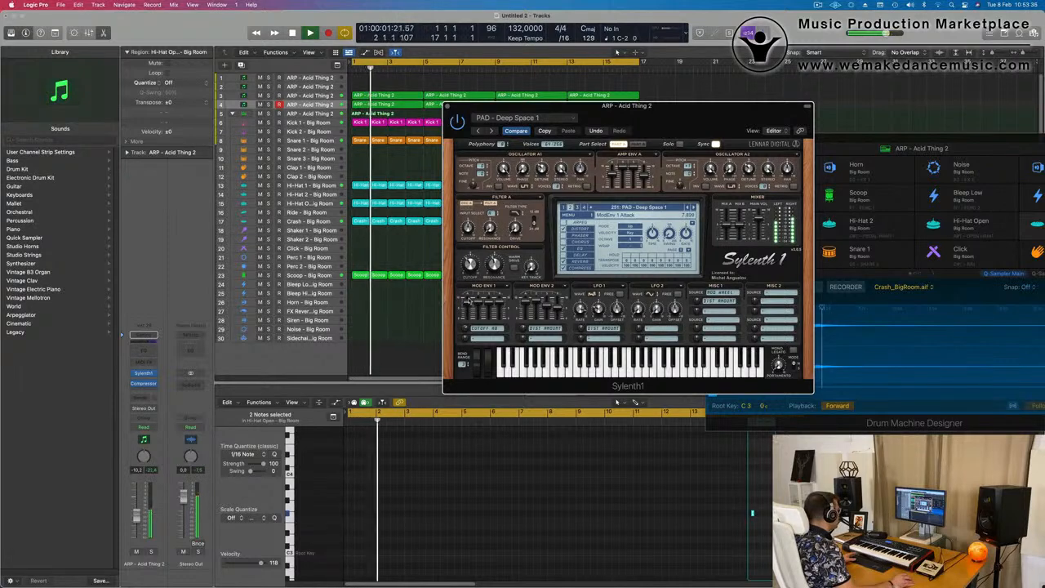
Reposition the Sylenth1 window, take the pad track out of solo and play it with the full mix
{"action": "left_click_drag", "start_coordinate": [666, 111], "coordinate": [667, 82]}
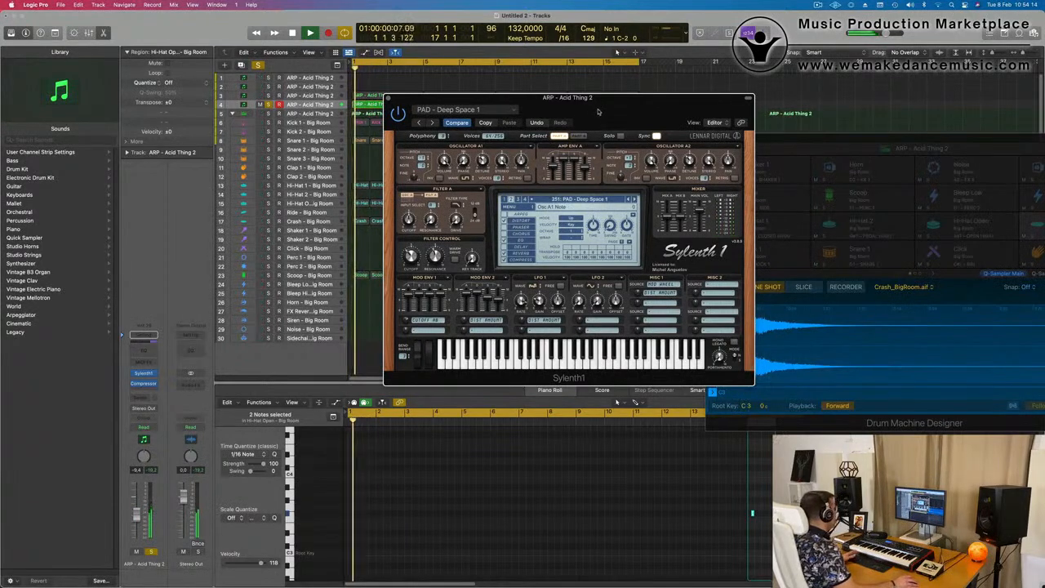
{"action": "left_click_drag", "start_coordinate": [603, 112], "coordinate": [646, 101]}
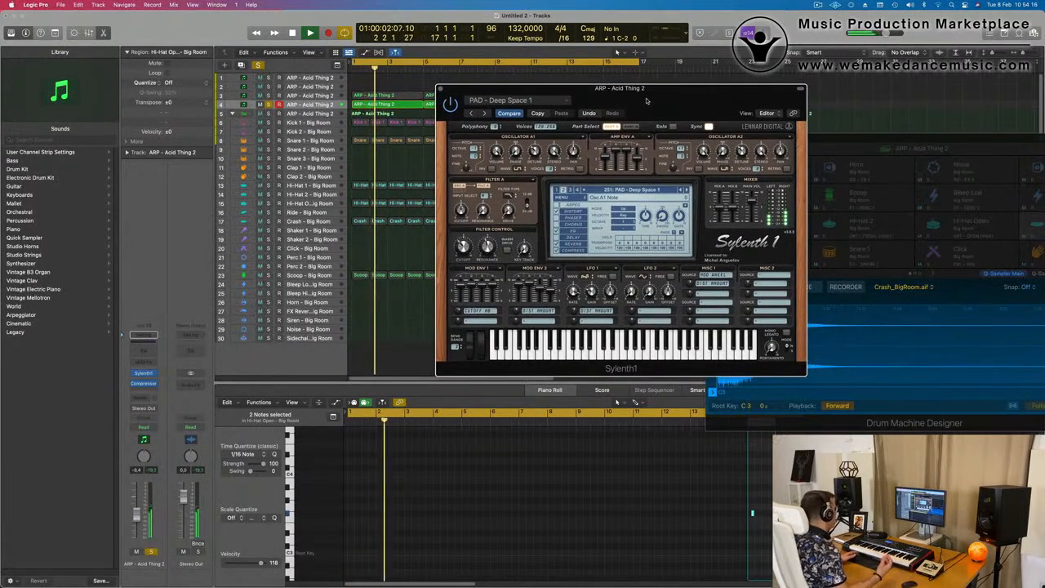
{"action": "mouse_move", "coordinate": [645, 101]}
{"action": "left_mouse_down"}
{"action": "mouse_move", "coordinate": [693, 92]}
{"action": "mouse_move", "coordinate": [651, 111]}
{"action": "left_mouse_up"}
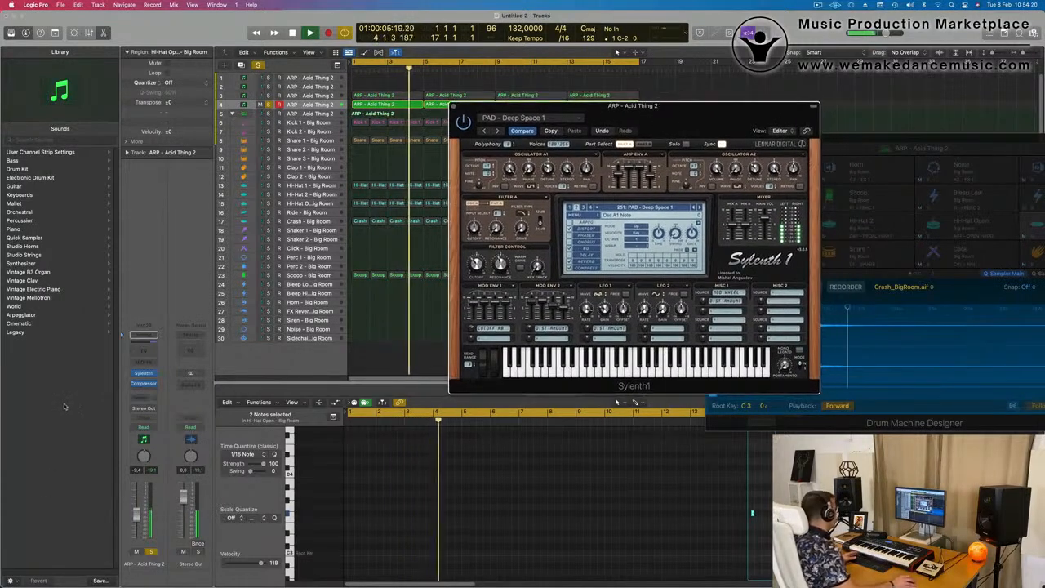
{"action": "left_click", "coordinate": [152, 556]}
{"action": "key", "text": "space"}
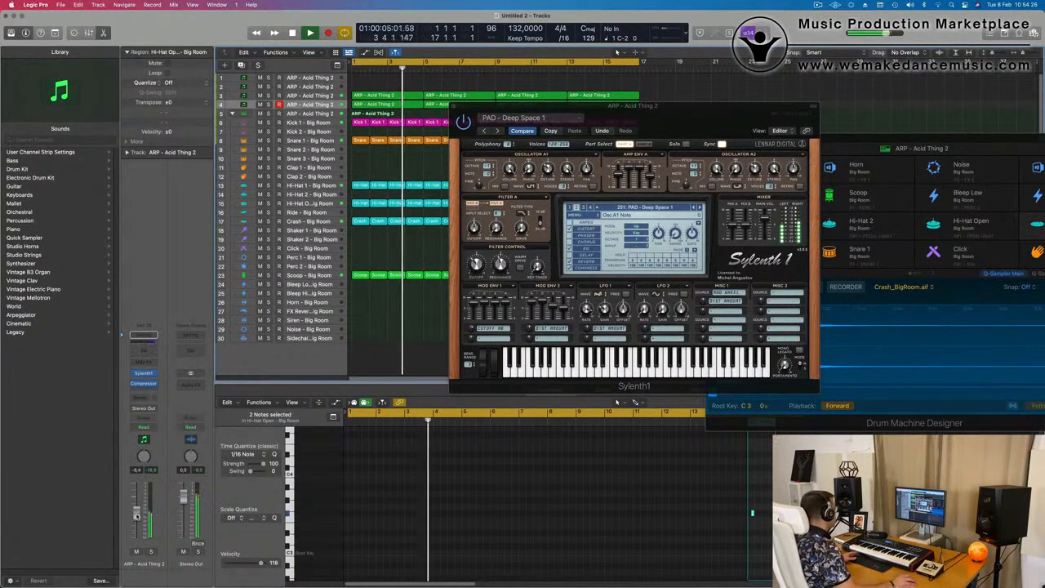
Close the pad track's Sylenth1 window and add a send from the track to Bus 5
{"action": "left_click_drag", "start_coordinate": [693, 112], "coordinate": [531, 230]}
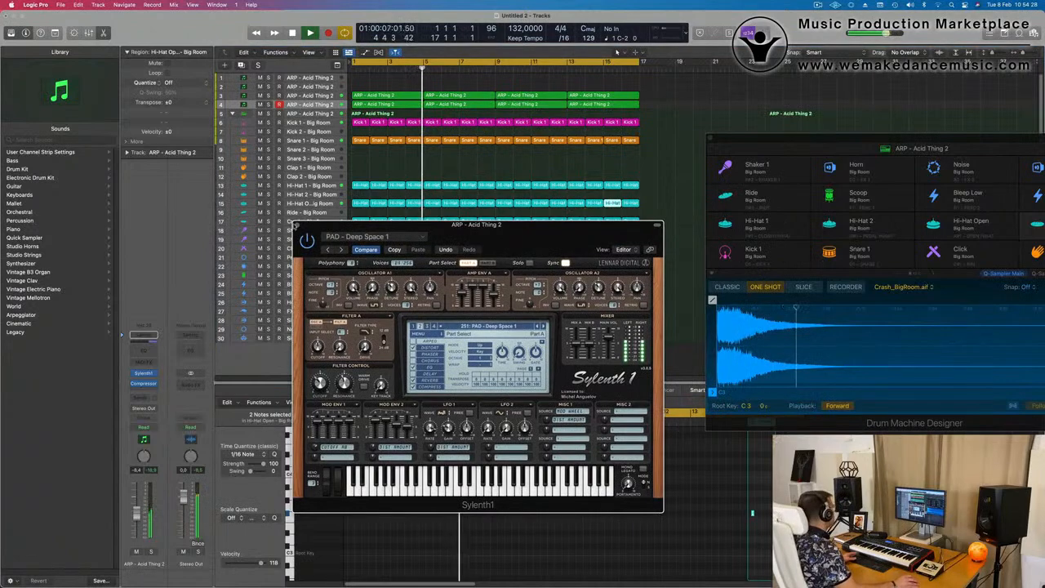
{"action": "left_click", "coordinate": [297, 224]}
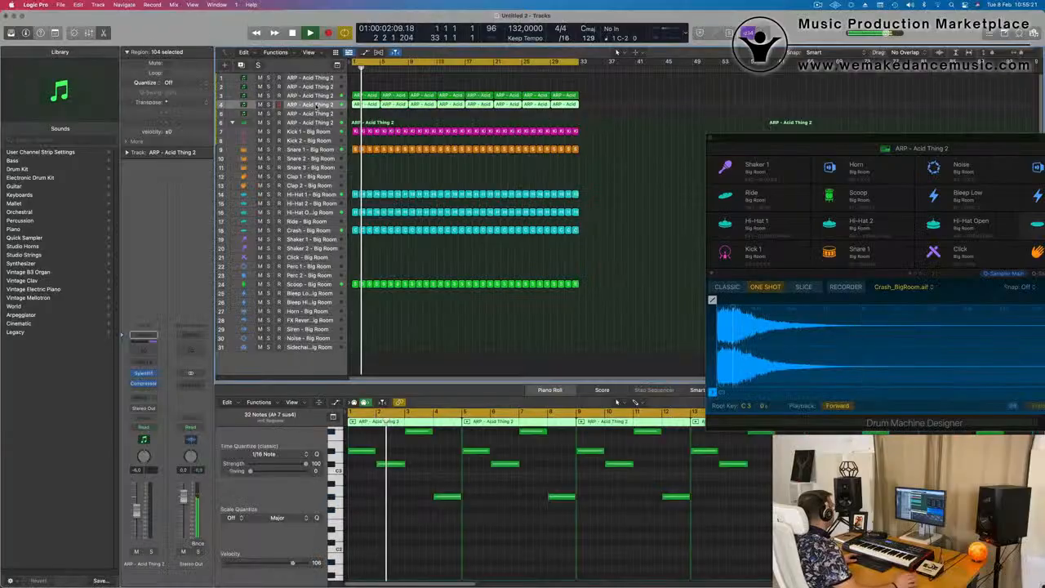
{"action": "left_click", "coordinate": [139, 398]}
{"action": "mouse_move", "coordinate": [147, 410]}
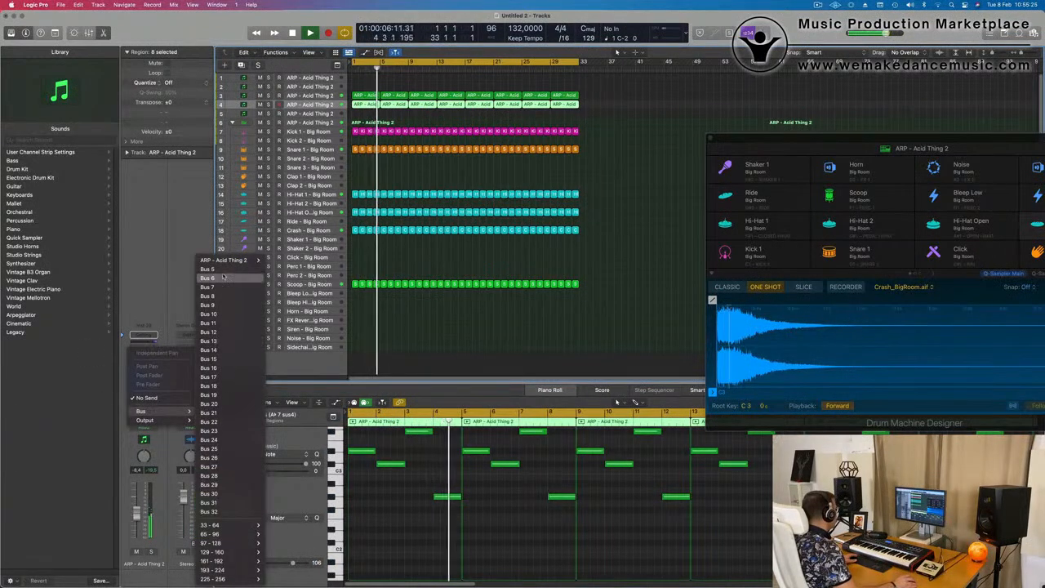
{"action": "left_click", "coordinate": [211, 269]}
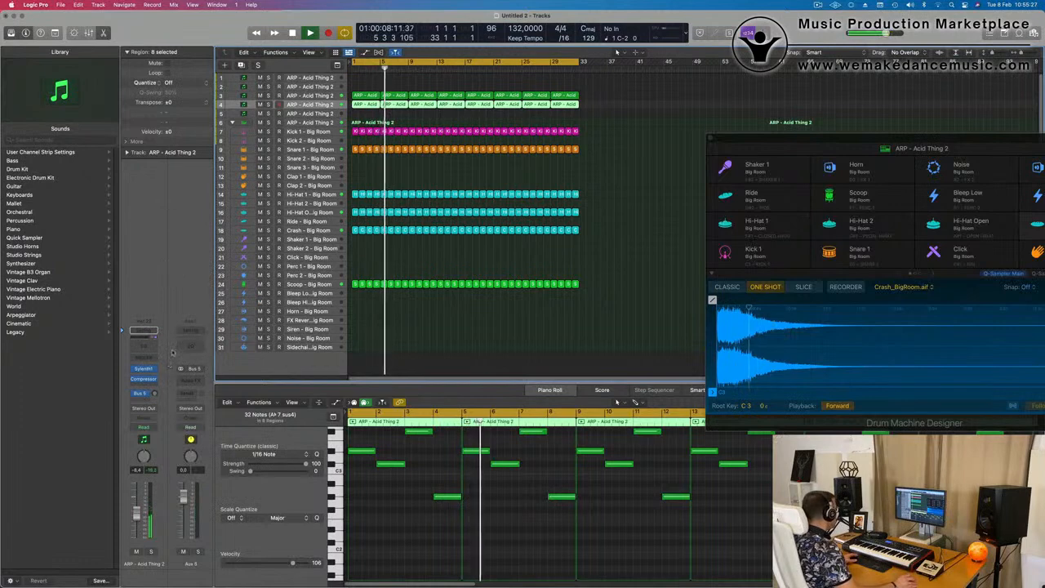
Insert a SilverVerb reverb on the Aux 5 channel and load its grandiose preset
{"action": "left_click", "coordinate": [183, 359]}
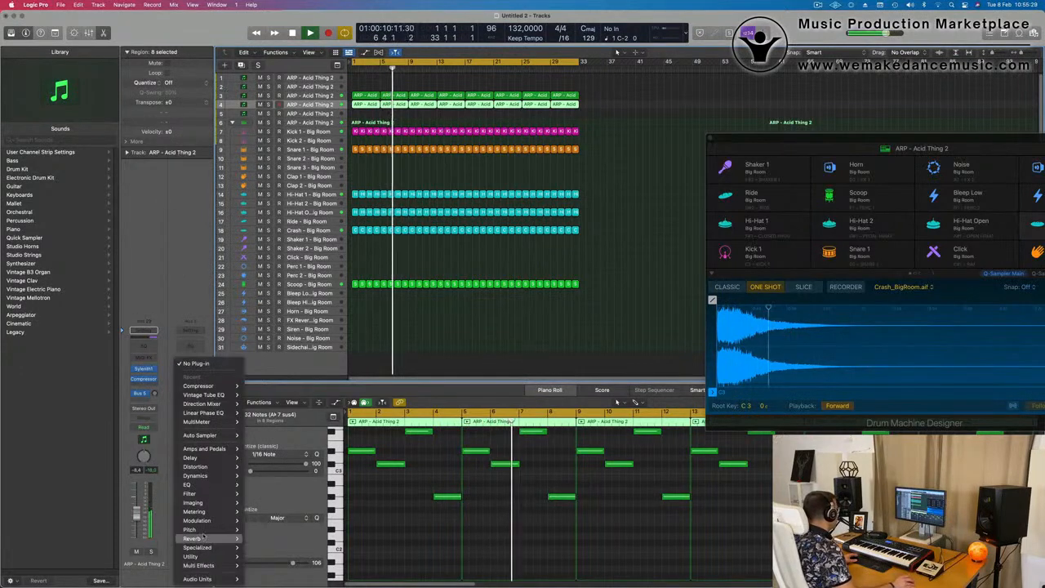
{"action": "mouse_move", "coordinate": [204, 540]}
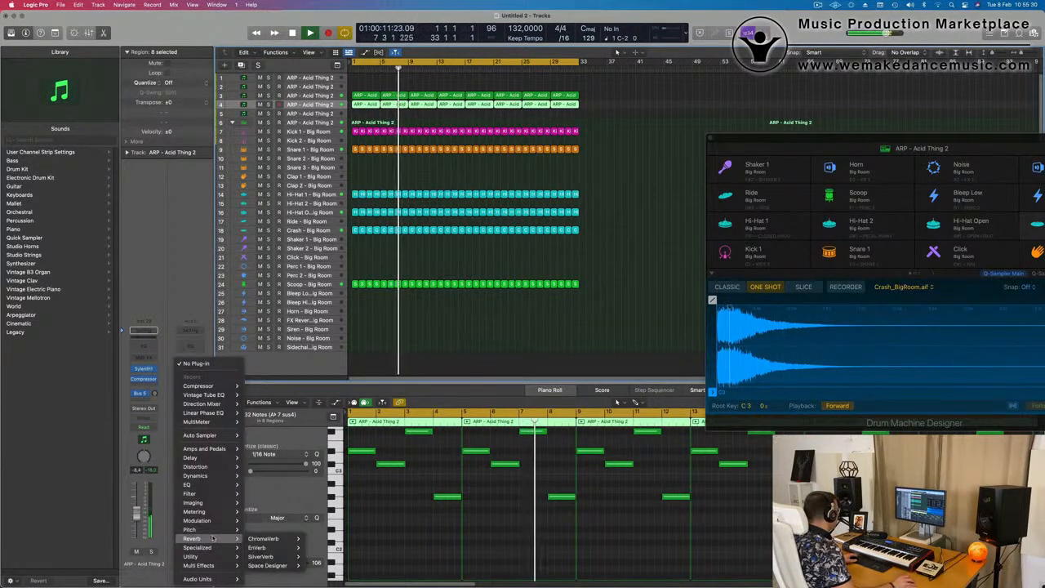
{"action": "left_click", "coordinate": [269, 557]}
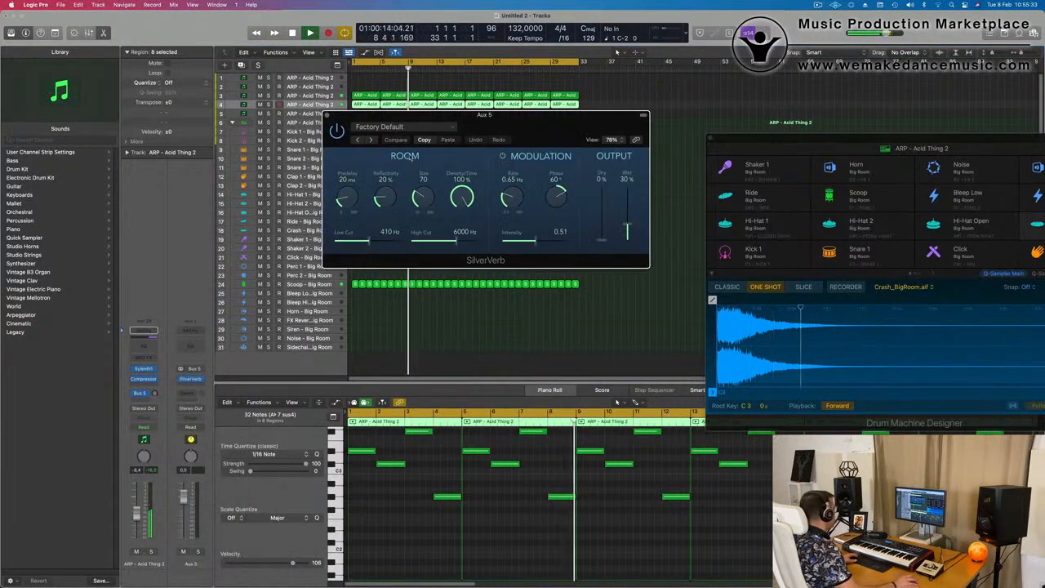
{"action": "left_click", "coordinate": [400, 126]}
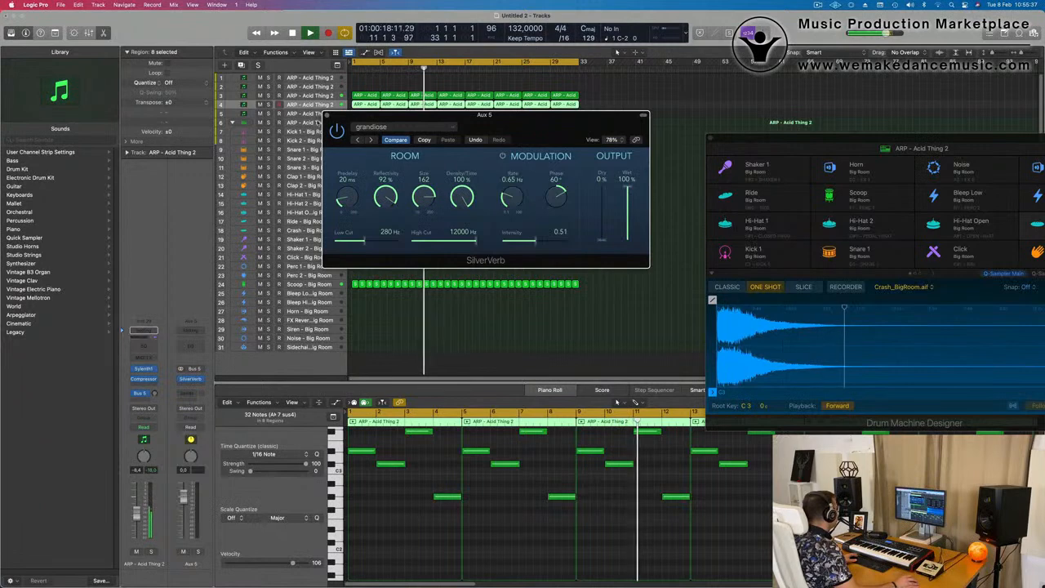
{"action": "left_click", "coordinate": [327, 115]}
Play the loop from the start and raise the pad track's Bus 5 send level, leaving its regions deselected
{"action": "key", "text": "Return"}
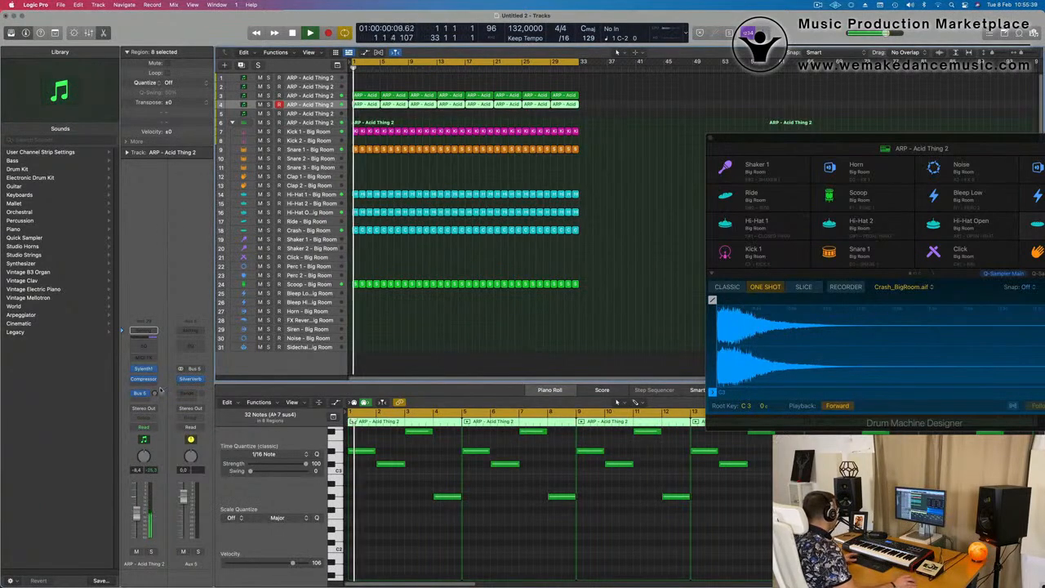
{"action": "key", "text": "Return"}
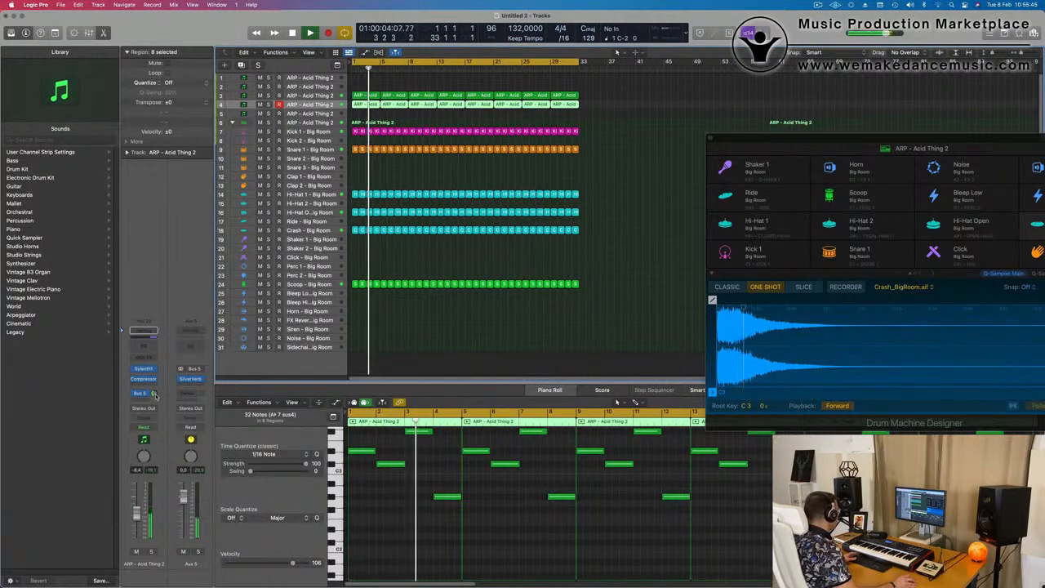
{"action": "left_click", "coordinate": [484, 365]}
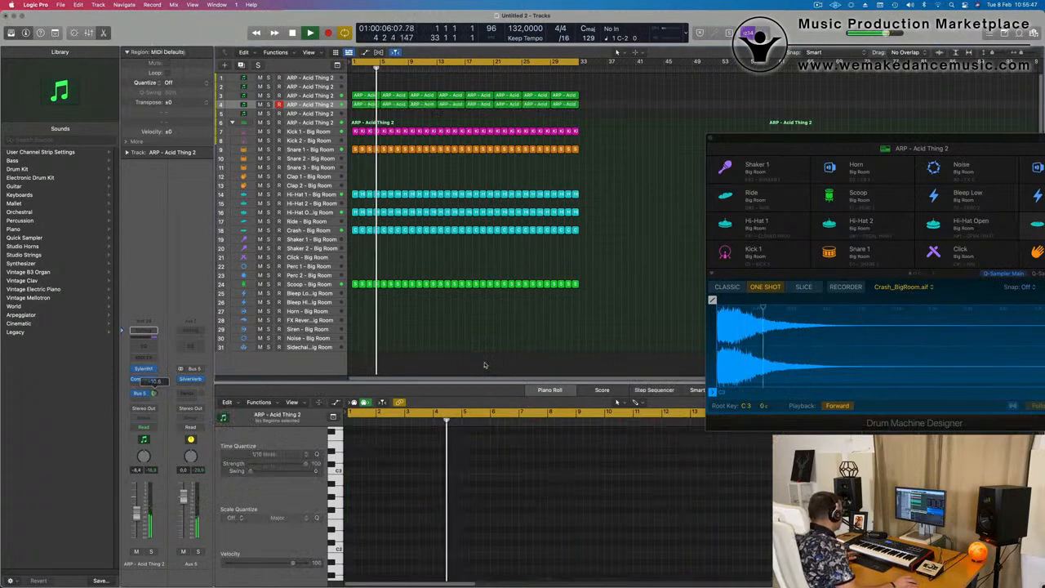
Select the empty fifth track and open its Sylenth1 instrument
{"action": "left_click", "coordinate": [329, 96]}
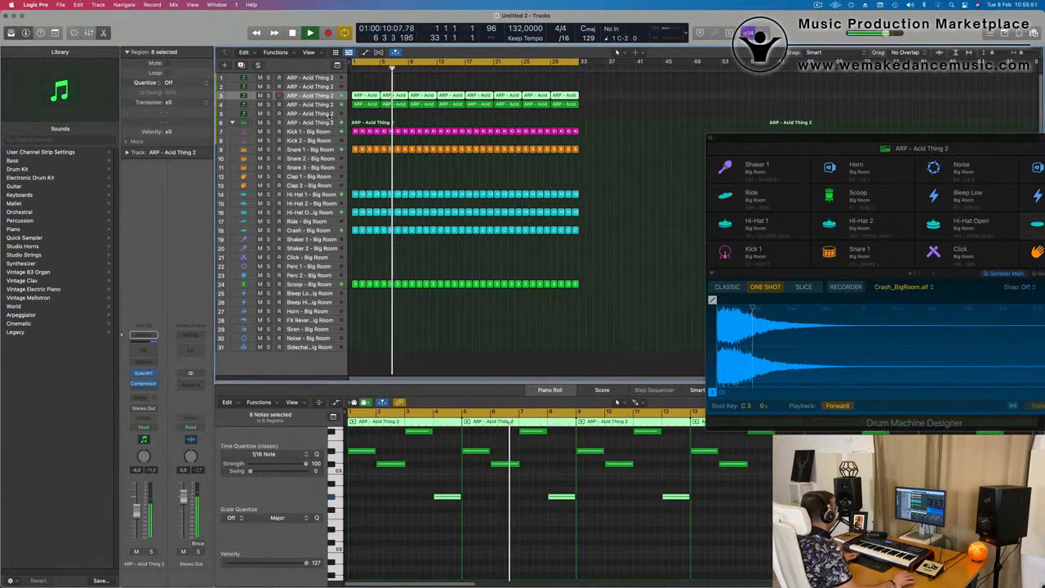
{"action": "left_click", "coordinate": [324, 115]}
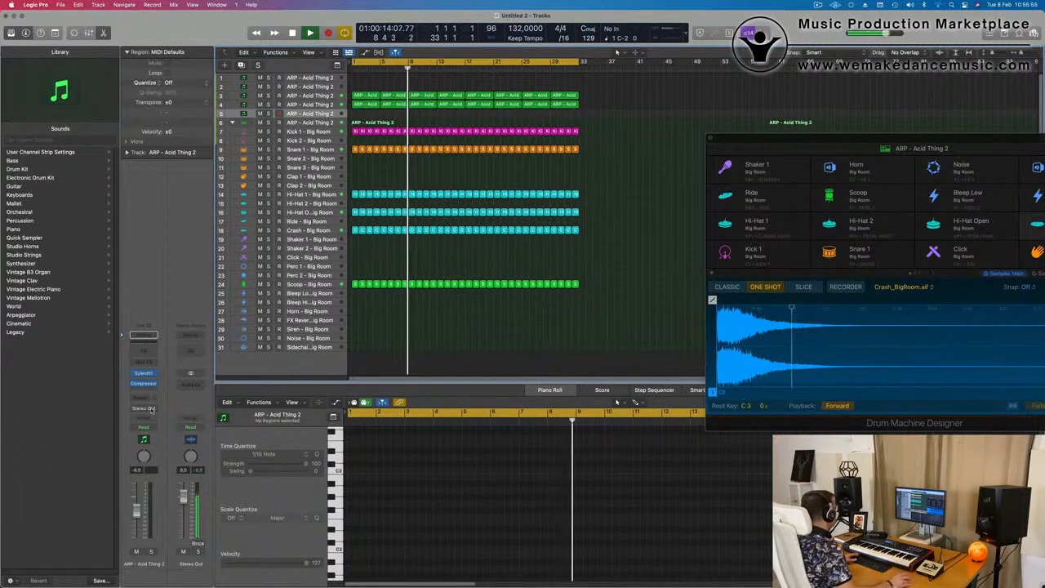
{"action": "left_click", "coordinate": [143, 373]}
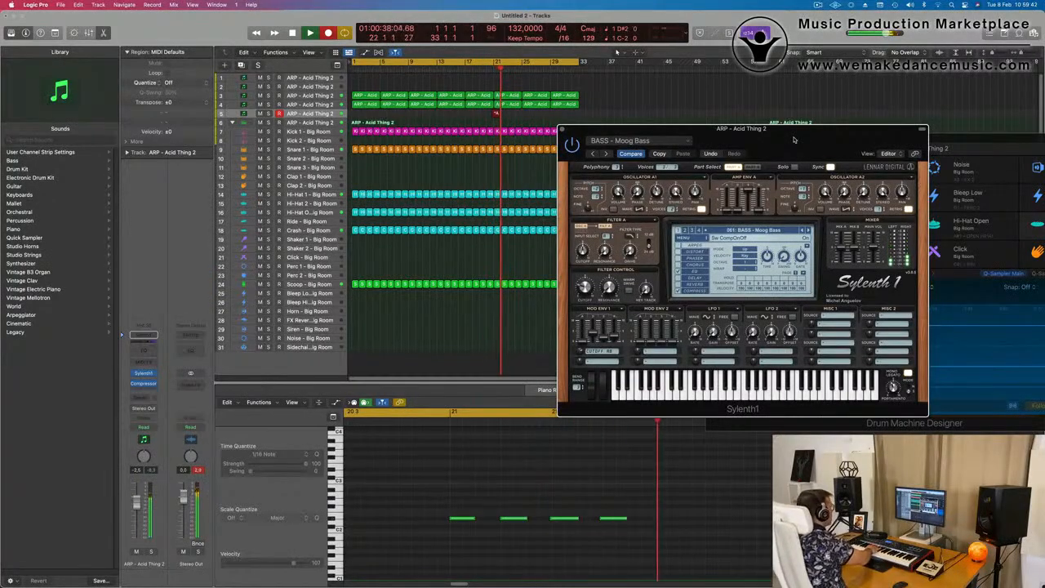
Stop recording the Moog Bass part and move its one-bar region to the start of bar 1
{"action": "key", "text": "space"}
{"action": "key", "text": "space"}
{"action": "key", "text": "space"}
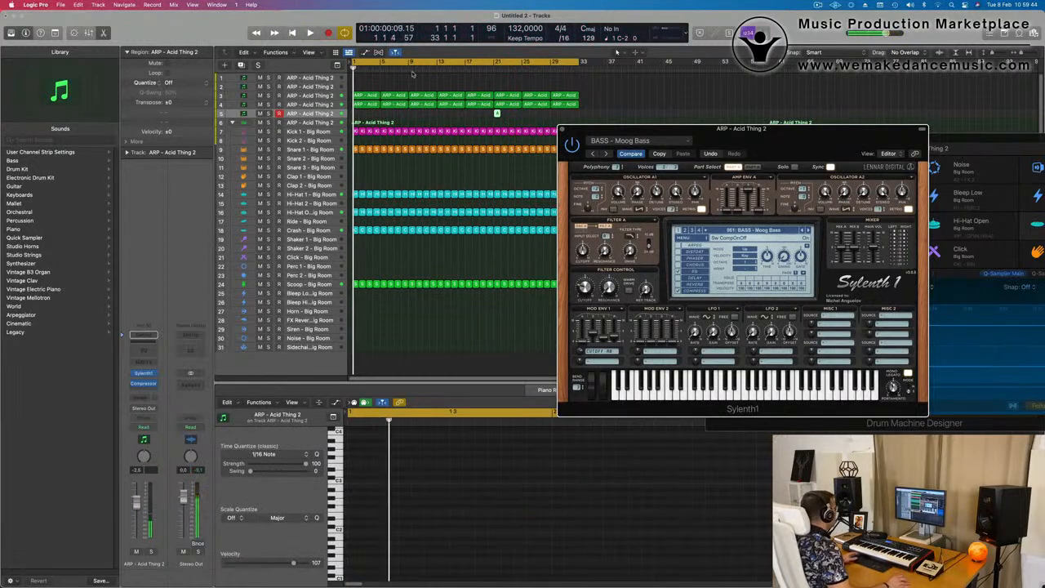
{"action": "left_click_drag", "start_coordinate": [444, 118], "coordinate": [355, 116]}
Set the bass sound's Oscillator A1 stereo to 10 and replay the recorded region, keeping the Sylenth1 window clear of it
{"action": "key", "text": "space"}
{"action": "key", "text": "space"}
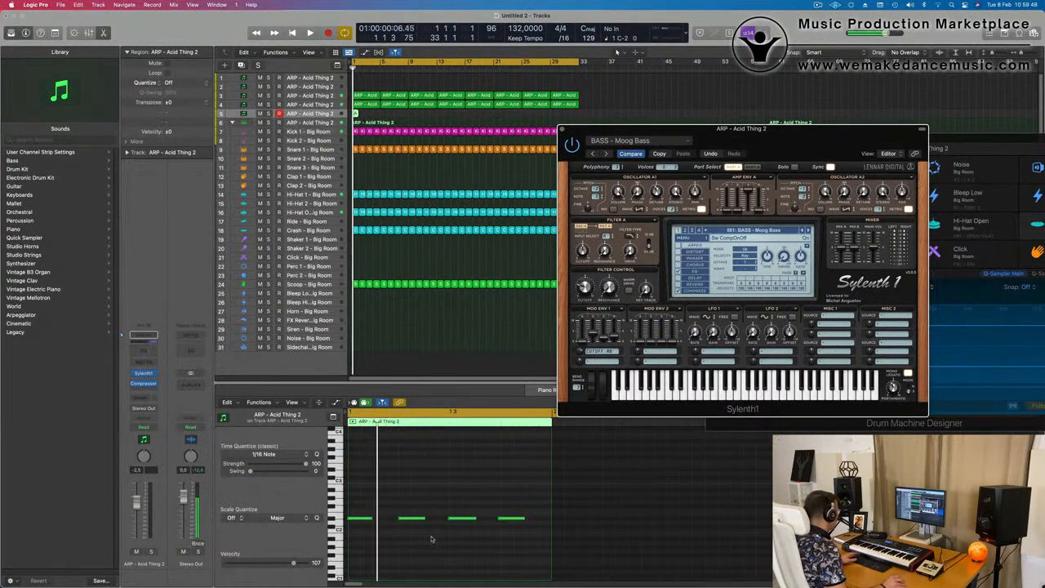
{"action": "left_click", "coordinate": [433, 539]}
{"action": "key", "text": "space"}
{"action": "key", "text": "super+Left"}
{"action": "left_click_drag", "start_coordinate": [671, 129], "coordinate": [506, 258]}
{"action": "left_click", "coordinate": [665, 103]}
{"action": "left_click", "coordinate": [356, 115]}
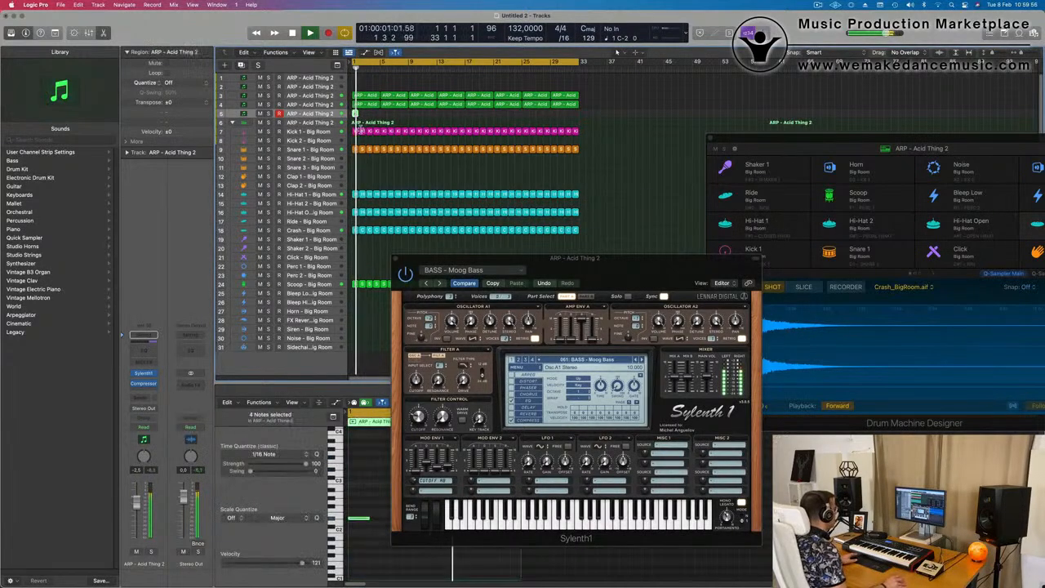
{"action": "left_click_drag", "start_coordinate": [712, 277], "coordinate": [873, 138]}
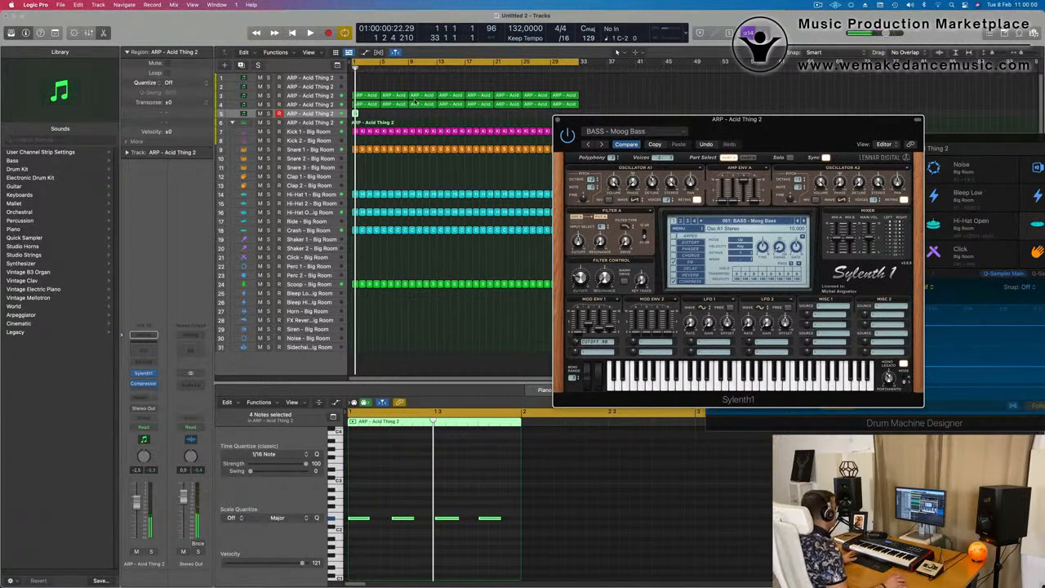
Repeat the one-bar bass region to fill the first four bars and play it from the start
{"action": "left_click_drag", "start_coordinate": [377, 116], "coordinate": [351, 115]}
{"action": "key", "text": "super+r"}
{"action": "key", "text": "super+r"}
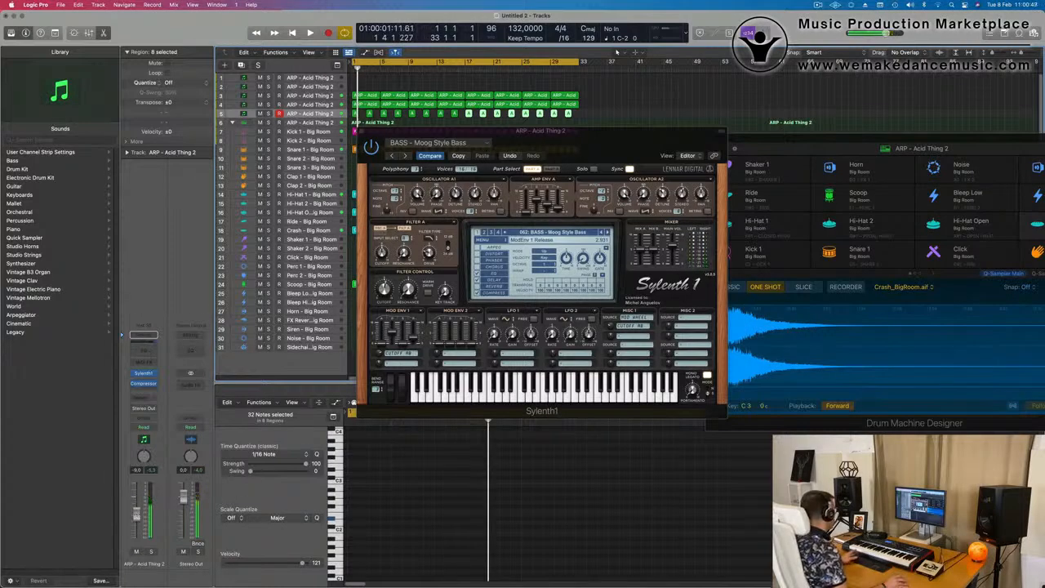
{"action": "key", "text": "Return"}
{"action": "key", "text": "space"}
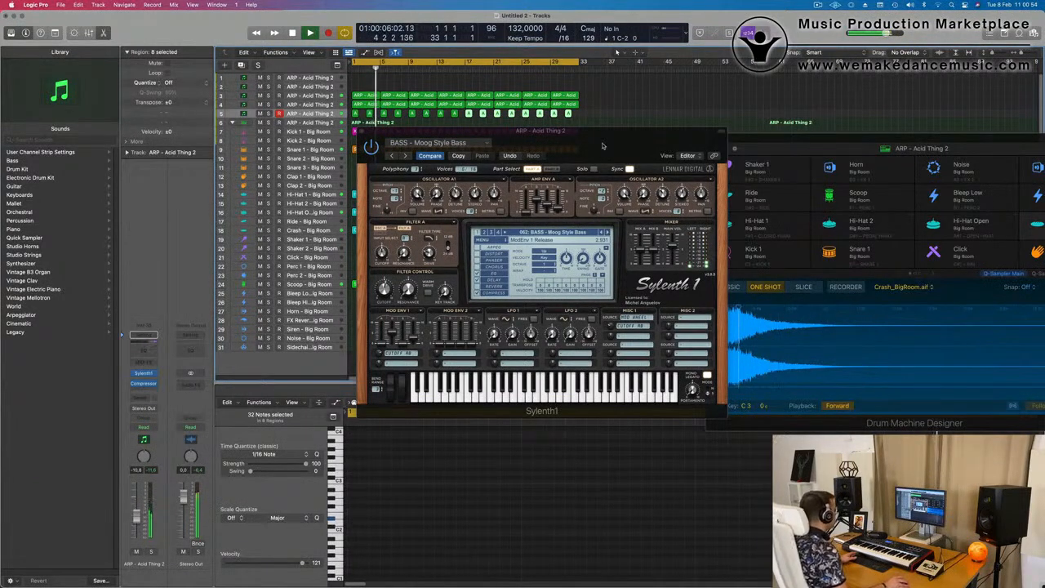
Replay the bass from the start with the mix and audition the Offbeat Bass preset
{"action": "left_click_drag", "start_coordinate": [564, 140], "coordinate": [711, 168]}
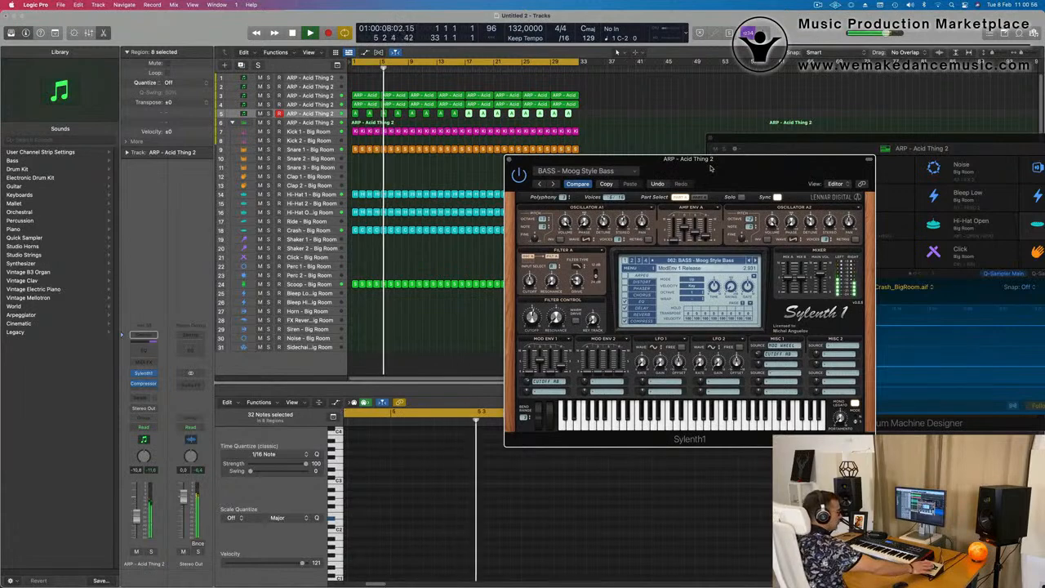
{"action": "key", "text": "space"}
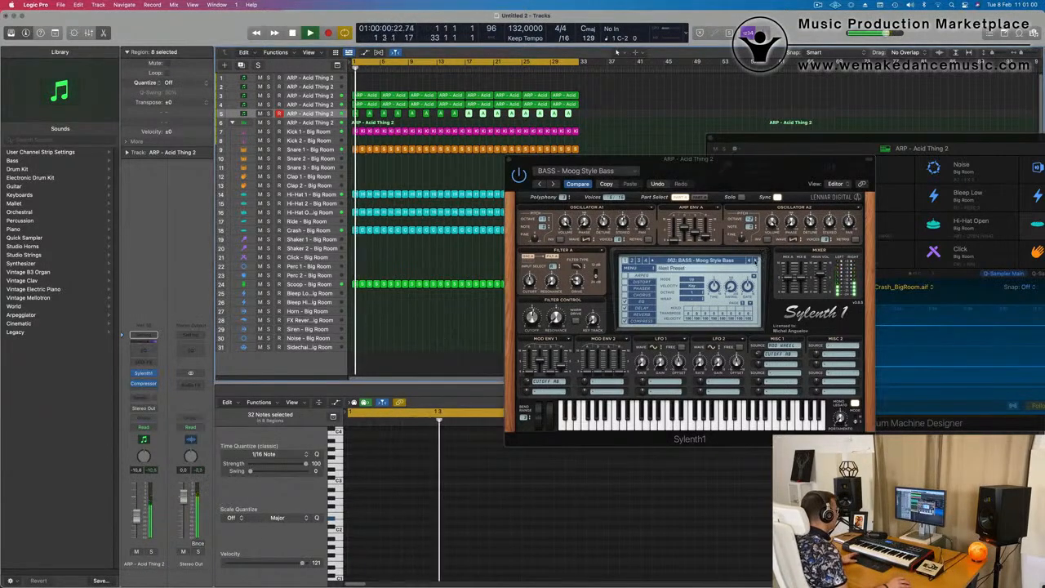
{"action": "left_click", "coordinate": [754, 261]}
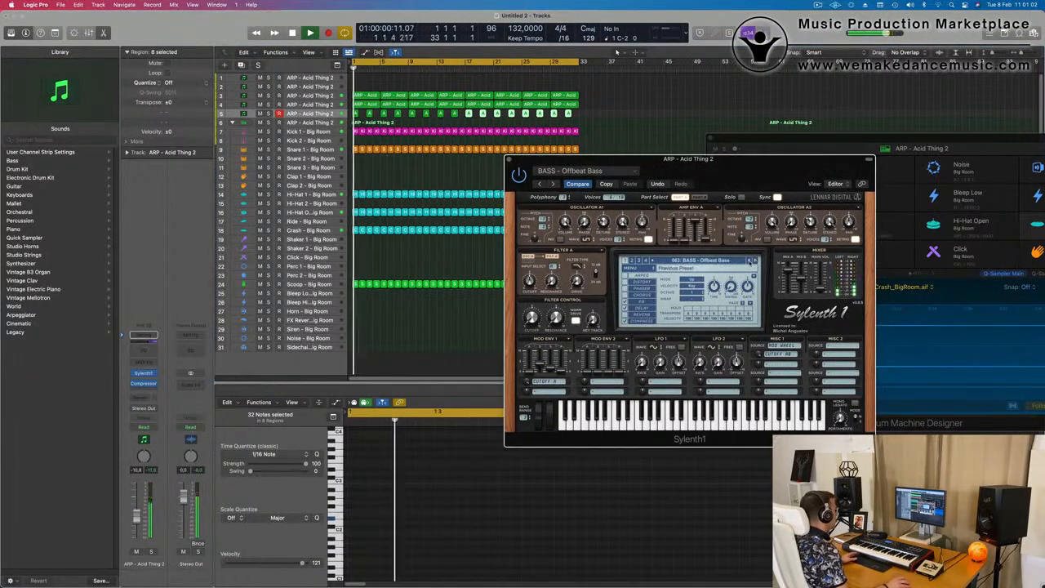
Set the Moog Style Bass filter cutoff to about 3.4, the amp envelope release to about 2.2 and the track volume to -10.2 dB
{"action": "left_click_drag", "start_coordinate": [698, 169], "coordinate": [574, 189]}
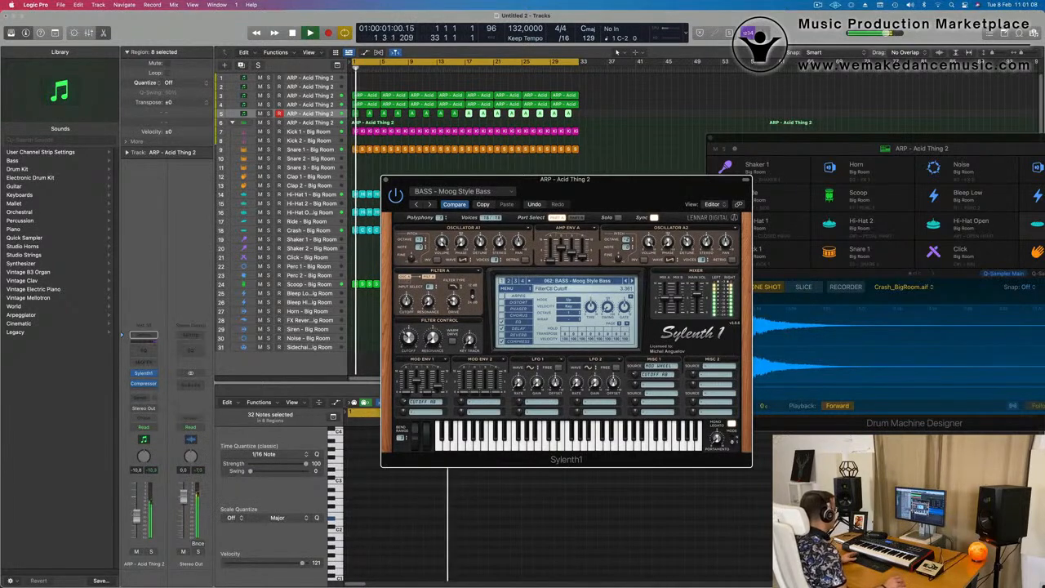
{"action": "left_click_drag", "start_coordinate": [544, 201], "coordinate": [468, 191]}
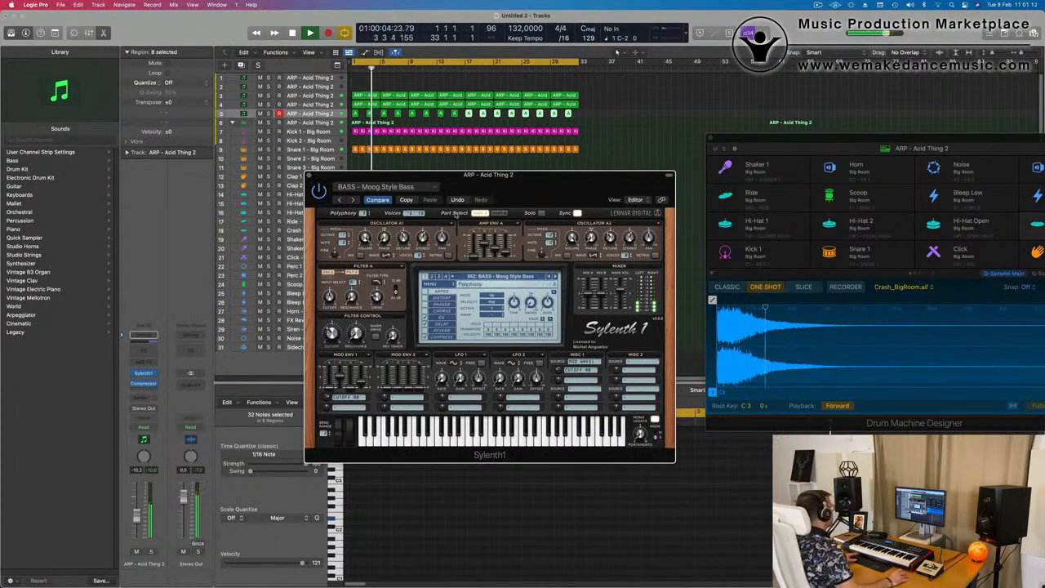
{"action": "left_click_drag", "start_coordinate": [570, 177], "coordinate": [663, 229]}
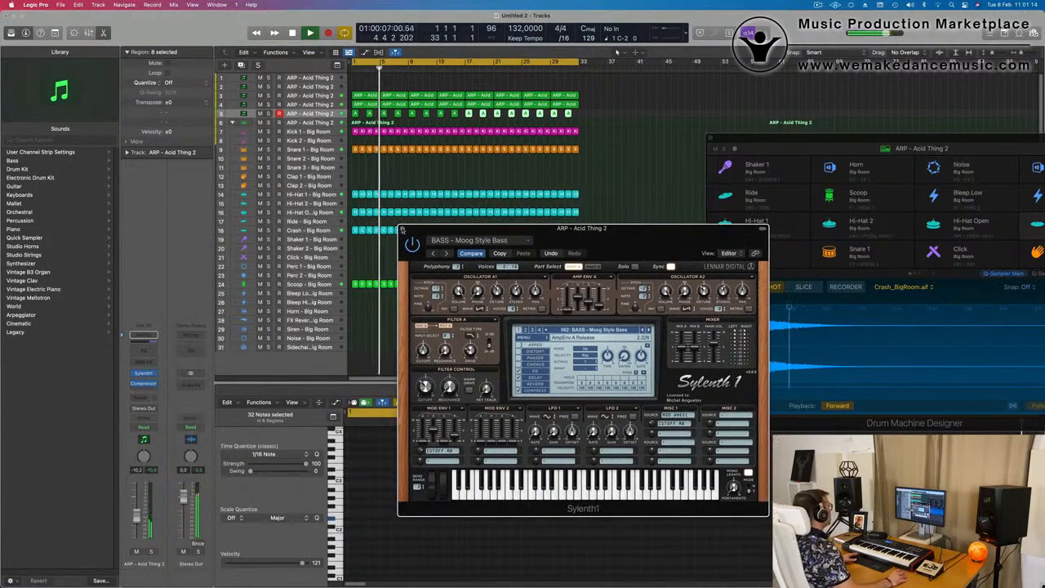
{"action": "left_click", "coordinate": [403, 230]}
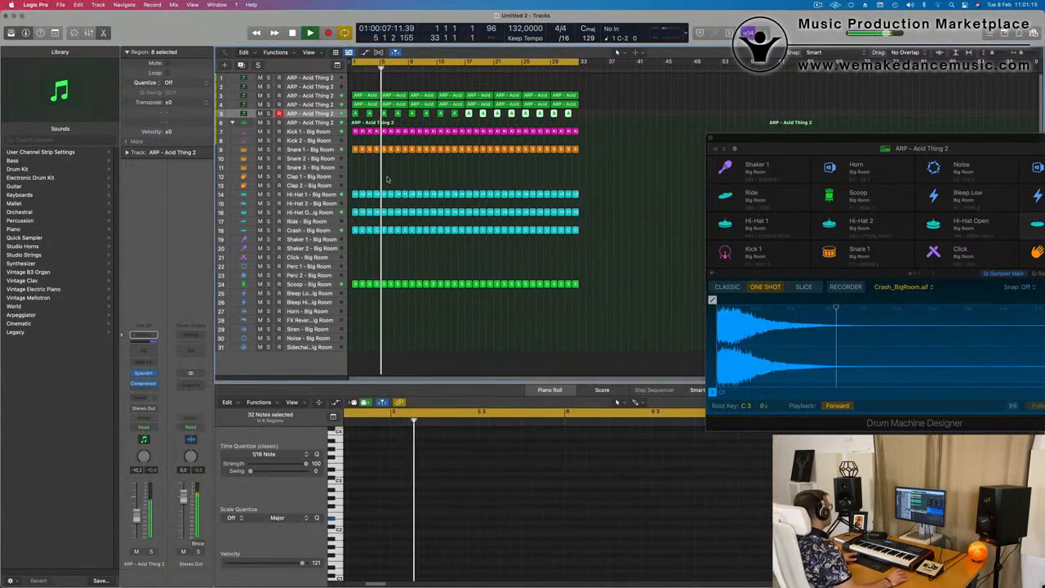
Duplicate the third track with its settings and copy the first four-bar region onto the new track
{"action": "left_click", "coordinate": [311, 95]}
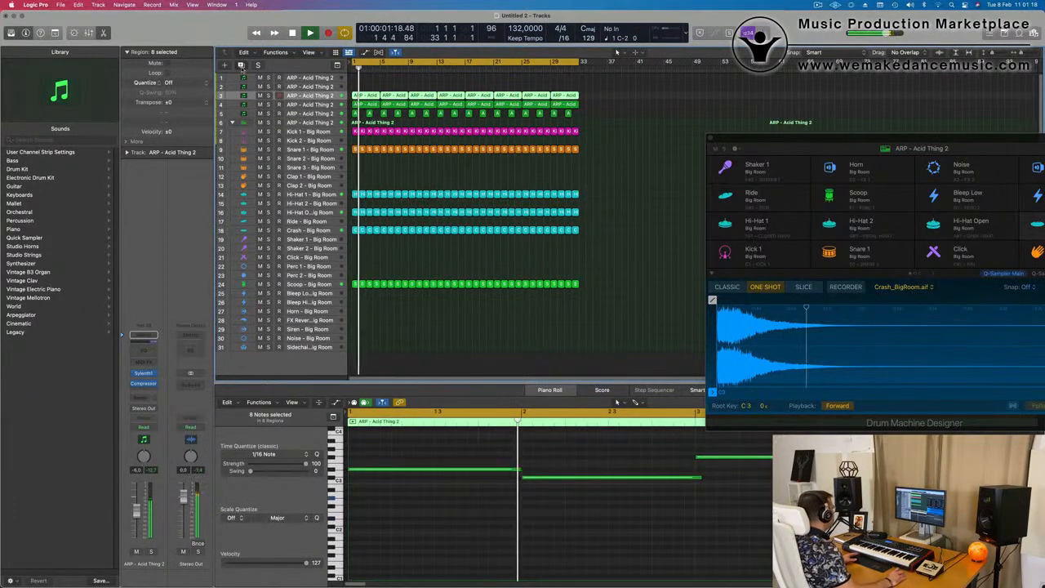
{"action": "left_click", "coordinate": [241, 66]}
{"action": "left_click_drag", "start_coordinate": [325, 107], "coordinate": [364, 96]}
{"action": "left_click", "coordinate": [364, 105]}
{"action": "key", "text": "space"}
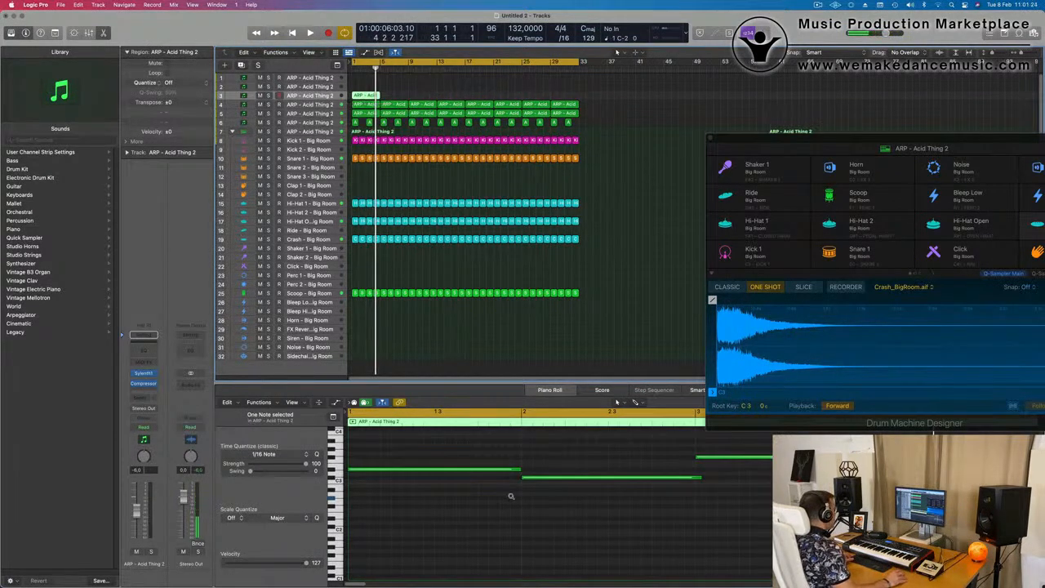
Select all four notes of the copied region and shorten them together to brief stabs
{"action": "left_click_drag", "start_coordinate": [413, 440], "coordinate": [566, 524]}
{"action": "left_click_drag", "start_coordinate": [494, 490], "coordinate": [595, 538]}
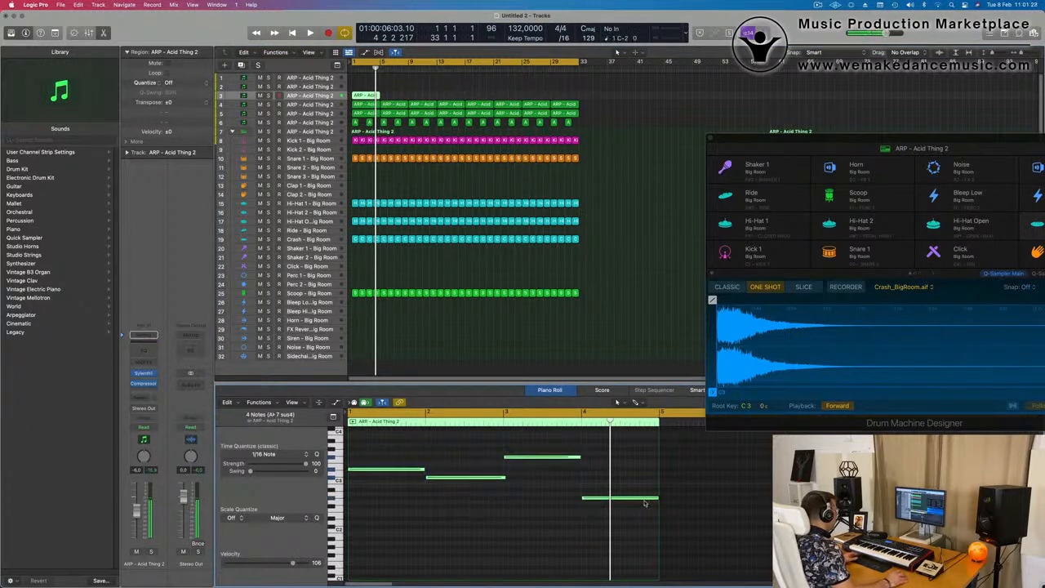
{"action": "left_click_drag", "start_coordinate": [655, 497], "coordinate": [585, 501]}
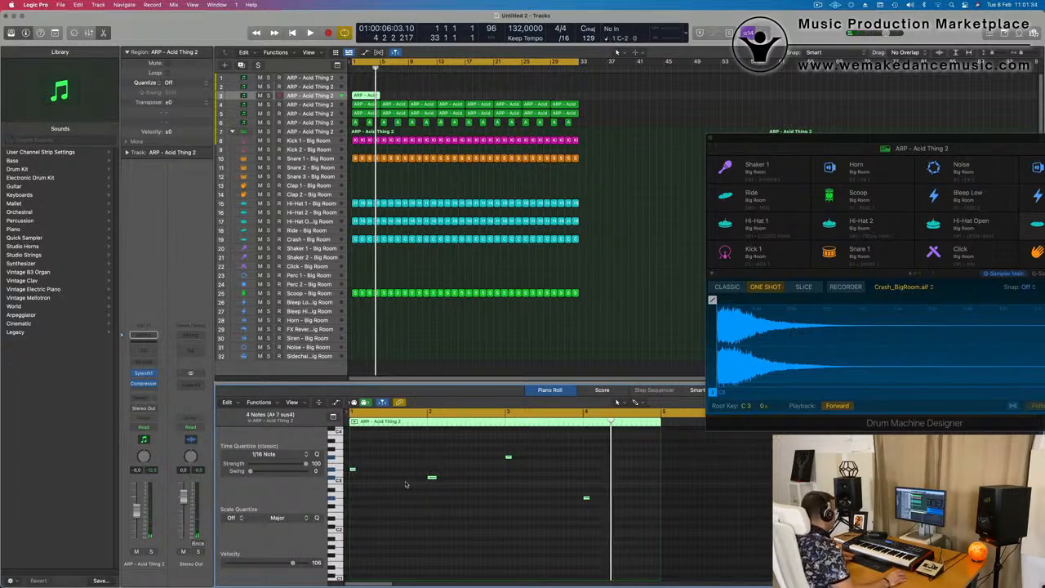
Trim the first stab slightly and move the second note back to closely follow it at the start of bar 1
{"action": "key", "text": "super+Right"}
{"action": "key", "text": "super+Right"}
{"action": "scroll", "coordinate": [362, 484], "scroll_direction": "left", "scroll_amount": 5}
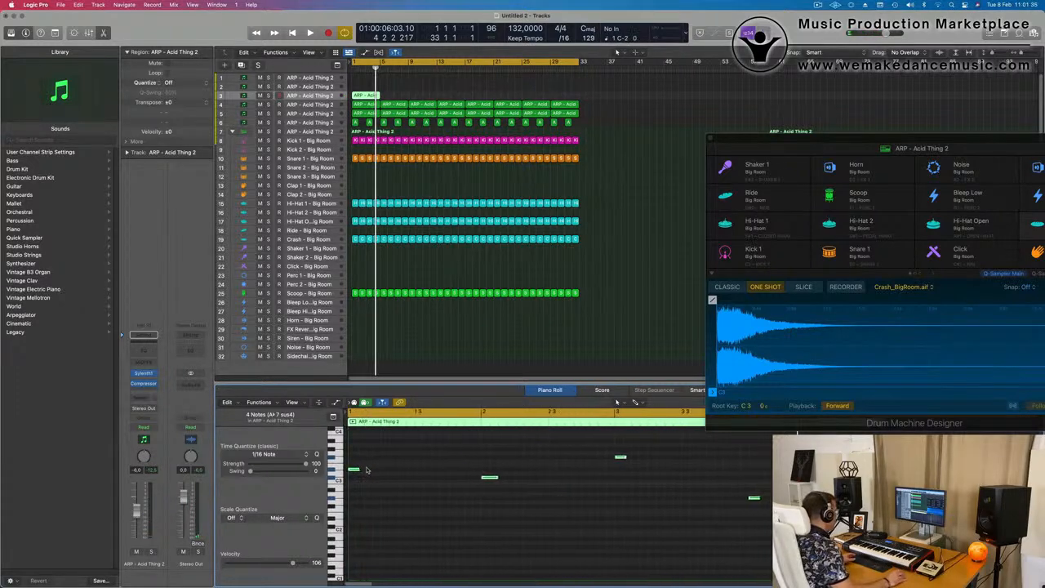
{"action": "left_click_drag", "start_coordinate": [359, 469], "coordinate": [355, 469]}
{"action": "left_click_drag", "start_coordinate": [489, 479], "coordinate": [369, 480]}
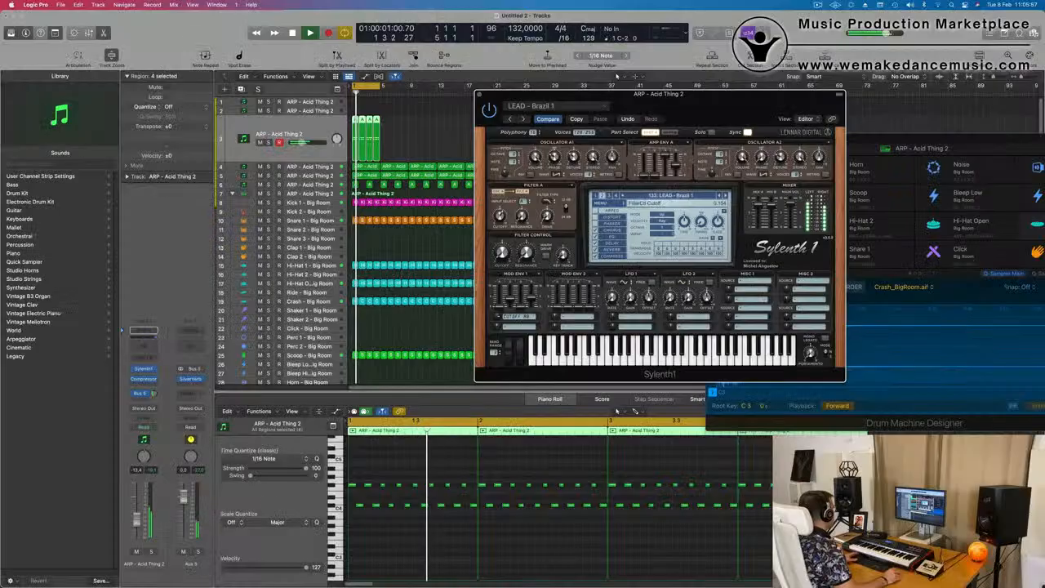
Lower the LEAD - Brazil 1 track's volume to -14.4 dB and close its Sylenth1 window
{"action": "left_click_drag", "start_coordinate": [498, 102], "coordinate": [323, 153]}
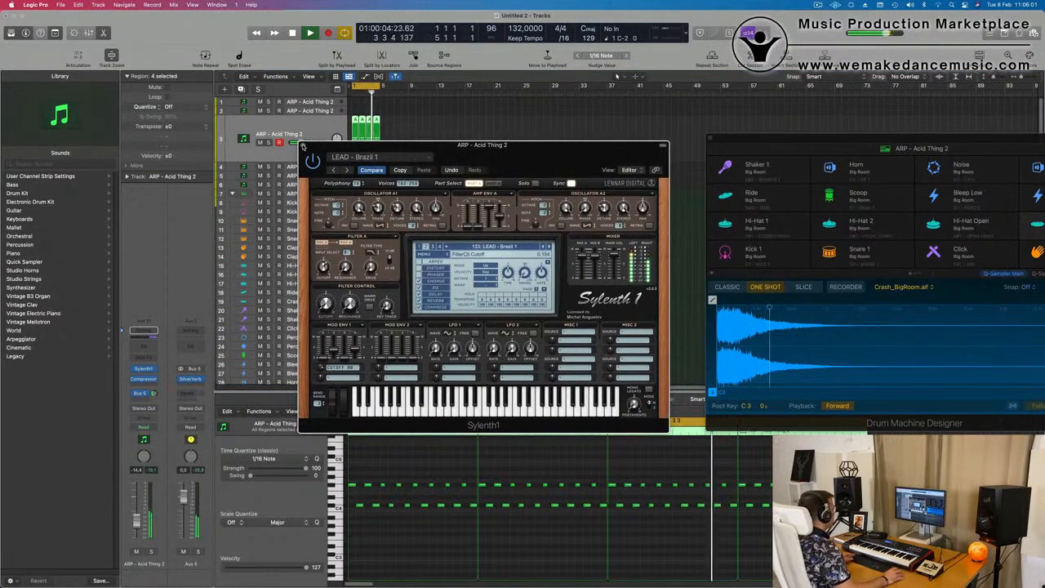
{"action": "left_click", "coordinate": [302, 145]}
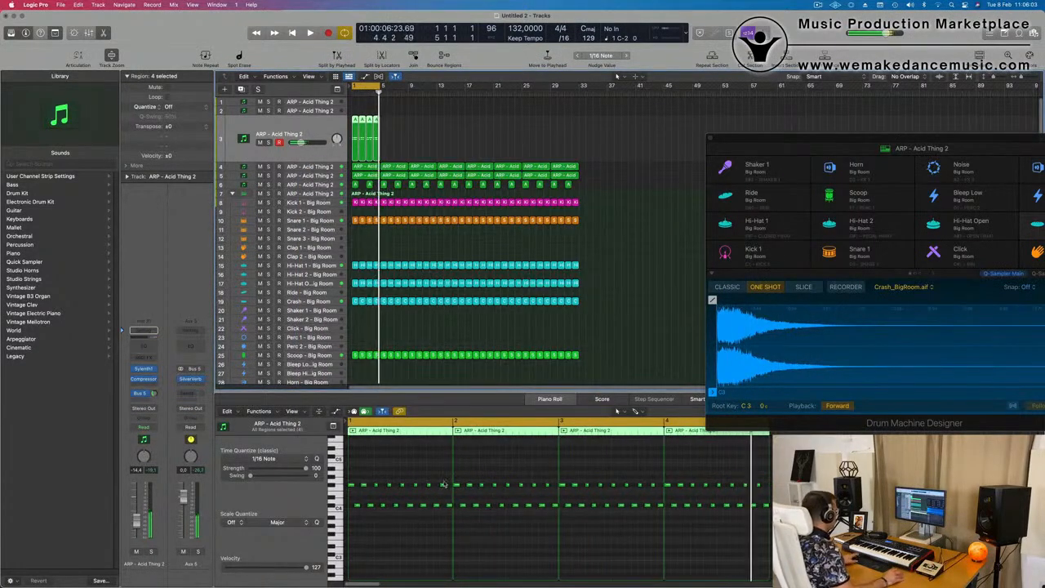
Raise the eight upper notes in bar 2 slightly and lower the eight lower notes in bar 4 of the third track's regions
{"action": "left_click_drag", "start_coordinate": [453, 481], "coordinate": [551, 490]}
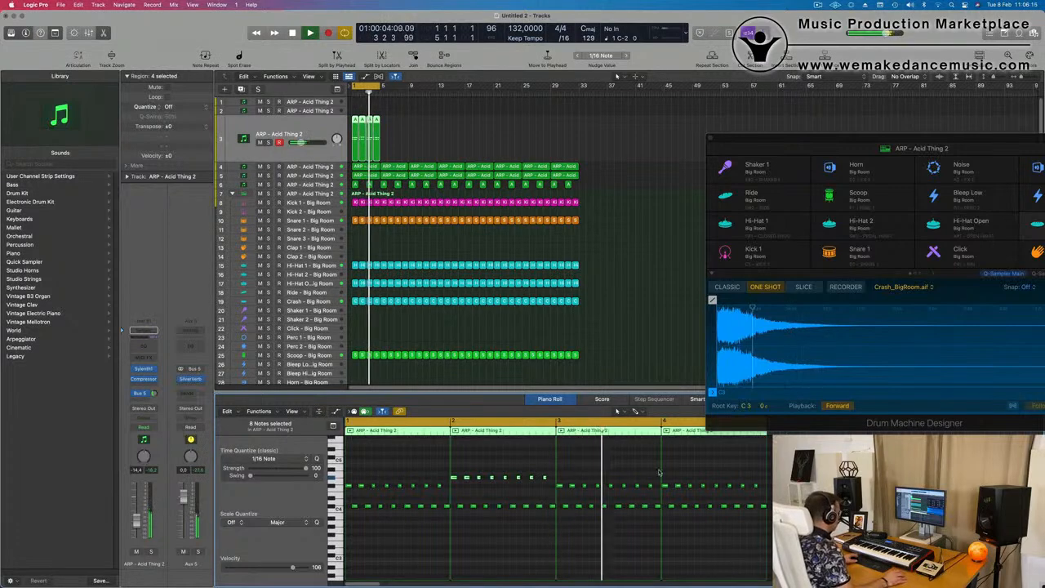
{"action": "left_click_drag", "start_coordinate": [665, 480], "coordinate": [756, 493]}
{"action": "left_click_drag", "start_coordinate": [668, 505], "coordinate": [667, 509]}
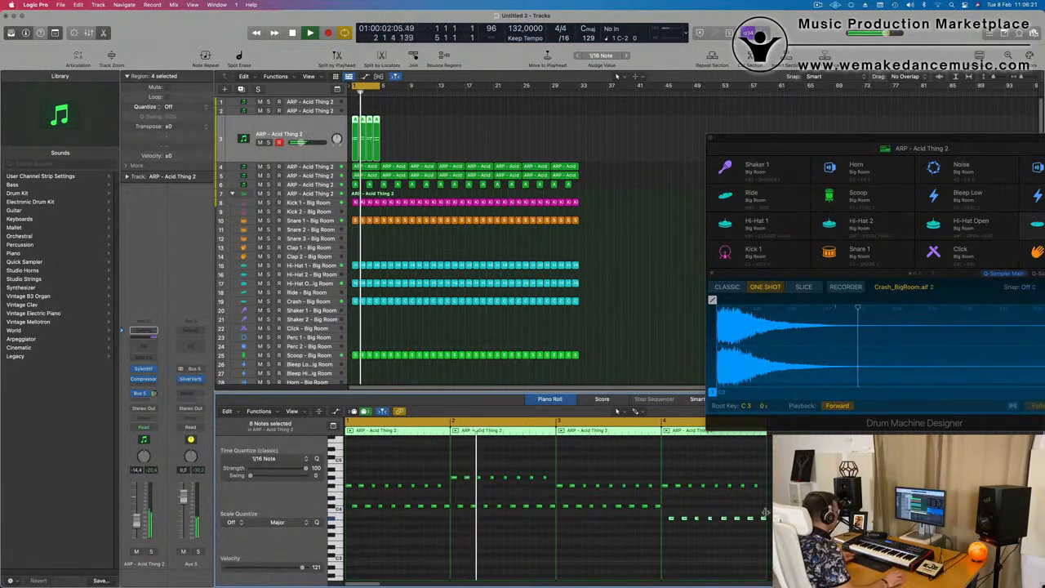
{"action": "scroll", "coordinate": [487, 548], "scroll_direction": "down", "scroll_amount": 6}
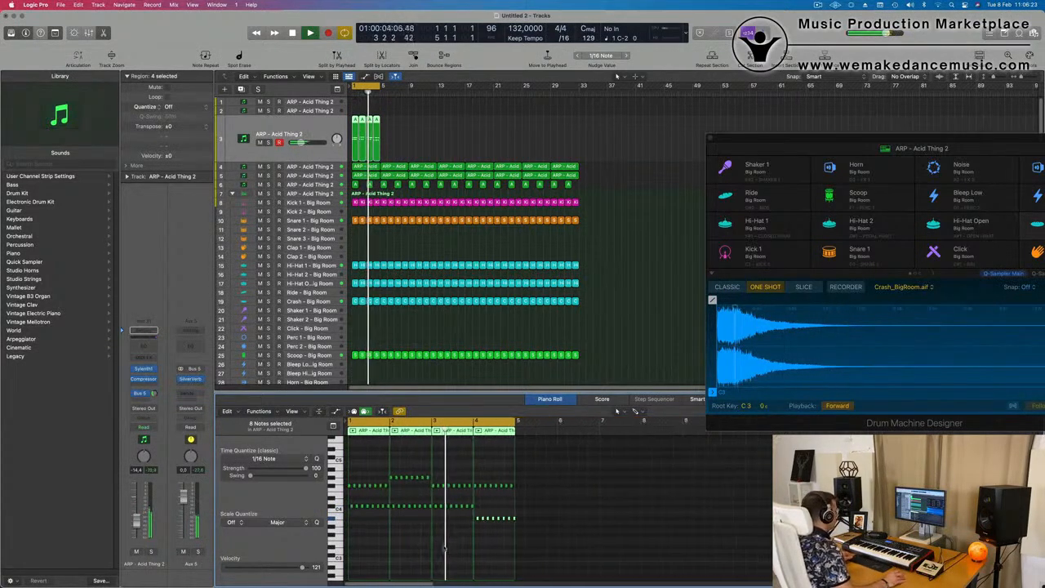
{"action": "scroll", "coordinate": [489, 540], "scroll_direction": "right", "scroll_amount": 1}
{"action": "scroll", "coordinate": [555, 532], "scroll_direction": "up", "scroll_amount": 4}
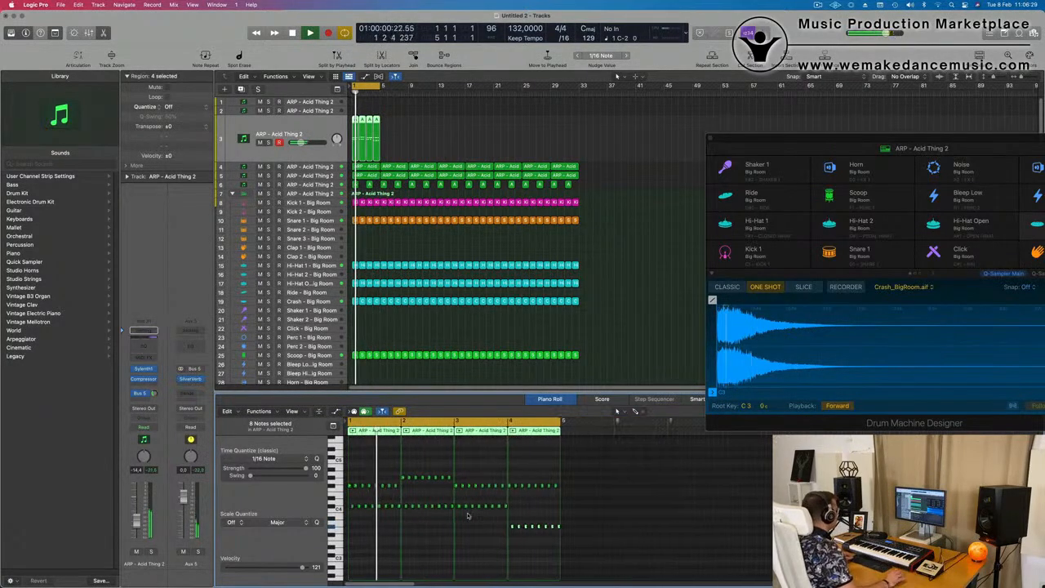
{"action": "scroll", "coordinate": [481, 520], "scroll_direction": "up", "scroll_amount": 1}
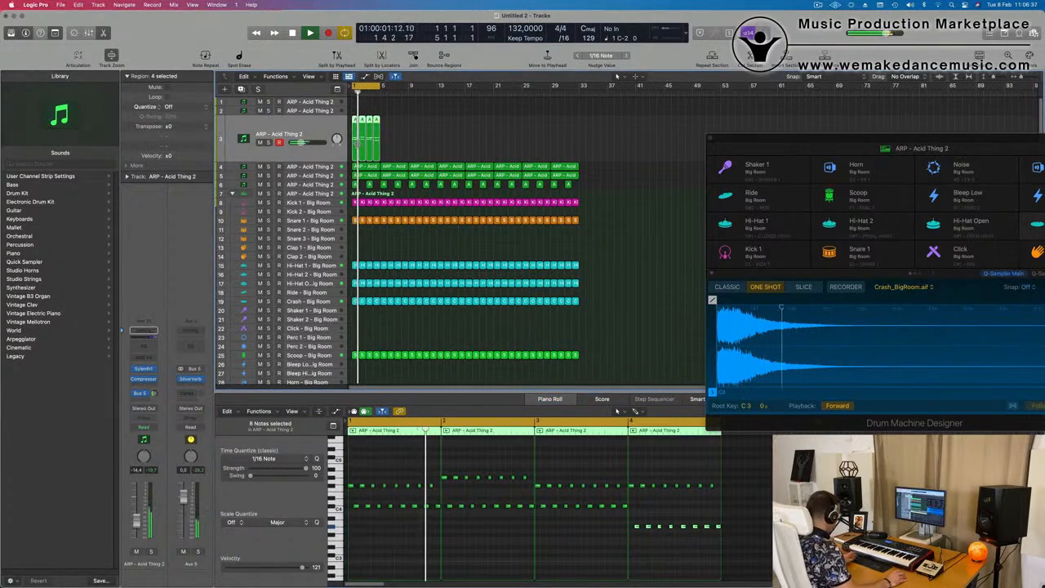
Join the third track's four one-bar regions into a single four-bar region
{"action": "key", "text": "super+j"}
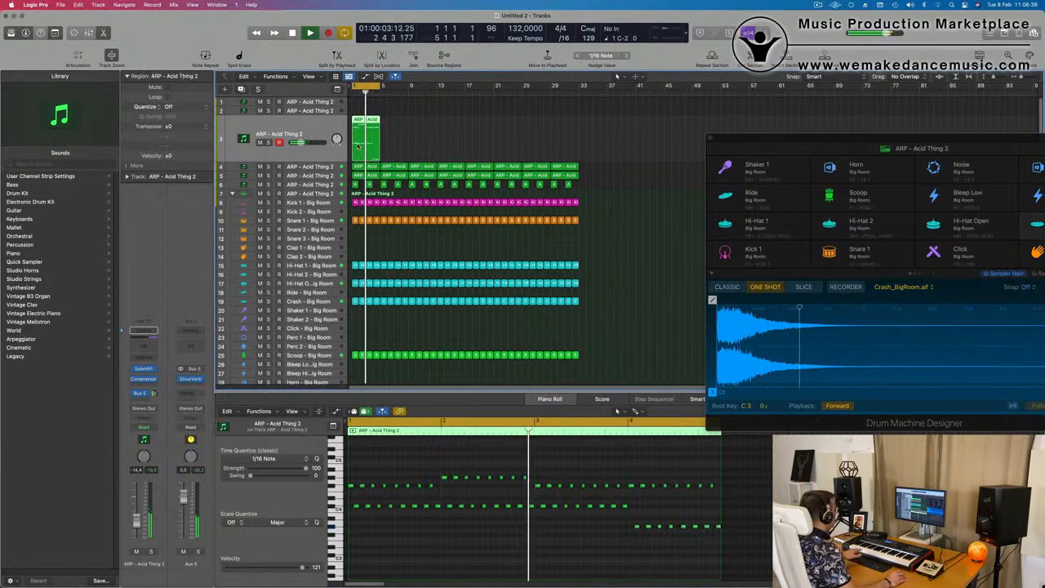
{"action": "scroll", "coordinate": [466, 531], "scroll_direction": "up", "scroll_amount": 1}
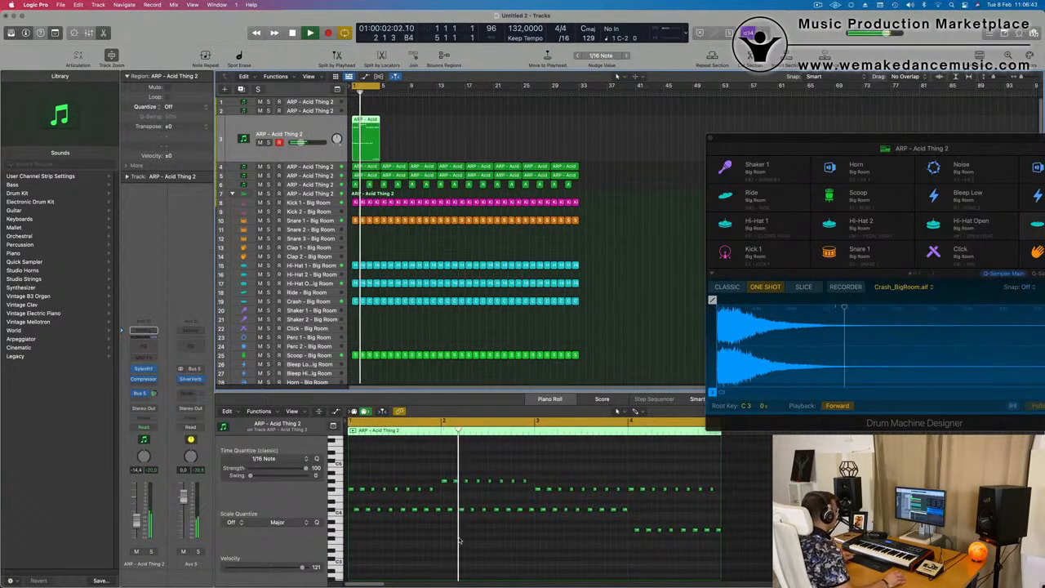
{"action": "scroll", "coordinate": [459, 539], "scroll_direction": "down", "scroll_amount": 1}
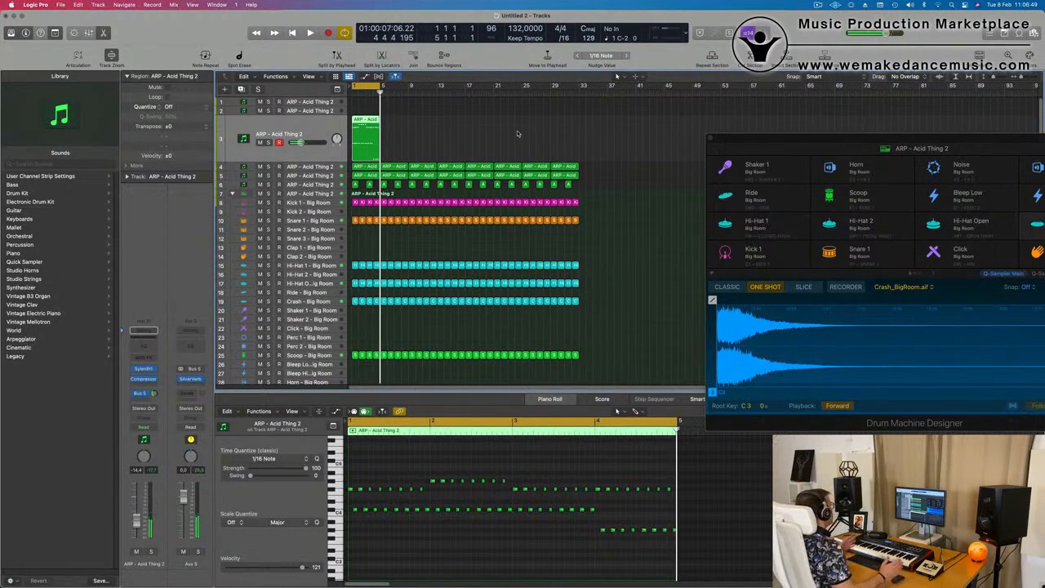
Play the arrangement and check the third track's short notes against the sustained notes on the fifth track
{"action": "left_click", "coordinate": [304, 174]}
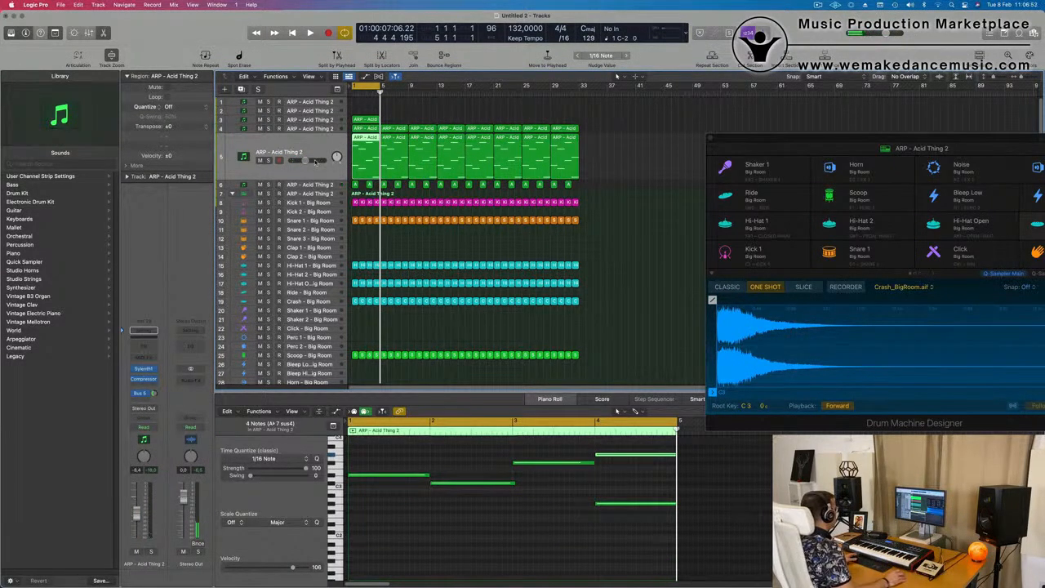
{"action": "key", "text": "space"}
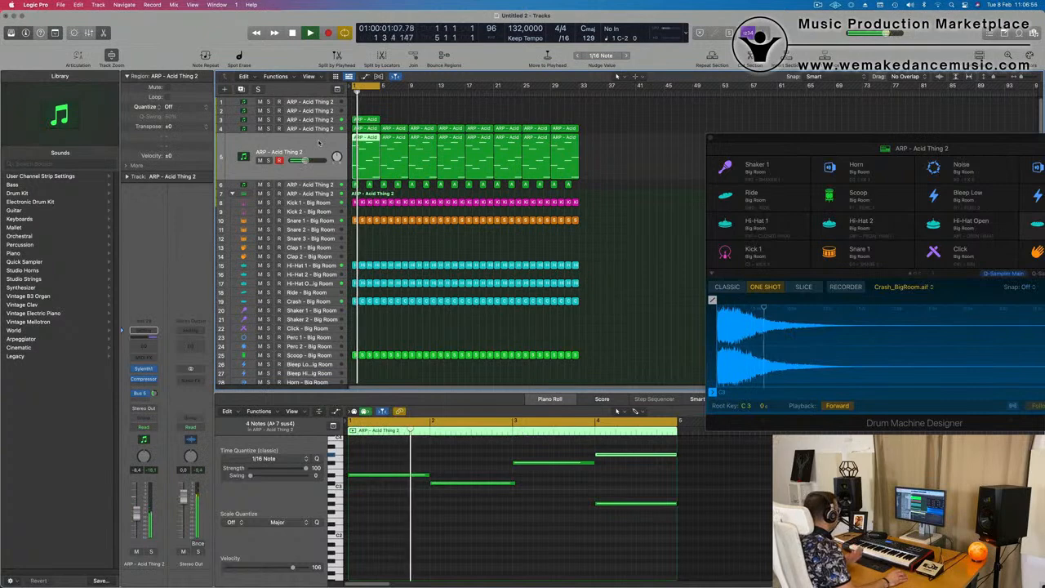
{"action": "left_click", "coordinate": [320, 120]}
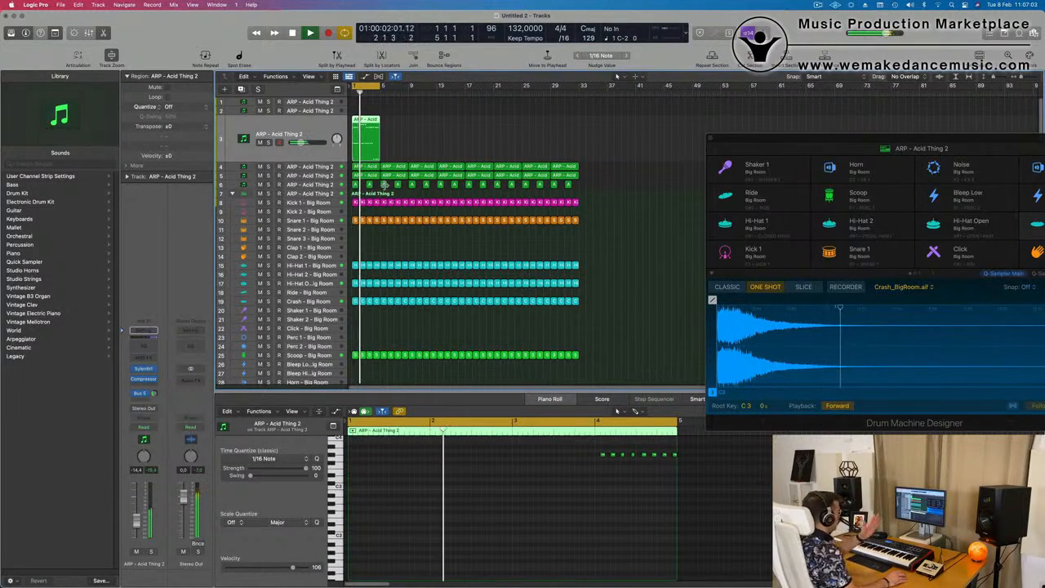
{"action": "left_click", "coordinate": [430, 144]}
{"action": "key", "text": "super+Right"}
{"action": "key", "text": "super+Right"}
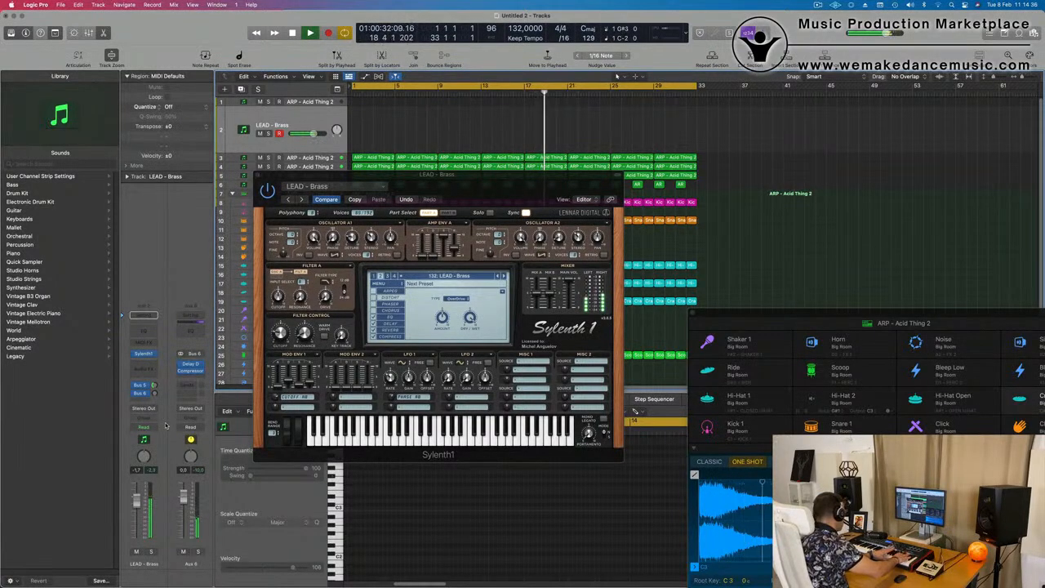
Record a melody on the LEAD - Brass track from bar 21 to about bar 29 and split the region at bar 25, splitting the crossing notes
{"action": "key", "text": "r"}
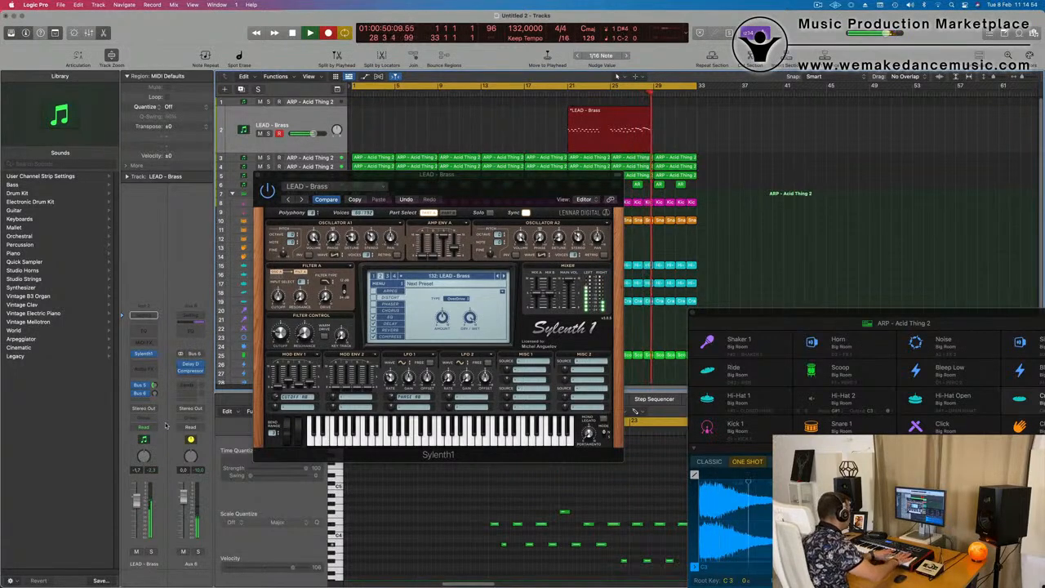
{"action": "key", "text": "space"}
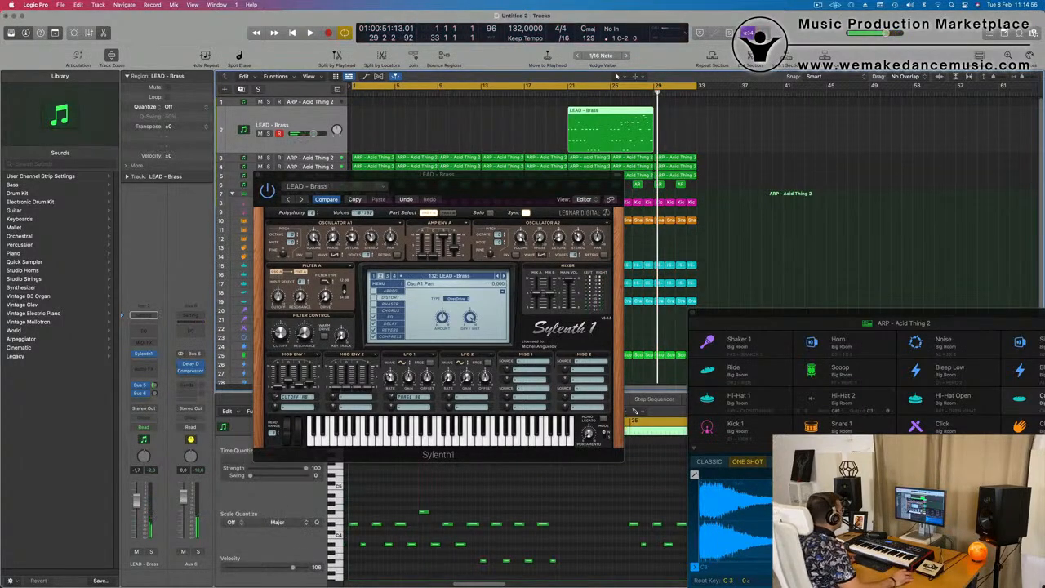
{"action": "left_click", "coordinate": [596, 114]}
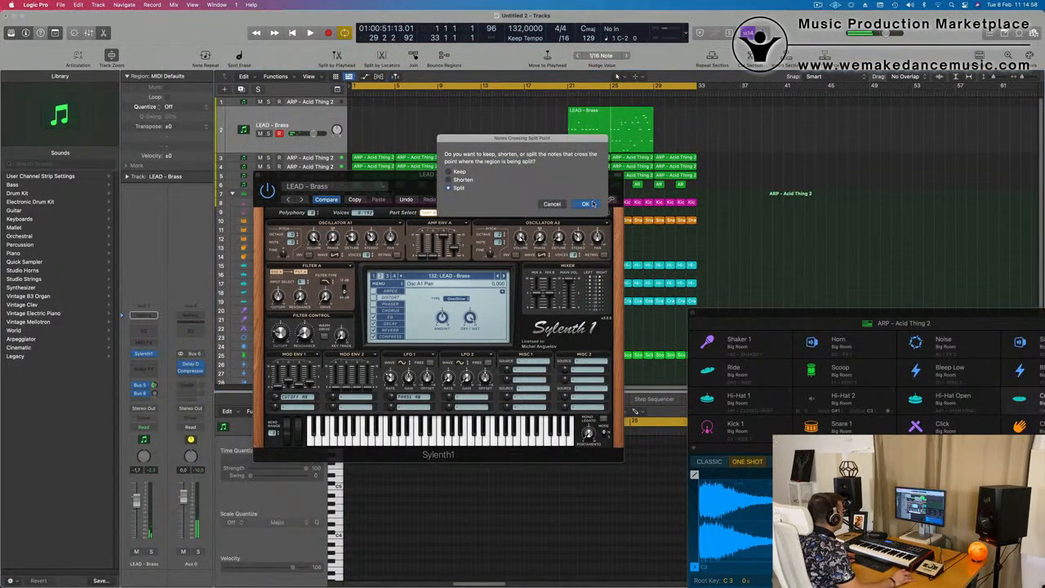
{"action": "key", "text": "Return"}
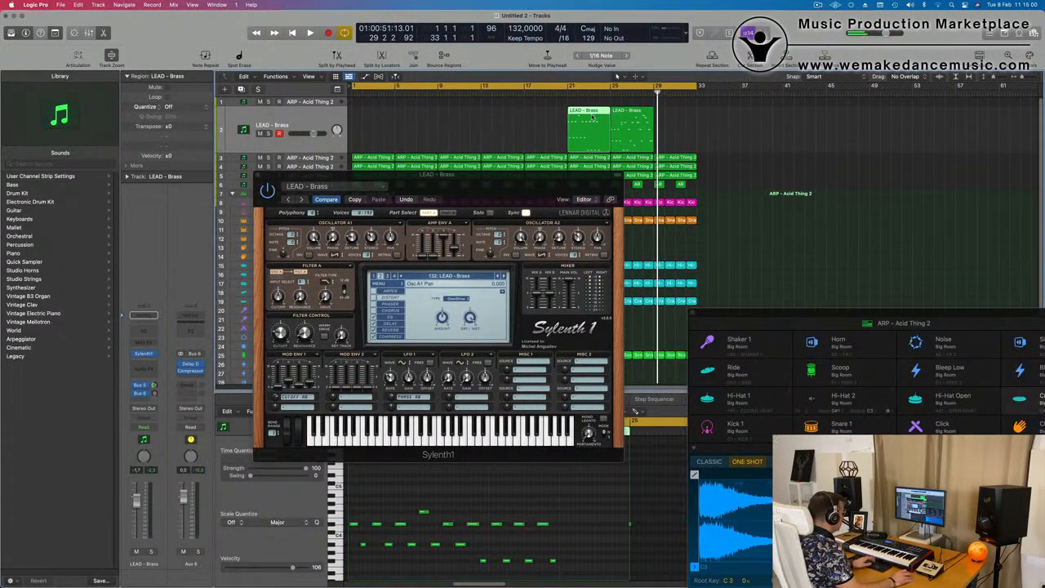
Delete the first half of the recorded LEAD - Brass melody and move the remaining four-bar region to bar 1
{"action": "key", "text": "Delete"}
{"action": "left_click_drag", "start_coordinate": [640, 116], "coordinate": [381, 125]}
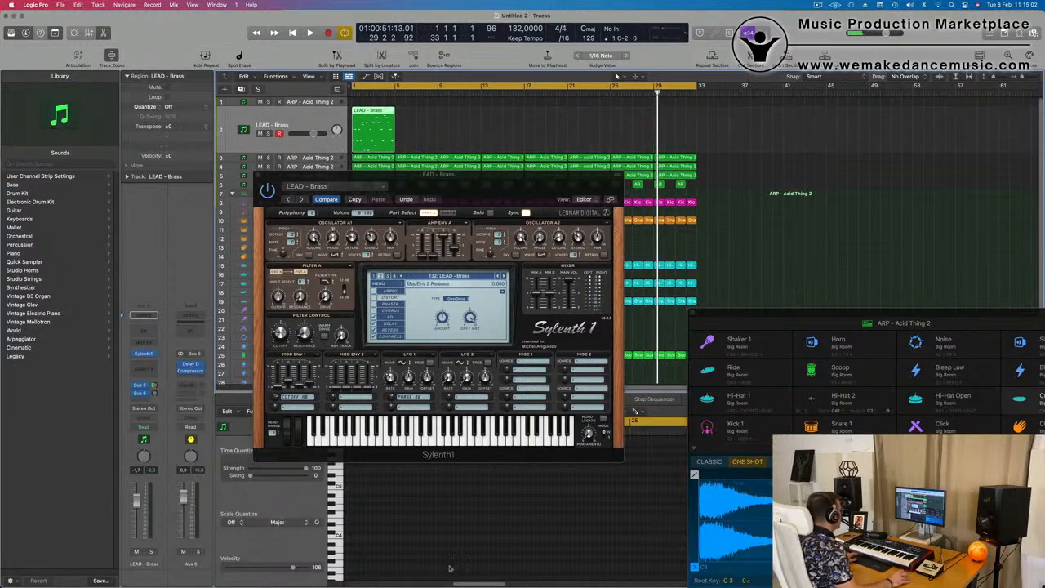
{"action": "left_click_drag", "start_coordinate": [521, 178], "coordinate": [895, 186]}
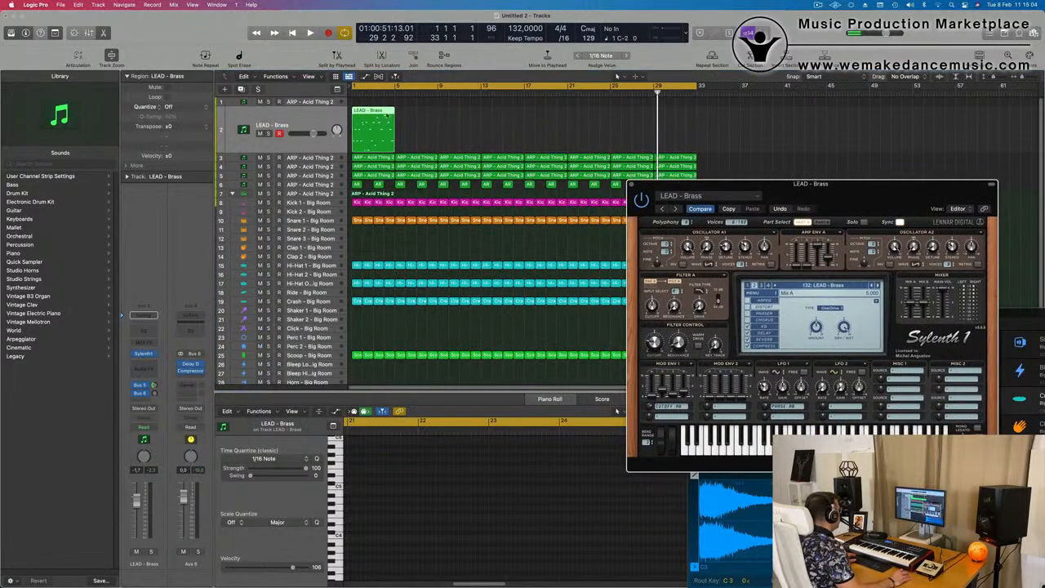
Open the LEAD - Brass region for note editing and quantize all 24 notes to 1/16 notes, playing it back
{"action": "double_click", "coordinate": [373, 112]}
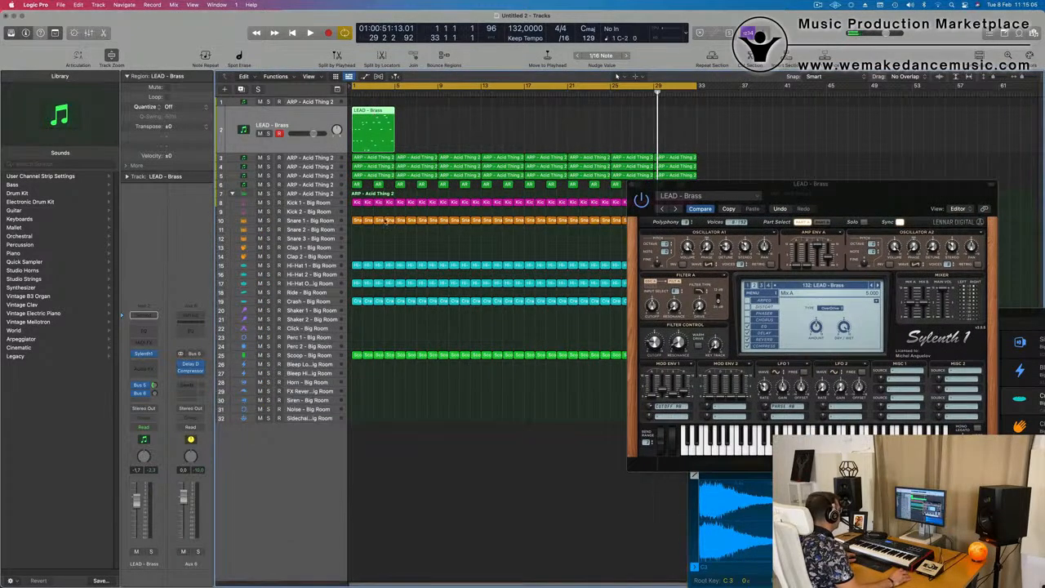
{"action": "double_click", "coordinate": [374, 138]}
{"action": "key", "text": "space"}
{"action": "key", "text": "space"}
{"action": "key", "text": "super+a"}
{"action": "key", "text": "q"}
{"action": "key", "text": "space"}
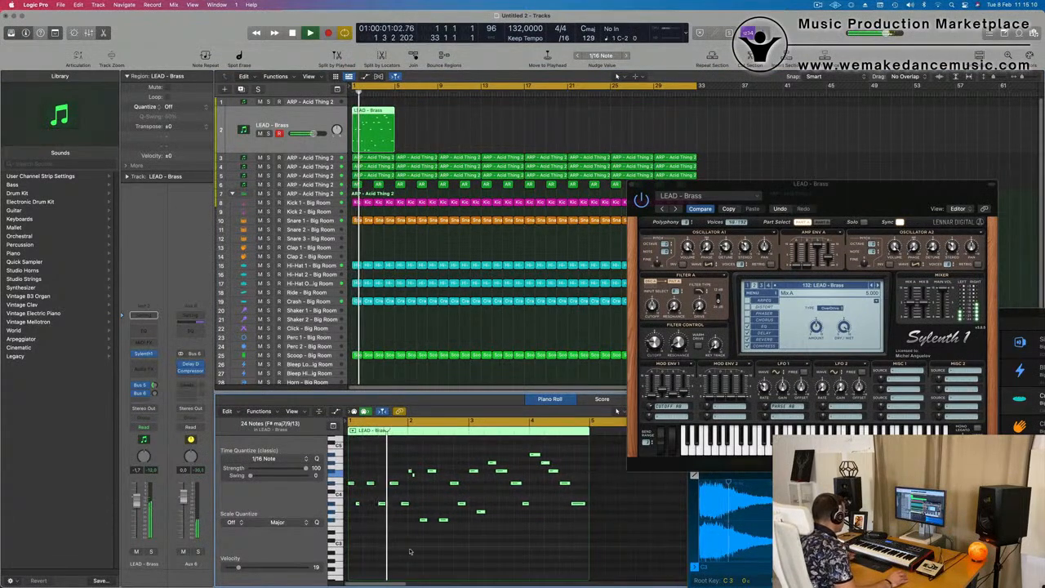
{"action": "key", "text": "space"}
{"action": "key", "text": "space"}
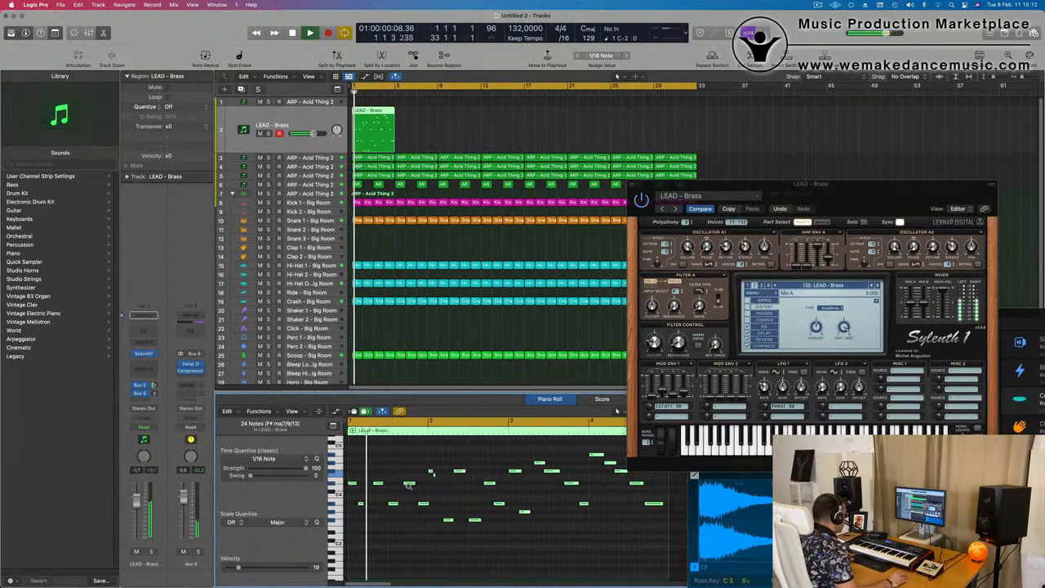
Move the second short note at the start of bar 2 slightly later and replay the melody
{"action": "key", "text": "super+Right"}
{"action": "key", "text": "super+Right"}
{"action": "left_click", "coordinate": [515, 490]}
{"action": "left_click_drag", "start_coordinate": [500, 474], "coordinate": [508, 481]}
{"action": "key", "text": "space"}
{"action": "key", "text": "super+Left"}
{"action": "key", "text": "super+Left"}
{"action": "key", "text": "super+Left"}
{"action": "key", "text": "Return"}
{"action": "key", "text": "super+Right"}
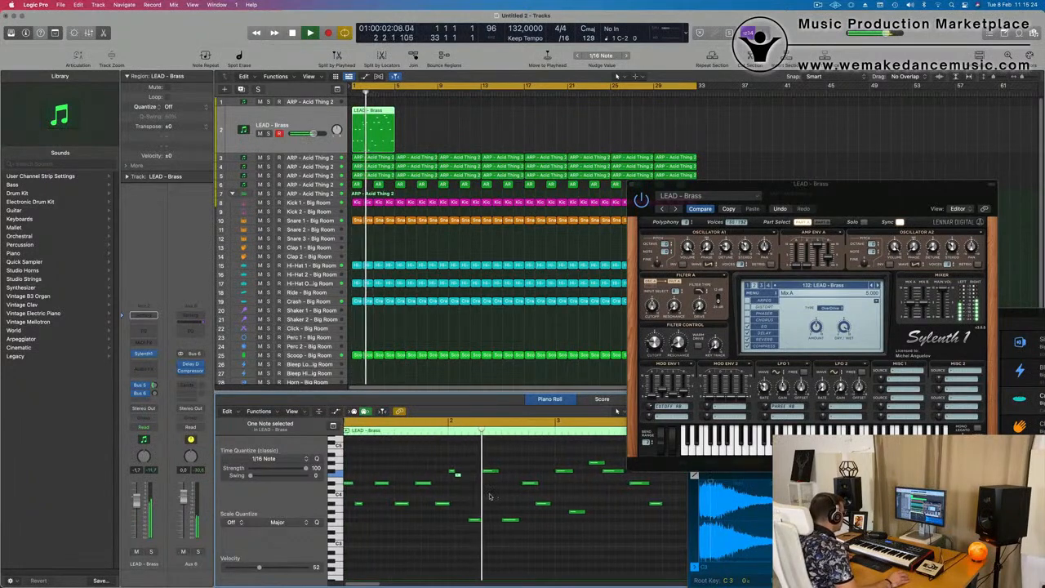
Fine-tune the timing of the first low note in bar 2, trying it later and earlier while replaying the start
{"action": "left_click", "coordinate": [478, 520]}
{"action": "key", "text": "Return"}
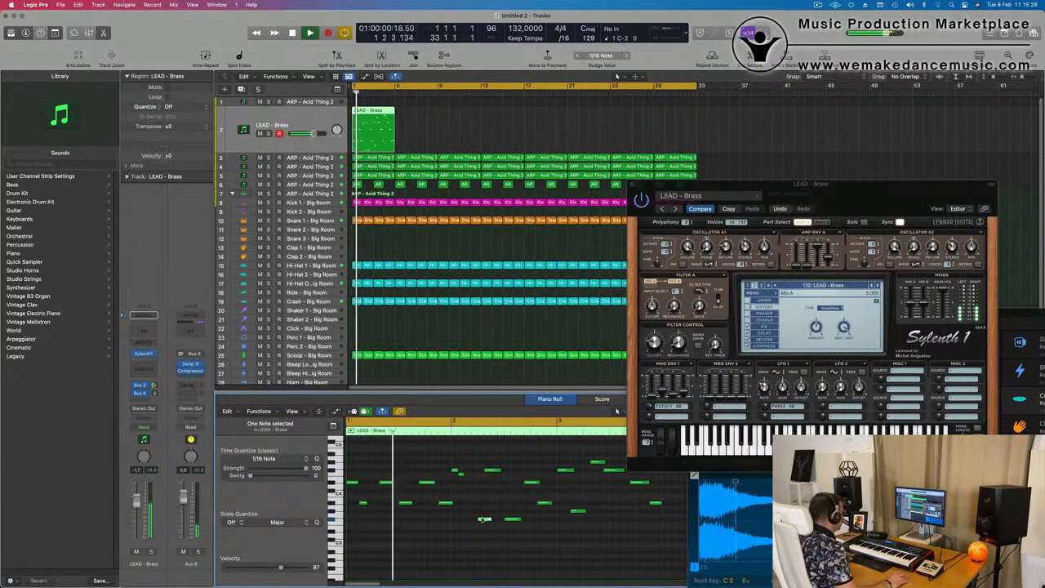
{"action": "key", "text": "space"}
{"action": "left_click_drag", "start_coordinate": [485, 521], "coordinate": [472, 520]}
{"action": "key", "text": "Return"}
{"action": "key", "text": "super+Left"}
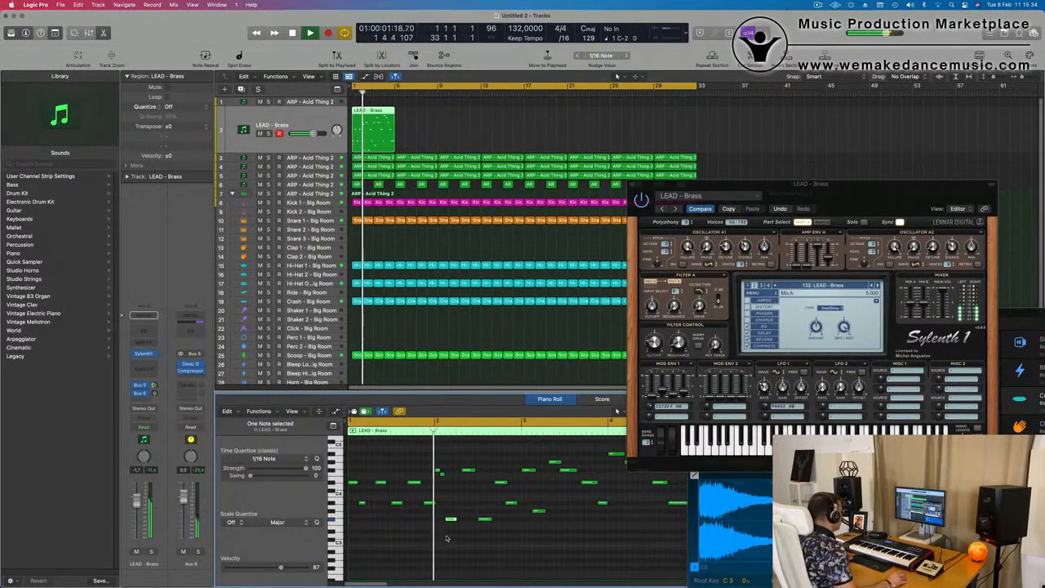
{"action": "key", "text": "Return"}
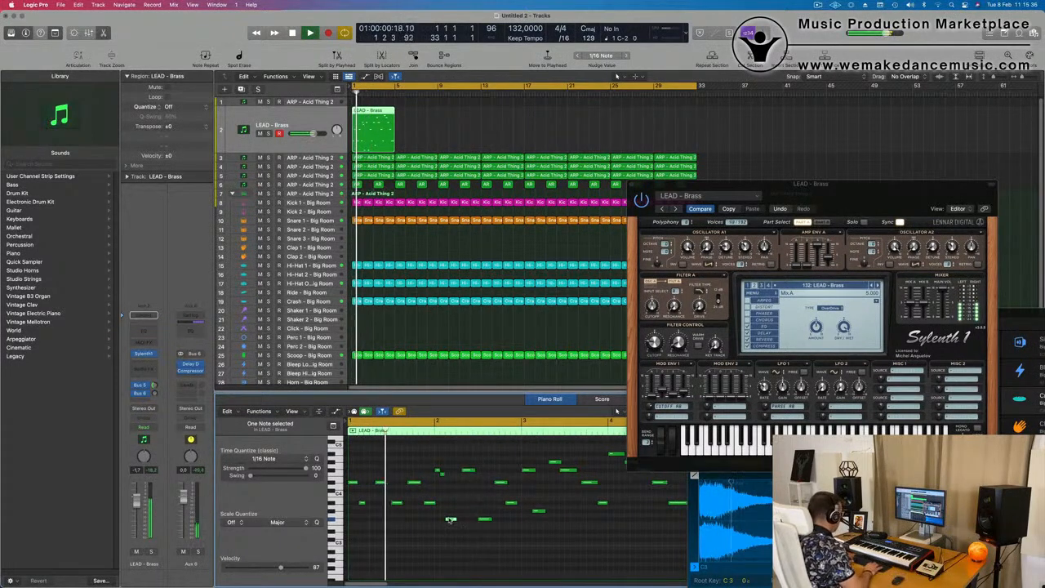
{"action": "key", "text": "Return"}
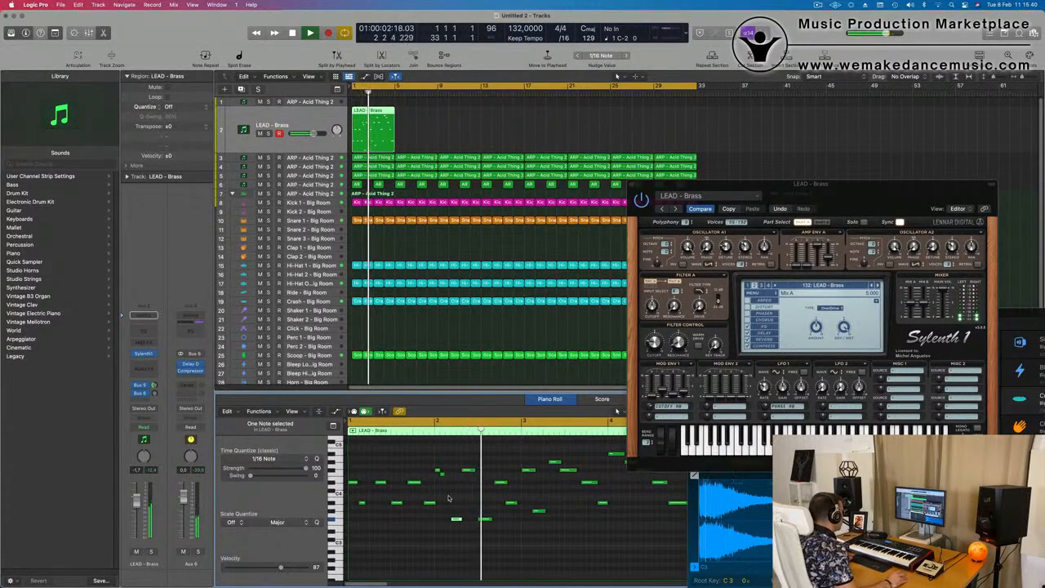
Try shortening the last note in bar 2 and adding a short note one semitone higher directly after it
{"action": "mouse_move", "coordinate": [525, 501]}
{"action": "left_mouse_down"}
{"action": "mouse_move", "coordinate": [508, 505]}
{"action": "mouse_move", "coordinate": [516, 497]}
{"action": "left_mouse_up"}
{"action": "scroll", "coordinate": [460, 503], "scroll_direction": "down", "scroll_amount": 1}
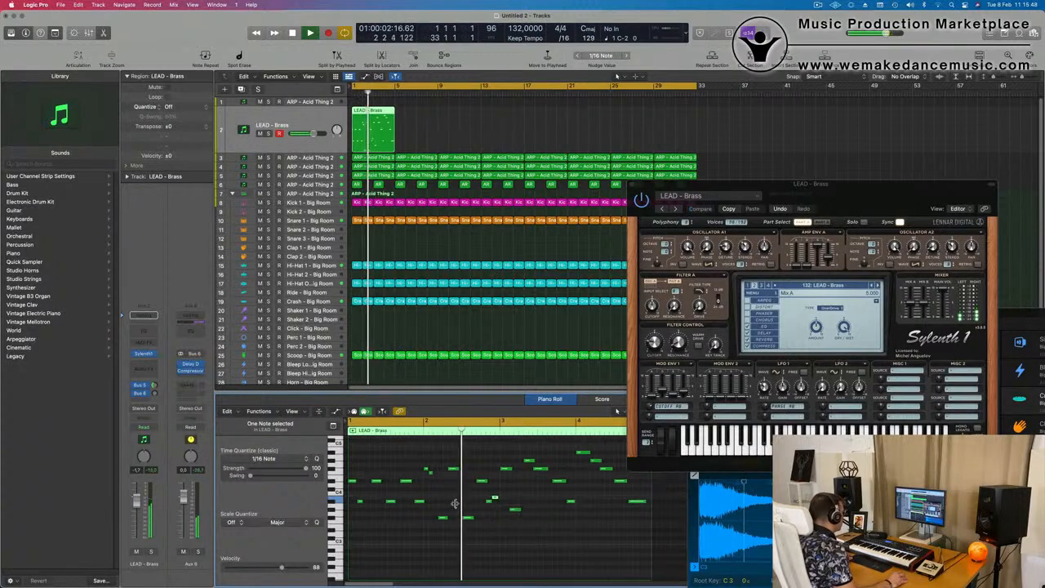
{"action": "key", "text": "space"}
{"action": "key", "text": "space"}
{"action": "scroll", "coordinate": [472, 504], "scroll_direction": "up", "scroll_amount": 5}
{"action": "scroll", "coordinate": [572, 509], "scroll_direction": "right", "scroll_amount": 2}
{"action": "scroll", "coordinate": [572, 509], "scroll_direction": "right", "scroll_amount": 3}
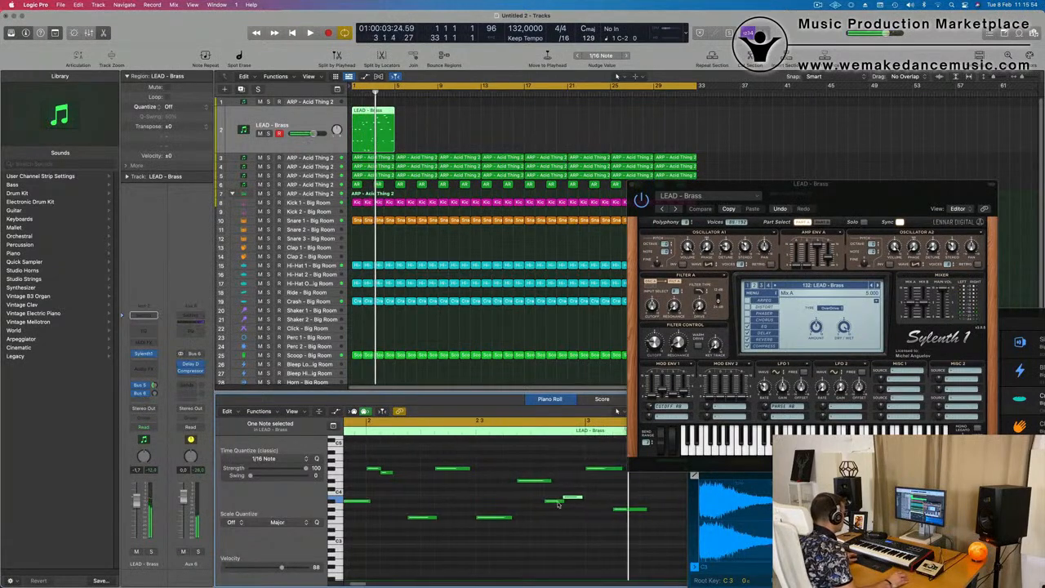
Remove the extra higher note and restore the last note in bar 2 to its full length
{"action": "key", "text": "space"}
{"action": "key", "text": "space"}
{"action": "scroll", "coordinate": [536, 509], "scroll_direction": "down", "scroll_amount": 1}
{"action": "scroll", "coordinate": [552, 500], "scroll_direction": "down", "scroll_amount": 1}
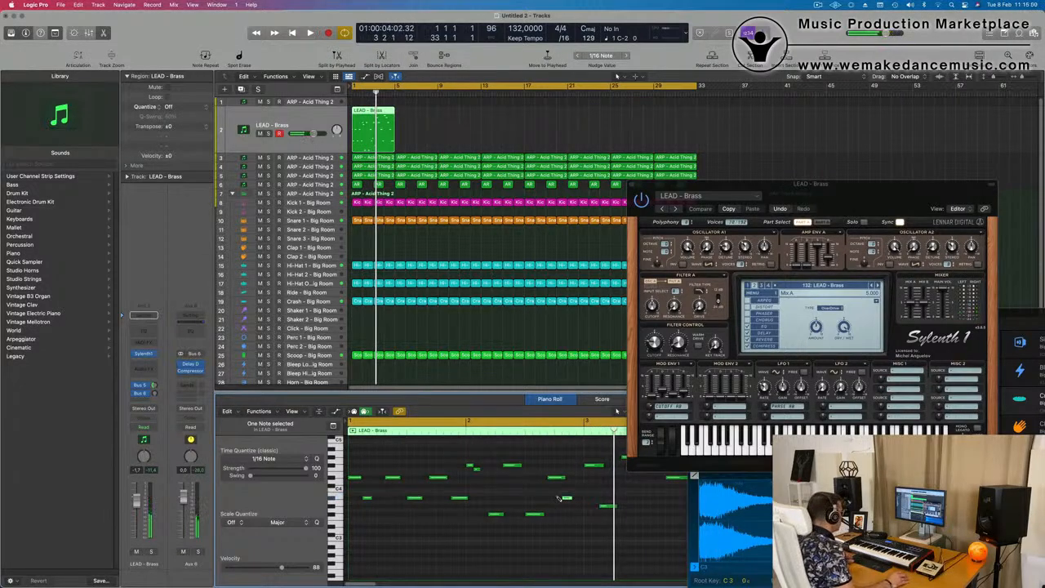
{"action": "key", "text": "space"}
{"action": "key", "text": "space"}
{"action": "scroll", "coordinate": [539, 498], "scroll_direction": "down", "scroll_amount": 1}
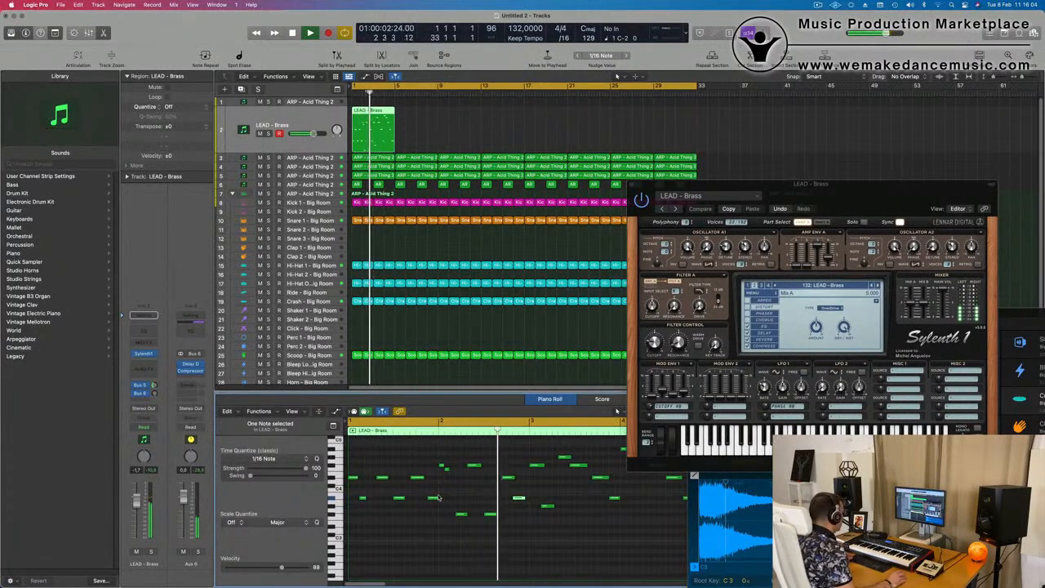
Trim the LEAD - Brass region to its first two bars and repeat it over bars 3 and 4, playing back the result
{"action": "scroll", "coordinate": [531, 513], "scroll_direction": "down", "scroll_amount": 1}
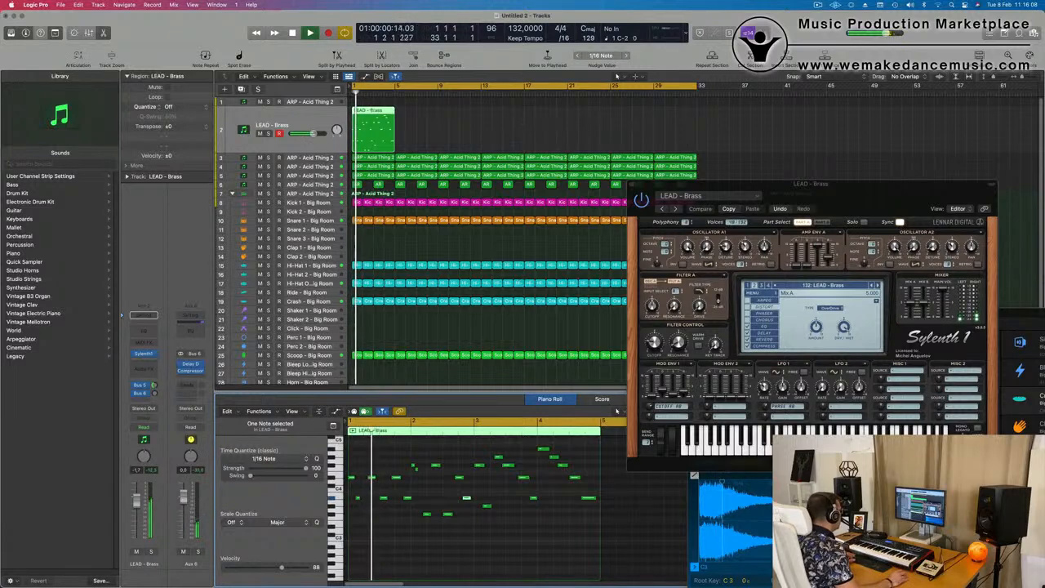
{"action": "left_click_drag", "start_coordinate": [393, 122], "coordinate": [363, 142]}
{"action": "scroll", "coordinate": [466, 527], "scroll_direction": "down", "scroll_amount": 2}
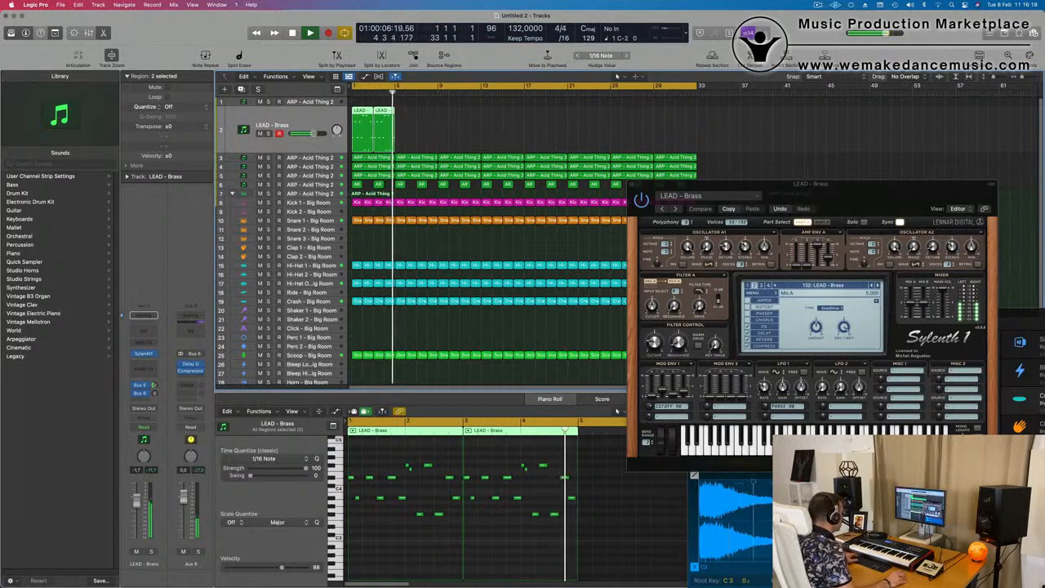
{"action": "scroll", "coordinate": [431, 537], "scroll_direction": "up", "scroll_amount": 3}
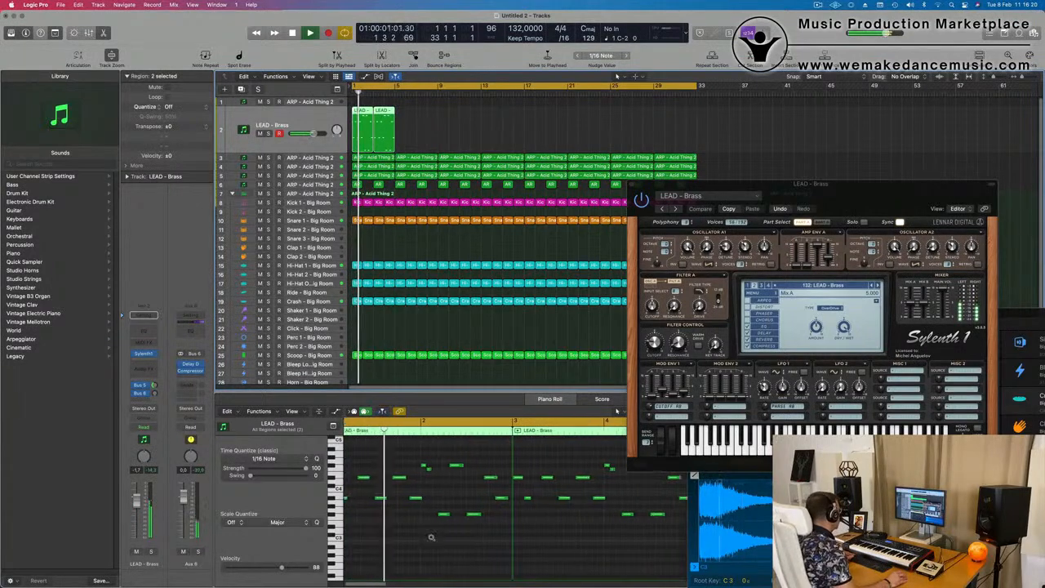
{"action": "scroll", "coordinate": [431, 537], "scroll_direction": "up", "scroll_amount": 2}
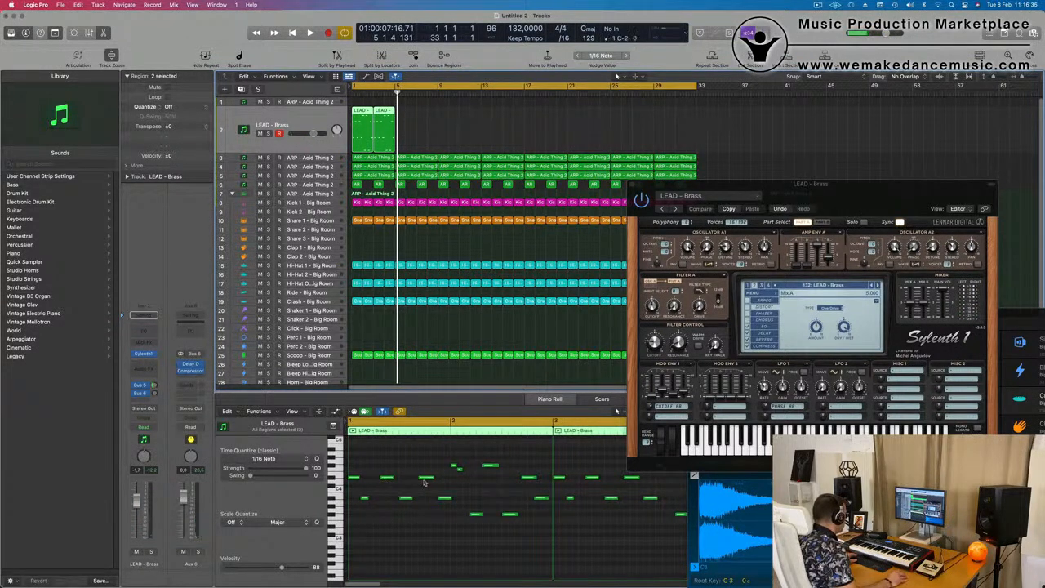
{"action": "scroll", "coordinate": [439, 477], "scroll_direction": "right", "scroll_amount": 1}
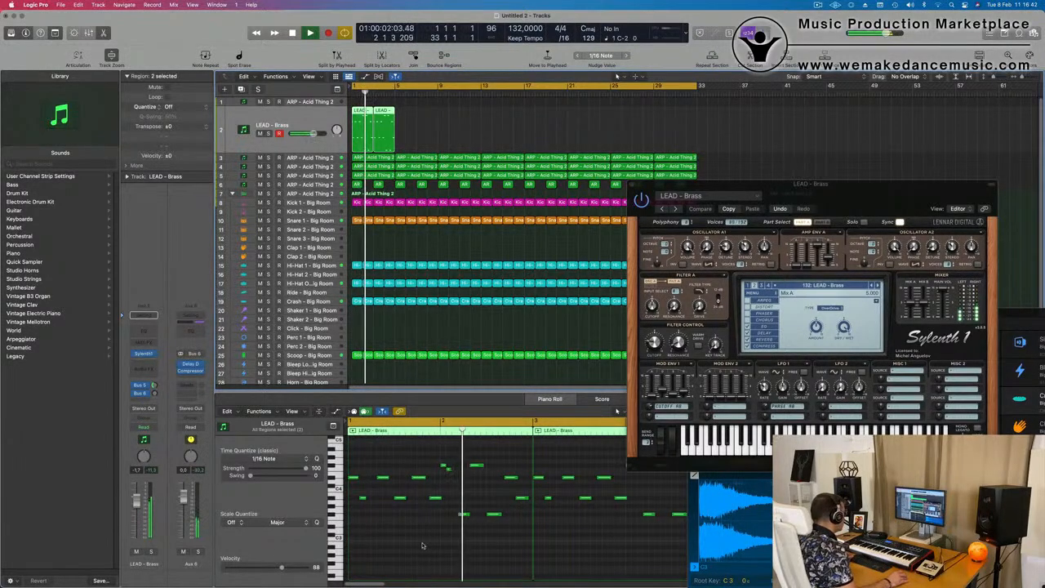
Shorten the last two notes of bar 2 in the LEAD - Brass melody and play back the result
{"action": "scroll", "coordinate": [552, 541], "scroll_direction": "down", "scroll_amount": 5}
{"action": "scroll", "coordinate": [463, 533], "scroll_direction": "up", "scroll_amount": 5}
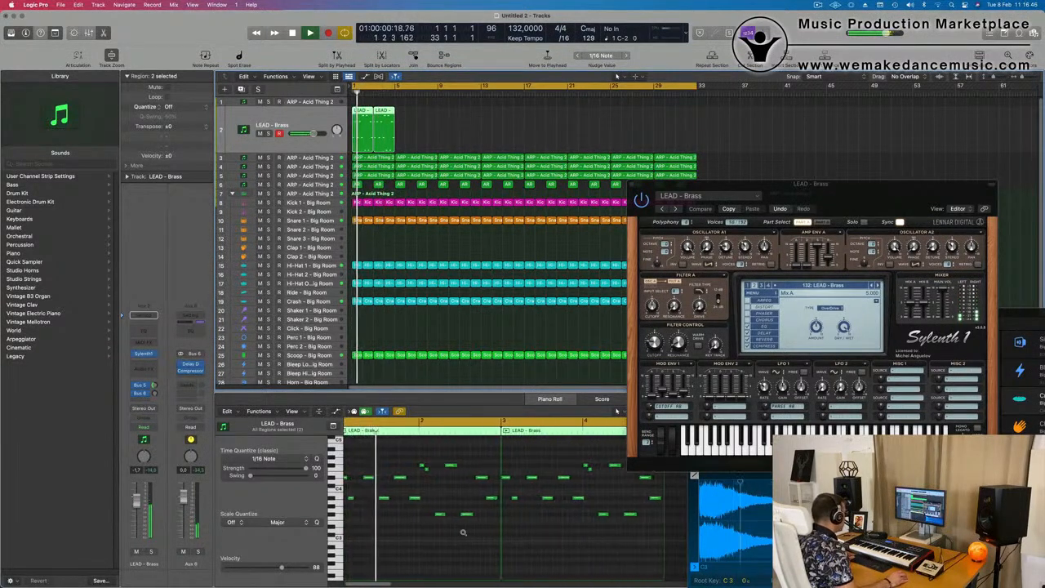
{"action": "key", "text": "space"}
{"action": "left_click_drag", "start_coordinate": [531, 463], "coordinate": [511, 536]}
{"action": "key", "text": "space"}
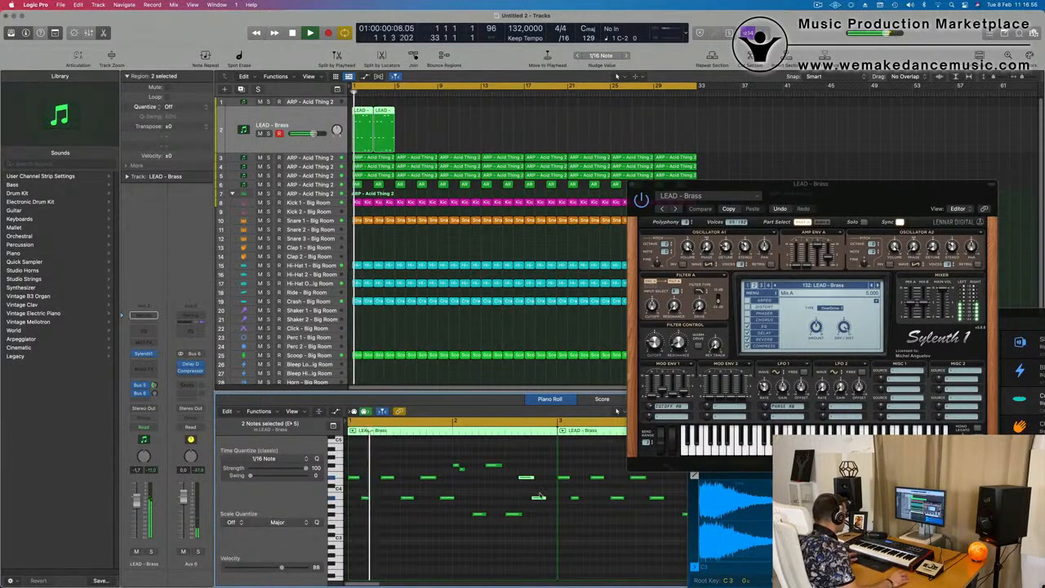
{"action": "left_click_drag", "start_coordinate": [546, 498], "coordinate": [535, 498]}
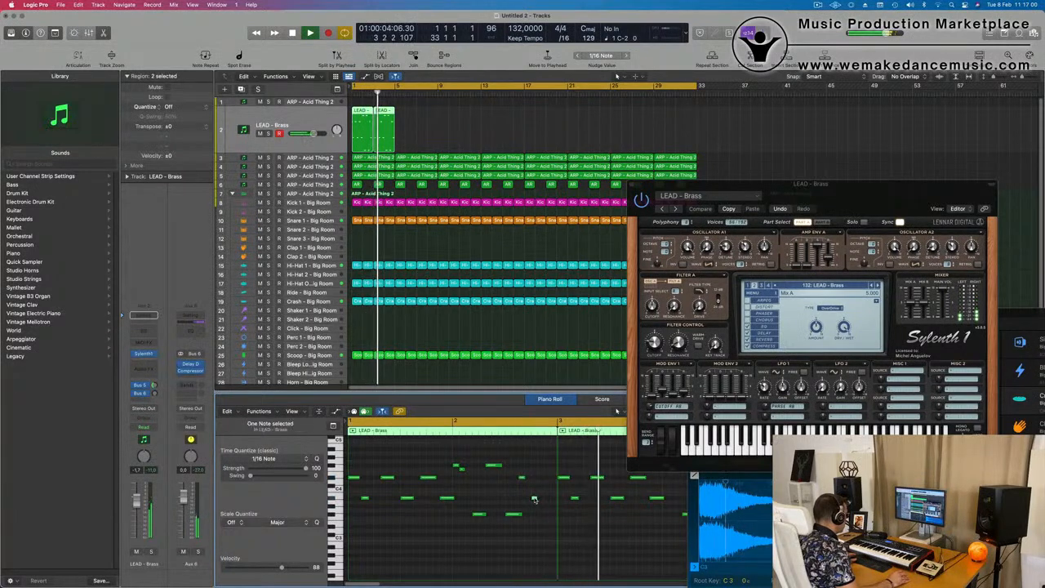
{"action": "left_click", "coordinate": [531, 498]}
{"action": "left_click", "coordinate": [527, 498]}
{"action": "scroll", "coordinate": [457, 493], "scroll_direction": "up", "scroll_amount": 2}
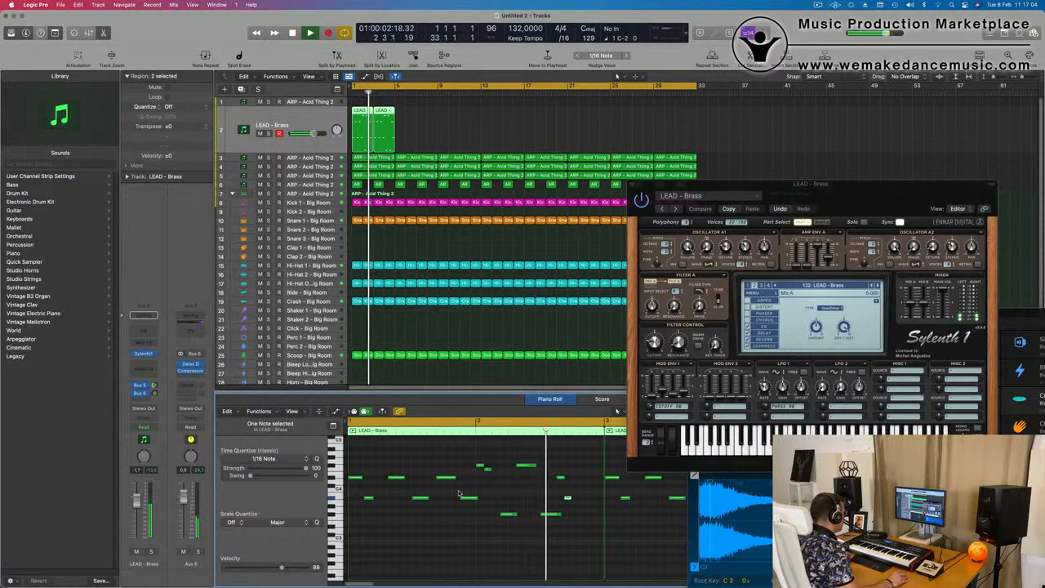
Move the two shortened notes at the end of bar 2 later by two sixteenth-note steps
{"action": "left_click_drag", "start_coordinate": [596, 543], "coordinate": [582, 513]}
{"action": "key", "text": "Return"}
{"action": "key", "text": "alt+Right"}
{"action": "key", "text": "alt+Right"}
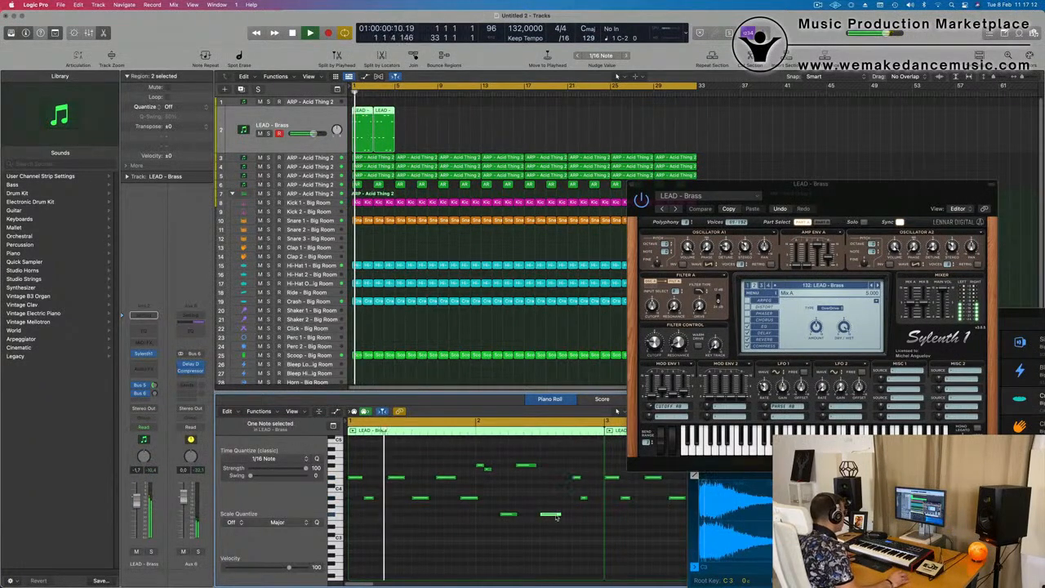
Raise the first of bar 2's two short closing notes to the bar's highest pitch and shift both one sixteenth earlier
{"action": "left_click", "coordinate": [553, 513]}
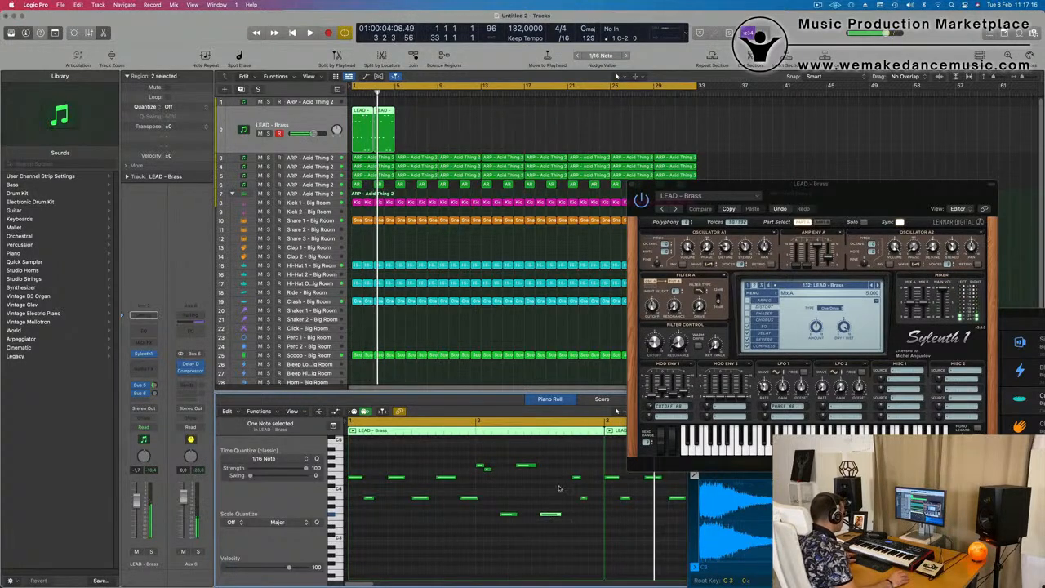
{"action": "left_click_drag", "start_coordinate": [576, 476], "coordinate": [568, 466]}
{"action": "scroll", "coordinate": [568, 478], "scroll_direction": "down", "scroll_amount": 1}
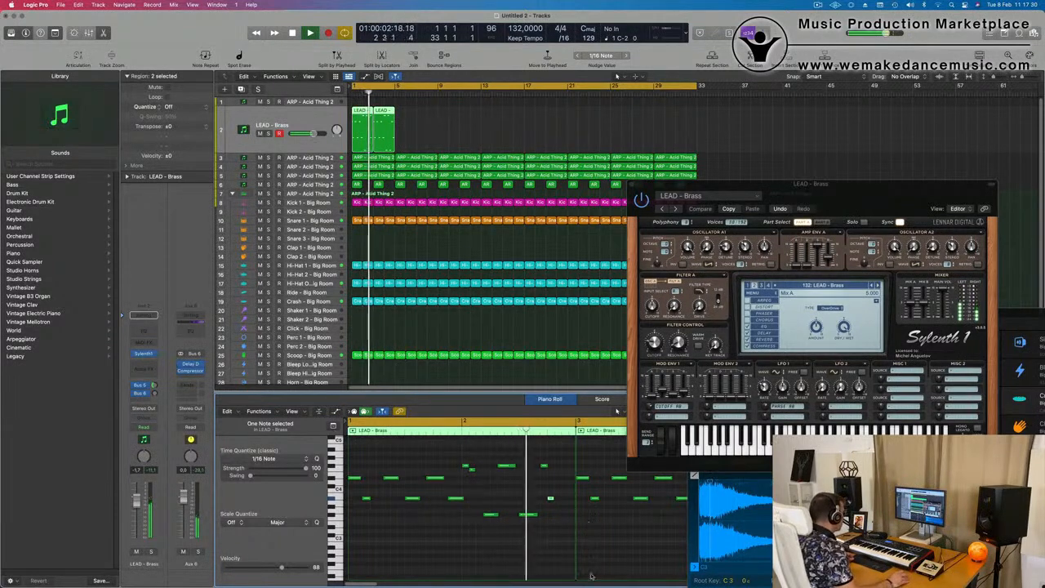
{"action": "left_click", "coordinate": [541, 464], "text": "shift"}
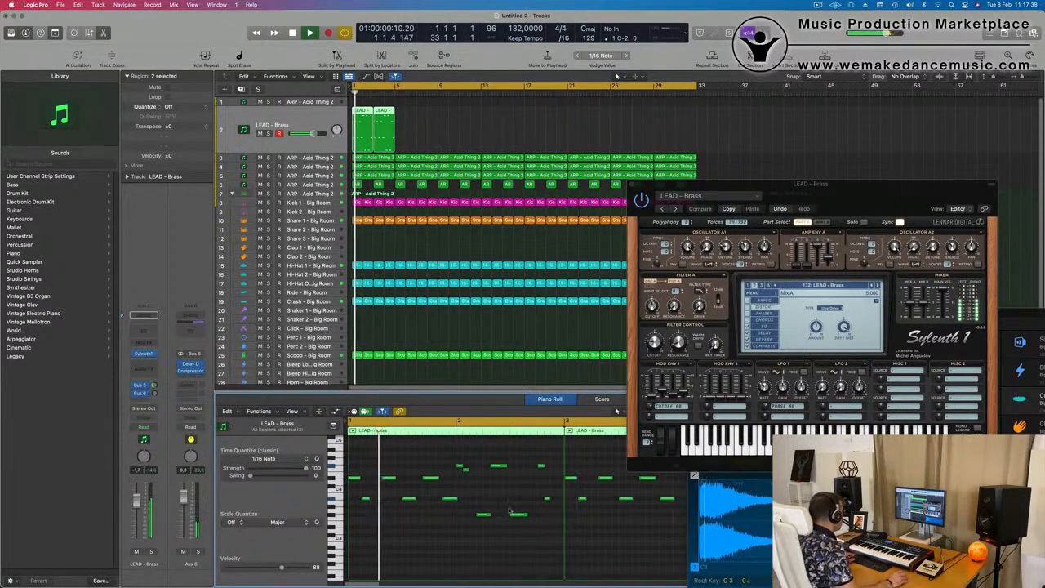
Copy the last note of bar 1 at the same pitch to just before bar 2's short closing notes and replay
{"action": "left_click", "coordinate": [450, 498]}
{"action": "left_click_drag", "start_coordinate": [490, 500], "coordinate": [534, 505]}
{"action": "key", "text": "Return"}
{"action": "key", "text": "super+Left"}
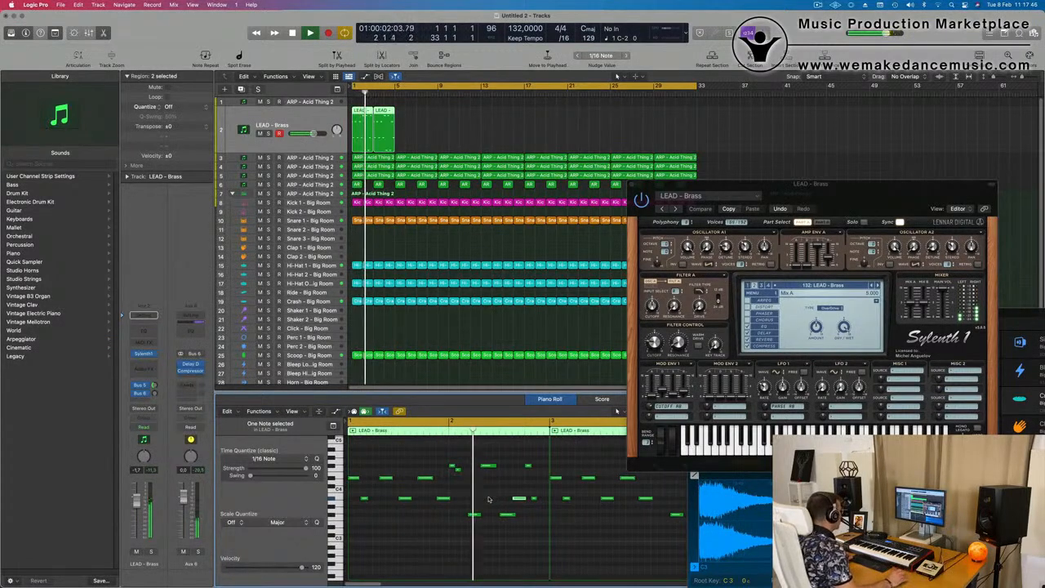
{"action": "key", "text": "space"}
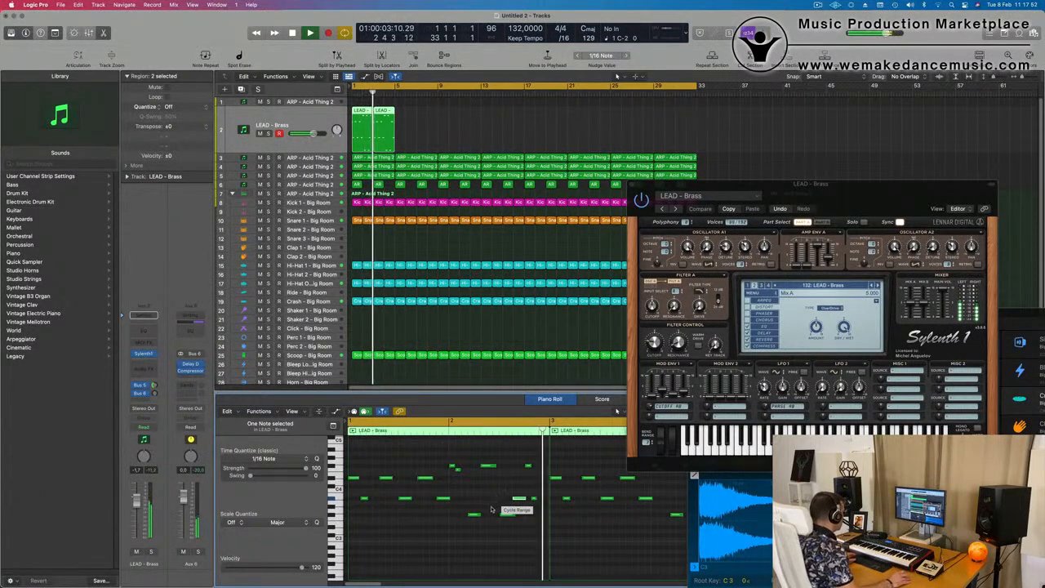
Delete the second LEAD - Brass region and select the remaining first one
{"action": "left_click", "coordinate": [387, 141]}
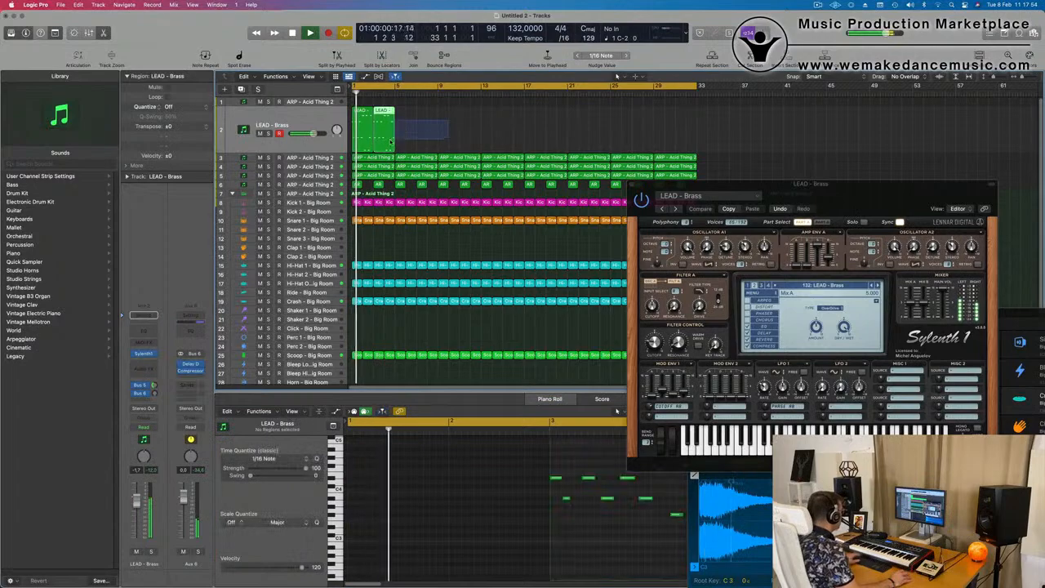
{"action": "key", "text": "Delete"}
{"action": "key", "text": "space"}
{"action": "left_click", "coordinate": [358, 128]}
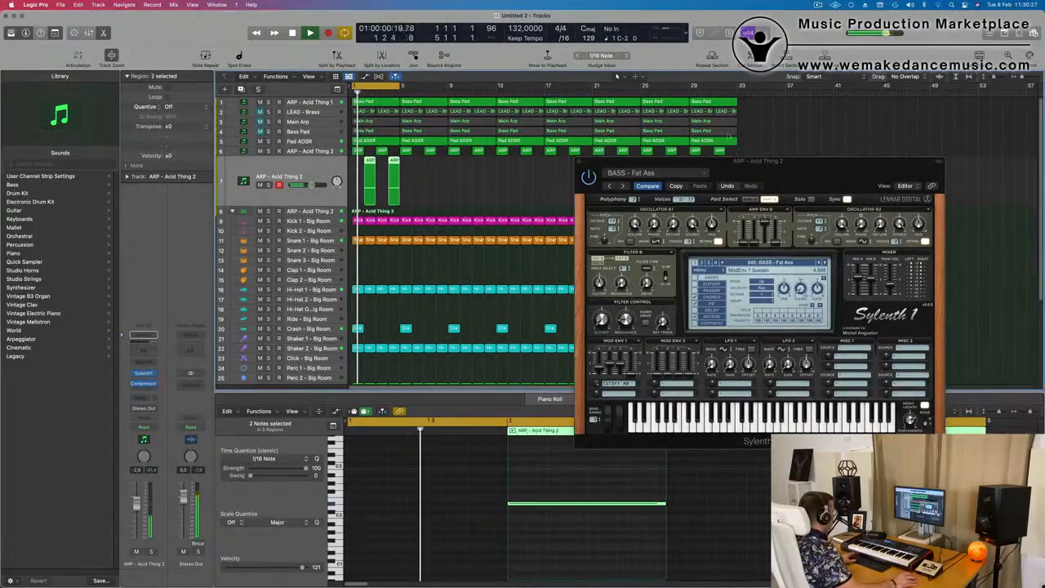
Adjust the filter cutoff, warm drive and key tracking of the BASS - Fat Ass patch while replaying the loop
{"action": "left_click_drag", "start_coordinate": [786, 160], "coordinate": [655, 164]}
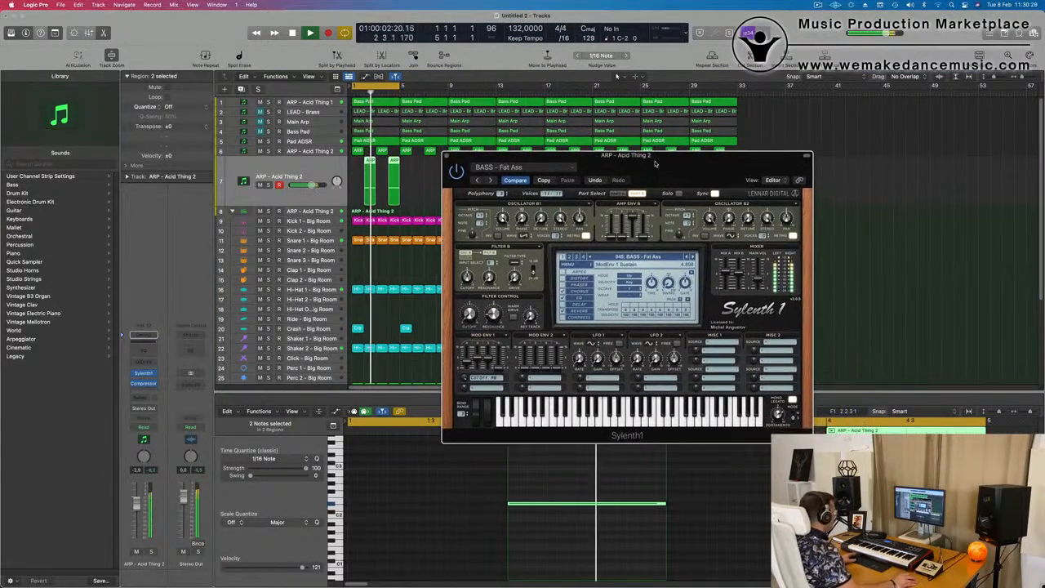
{"action": "key", "text": "space"}
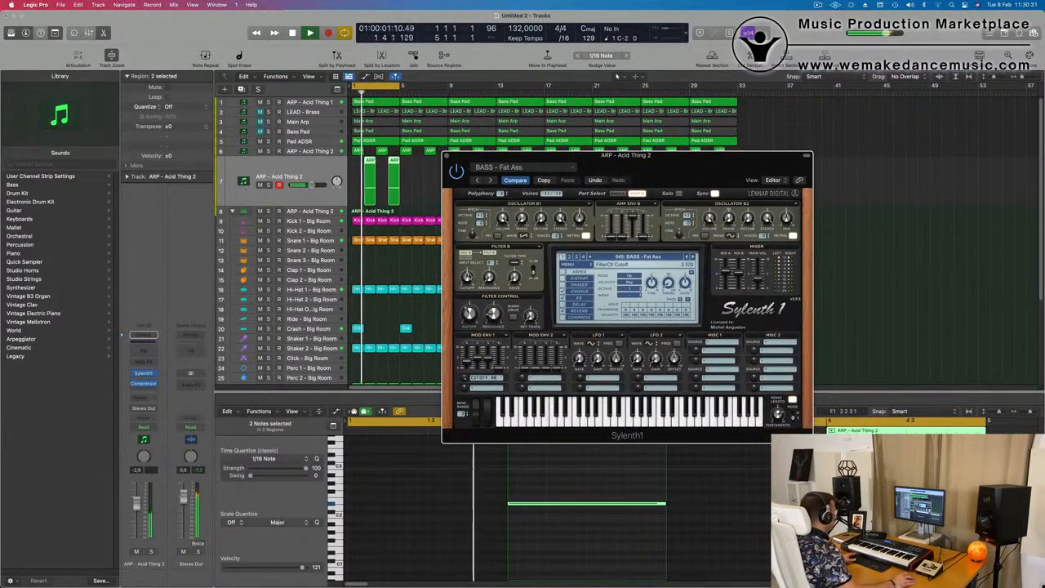
{"action": "key", "text": "space"}
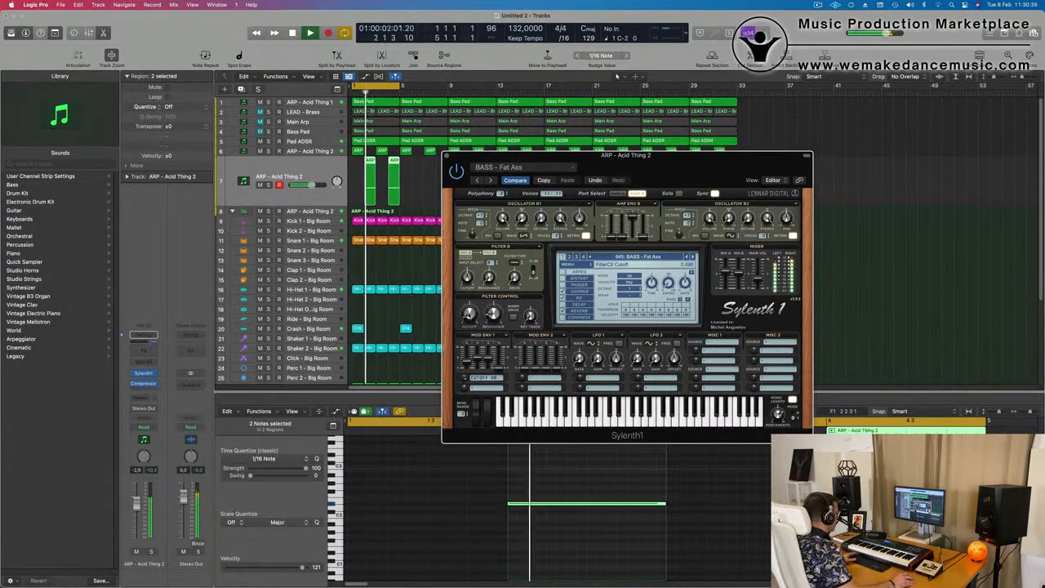
{"action": "key", "text": "space"}
{"action": "key", "text": "space"}
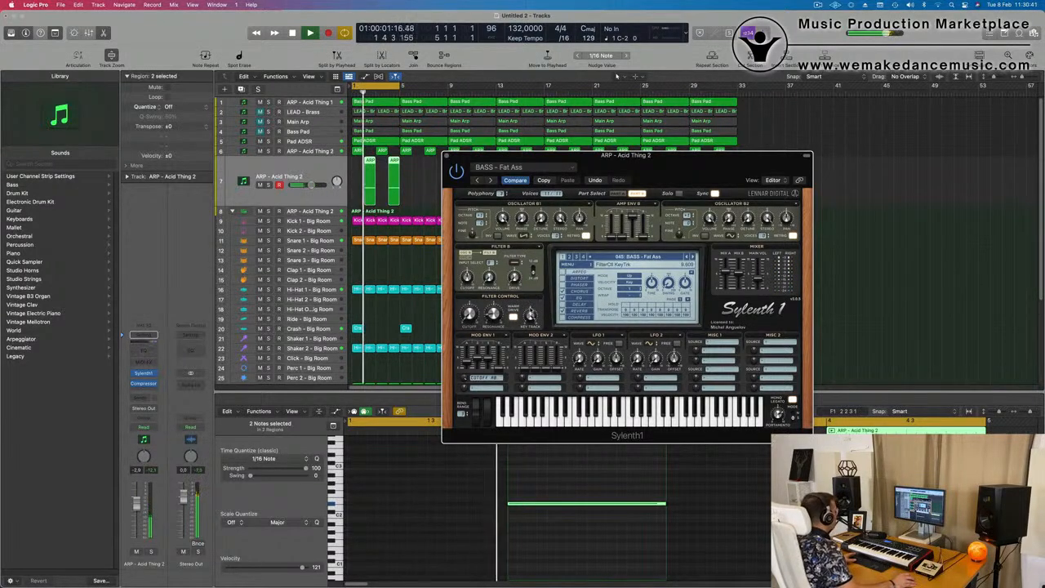
{"action": "key", "text": "space"}
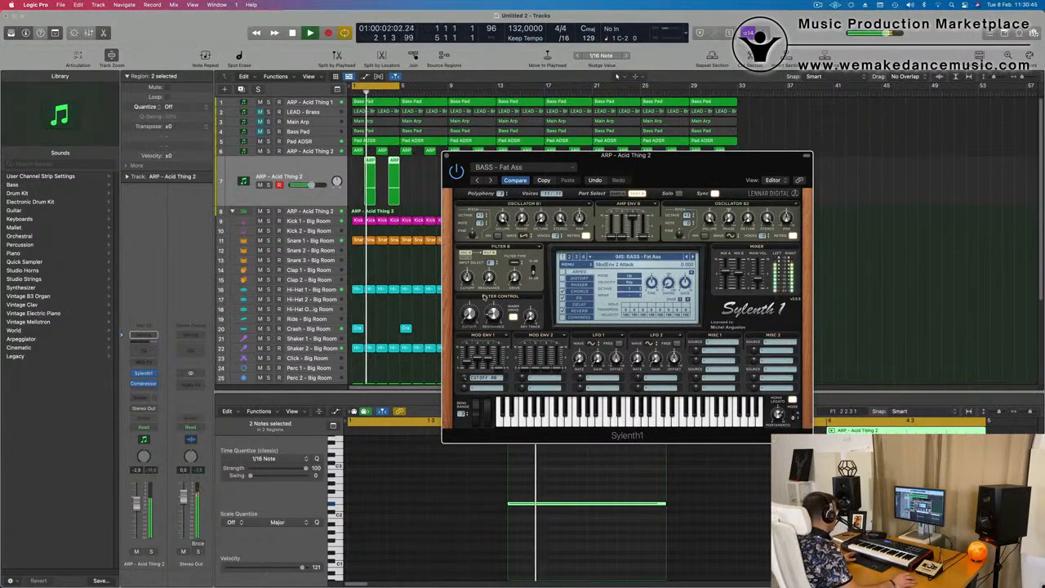
Lower the volume of the Fat Ass bass track and close its synth window
{"action": "left_click_drag", "start_coordinate": [658, 175], "coordinate": [598, 257]}
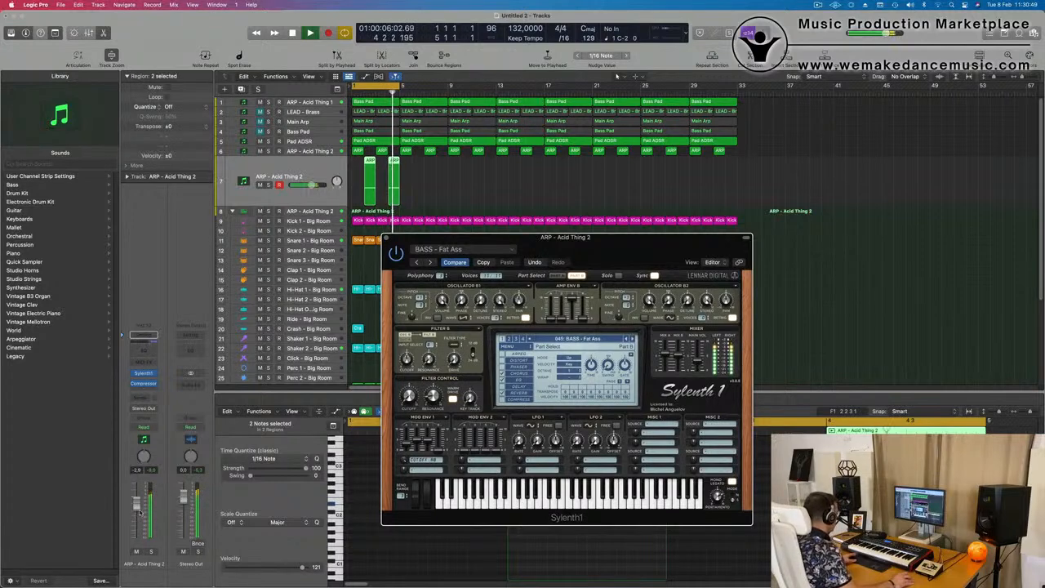
{"action": "left_click_drag", "start_coordinate": [136, 521], "coordinate": [137, 524]}
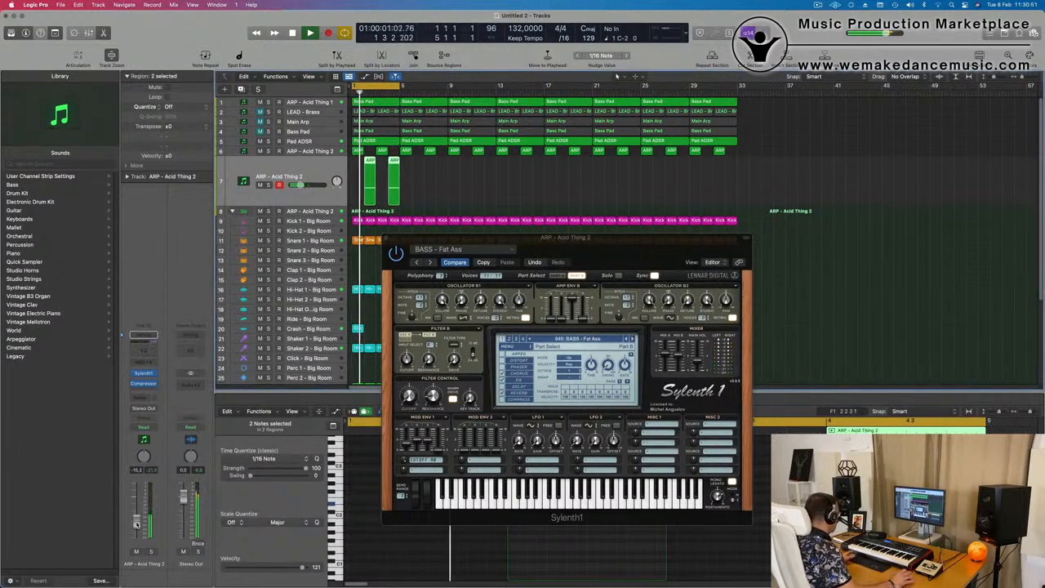
{"action": "left_click_drag", "start_coordinate": [136, 520], "coordinate": [136, 514]}
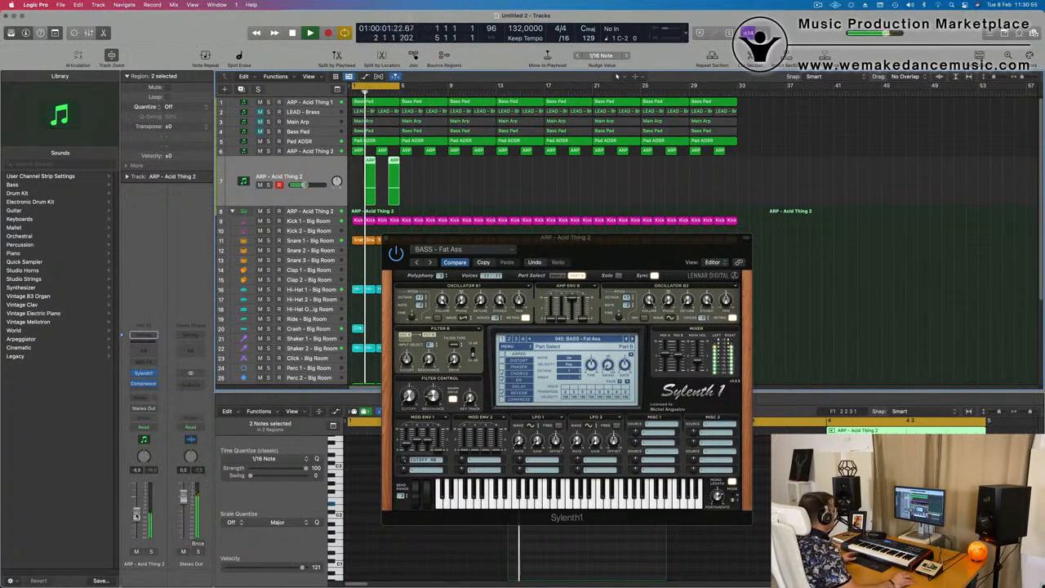
{"action": "left_click_drag", "start_coordinate": [565, 237], "coordinate": [437, 309]}
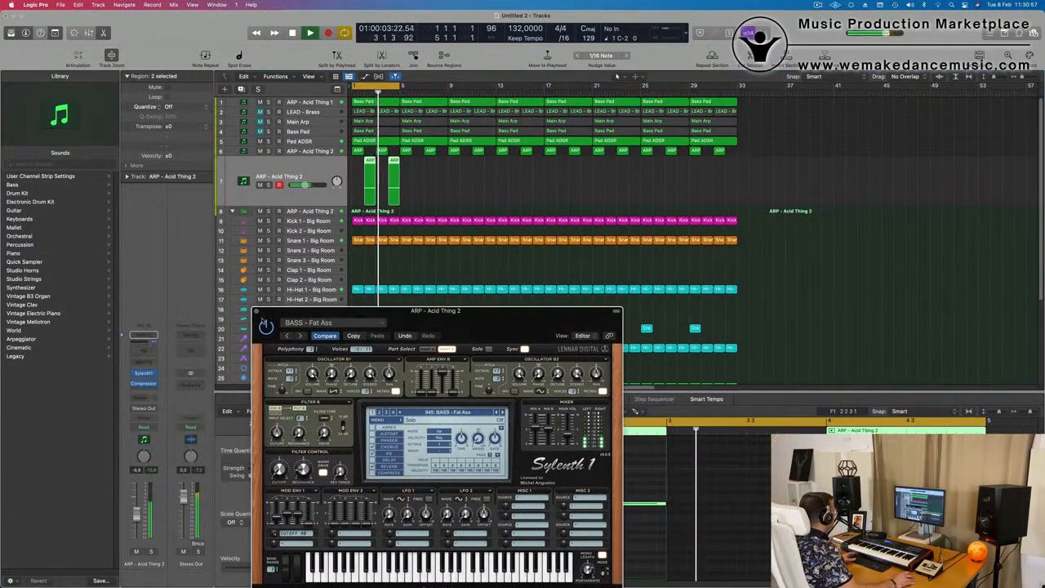
{"action": "left_click", "coordinate": [256, 311]}
Duplicate the bass regions along track 7 up to bar 33 and extend the cycle range to the same point
{"action": "mouse_move", "coordinate": [428, 173]}
{"action": "left_mouse_down"}
{"action": "mouse_move", "coordinate": [347, 193]}
{"action": "mouse_move", "coordinate": [372, 154]}
{"action": "mouse_move", "coordinate": [418, 168]}
{"action": "left_mouse_up"}
{"action": "left_click_drag", "start_coordinate": [497, 172], "coordinate": [369, 162]}
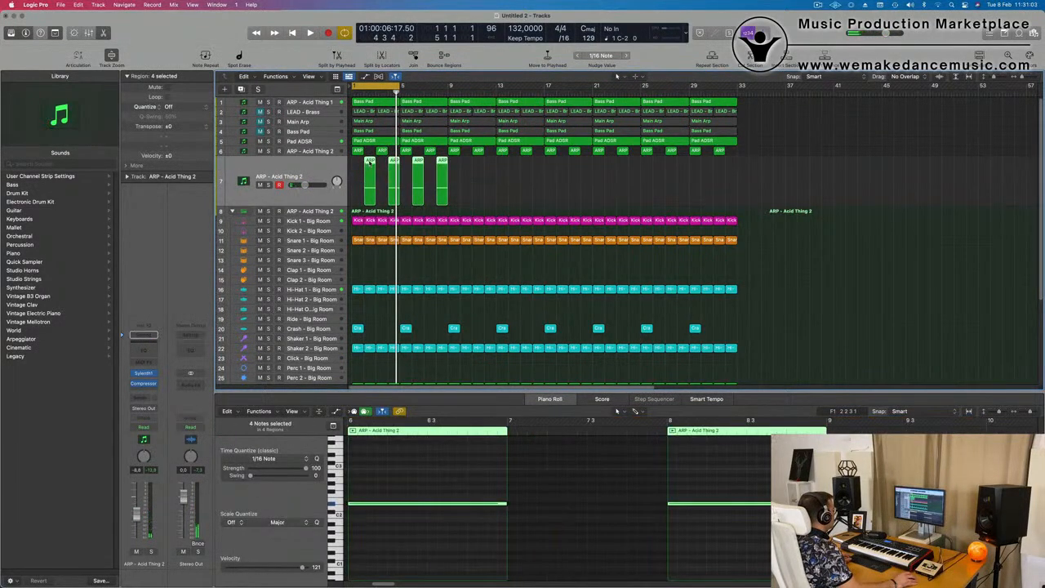
{"action": "left_click_drag", "start_coordinate": [431, 168], "coordinate": [526, 169]}
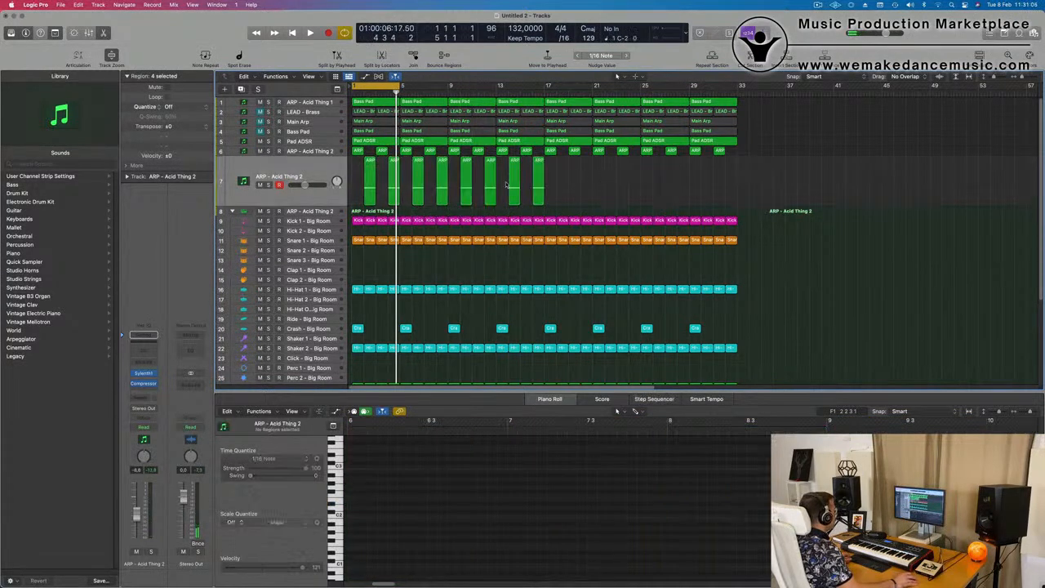
{"action": "left_click_drag", "start_coordinate": [371, 162], "coordinate": [565, 173]}
{"action": "key", "text": "space"}
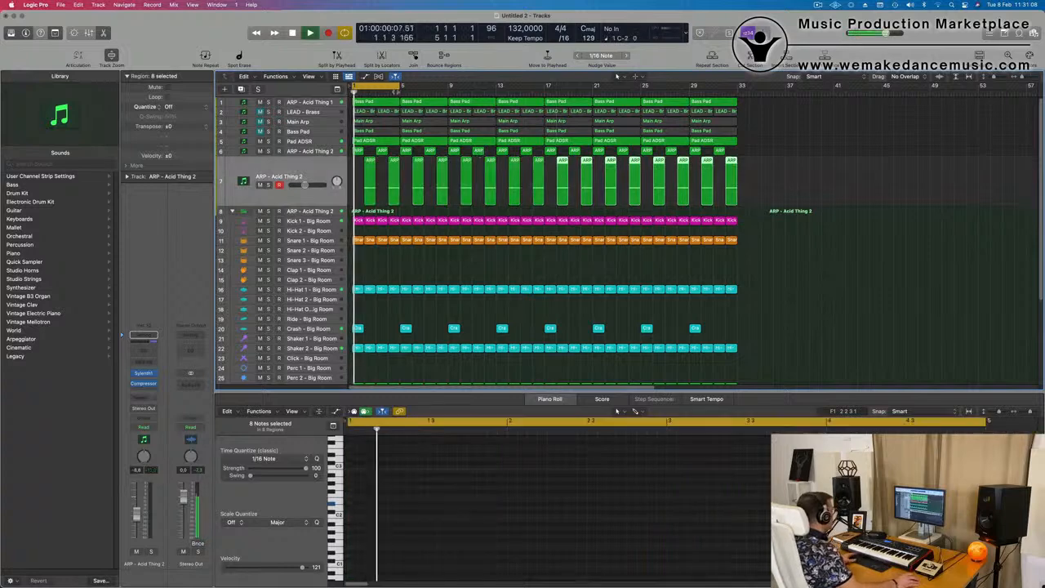
{"action": "left_click_drag", "start_coordinate": [400, 85], "coordinate": [724, 106]}
Set the ARP - Acid Thing 1 track to Touch automation, move its Sylenth1 filter cutoff, and close the synth window
{"action": "left_click", "coordinate": [303, 105]}
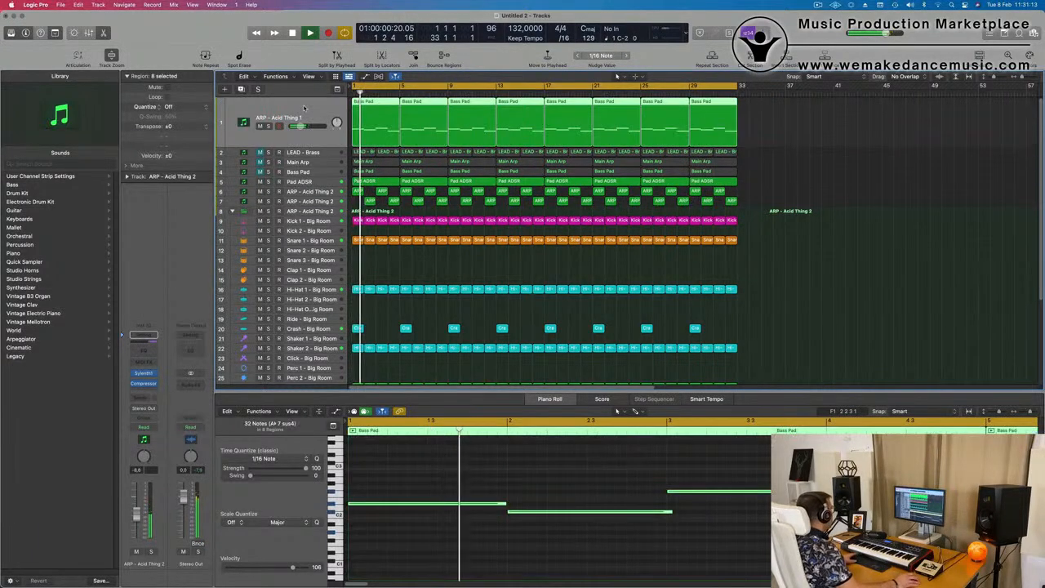
{"action": "left_click", "coordinate": [144, 426]}
{"action": "left_click", "coordinate": [144, 437]}
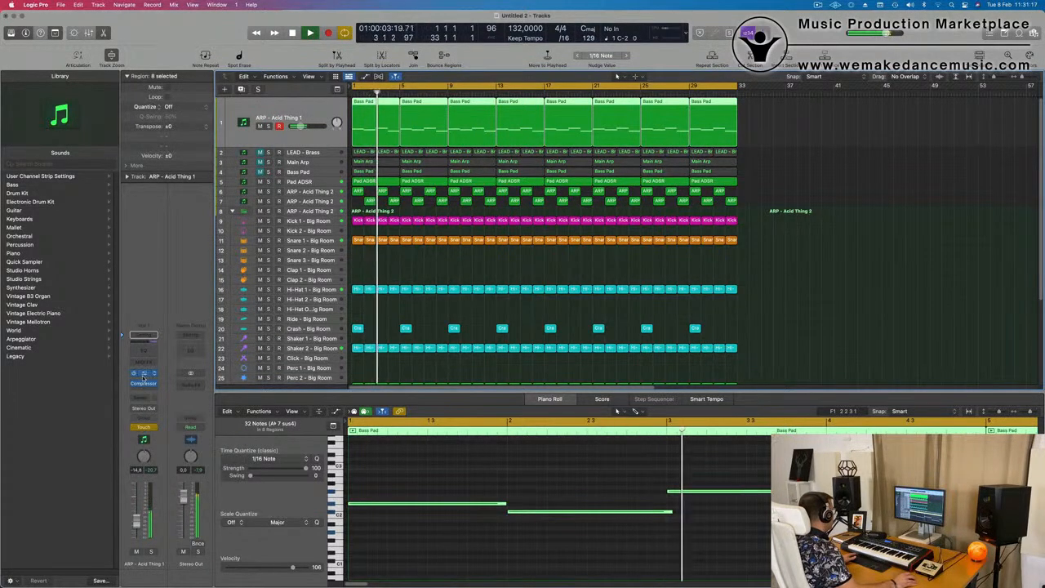
{"action": "key", "text": "v"}
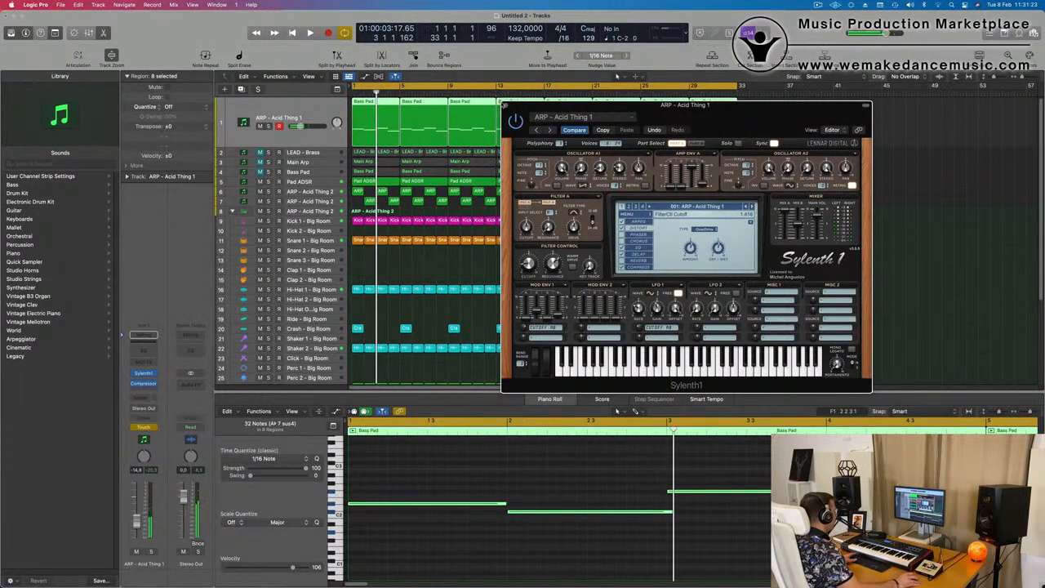
{"action": "left_click", "coordinate": [505, 105]}
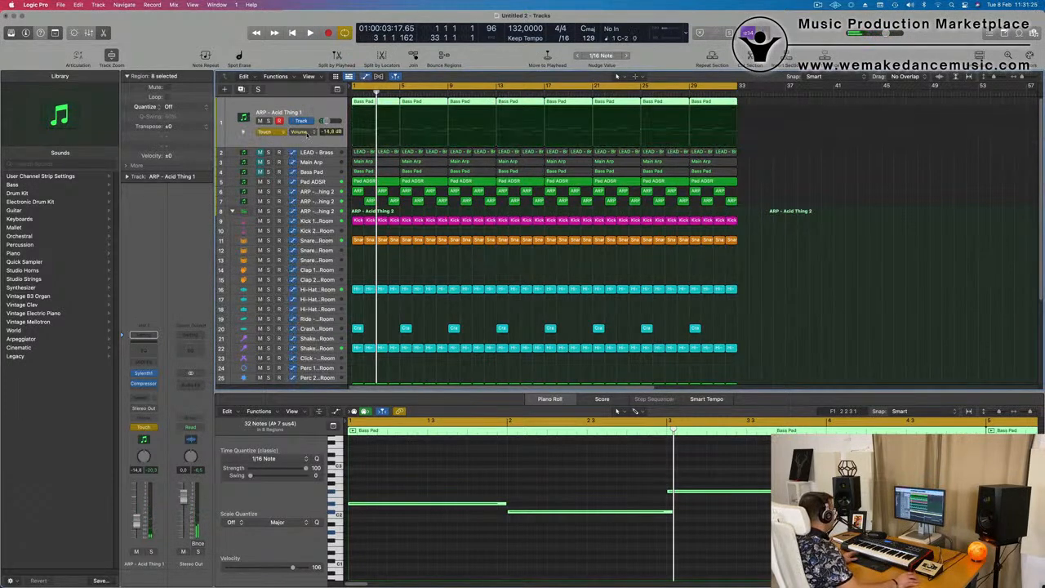
Show the filter cutoff automation on ARP - Acid Thing 1 and shape a rising ramp from bar 1 to bar 5
{"action": "left_click", "coordinate": [307, 133]}
{"action": "left_click", "coordinate": [335, 239]}
{"action": "key", "text": "space"}
{"action": "left_click", "coordinate": [392, 142]}
{"action": "key", "text": "space"}
{"action": "key", "text": "space"}
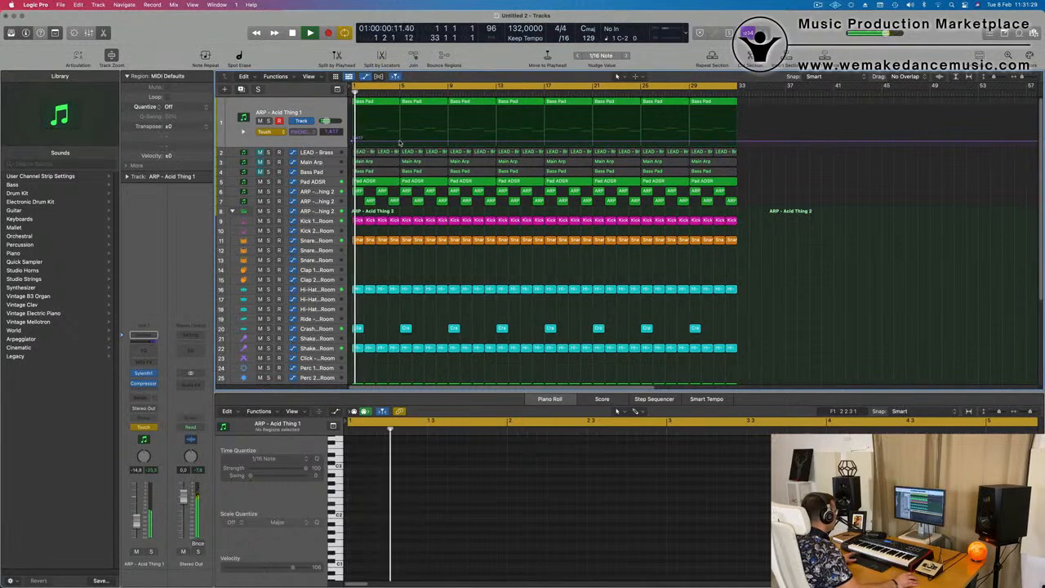
{"action": "left_click_drag", "start_coordinate": [399, 143], "coordinate": [355, 141]}
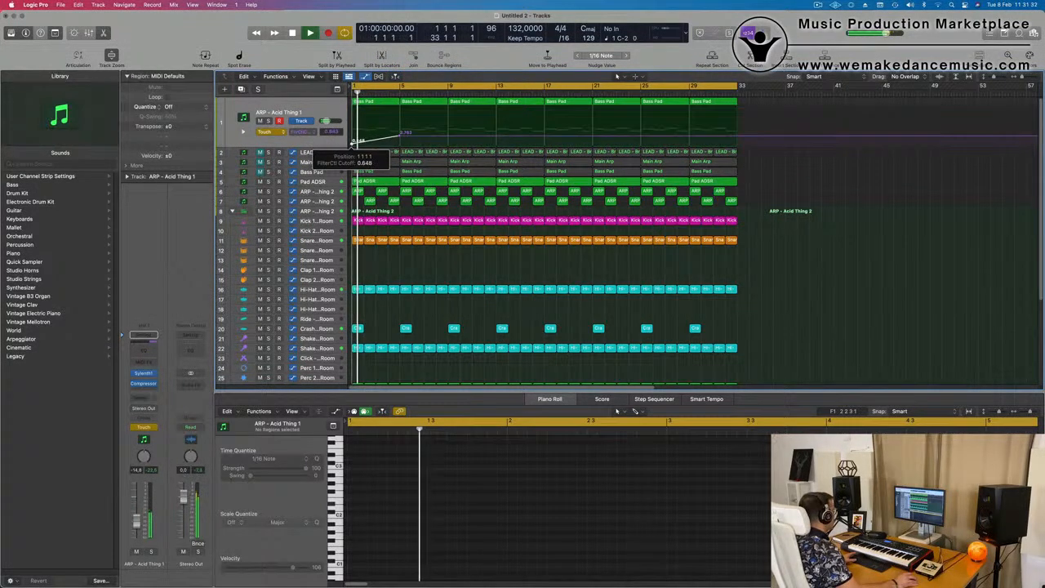
Switch the ARP - Acid Thing 1 automation to Read and play back the filter sweep from the start
{"action": "left_click", "coordinate": [269, 131]}
{"action": "left_click", "coordinate": [271, 122]}
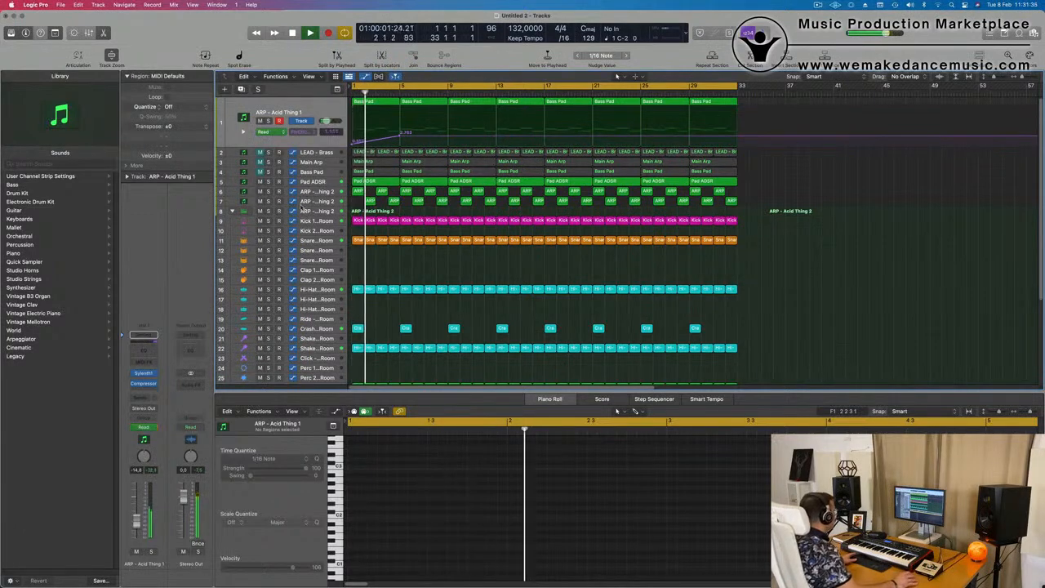
{"action": "key", "text": "Return"}
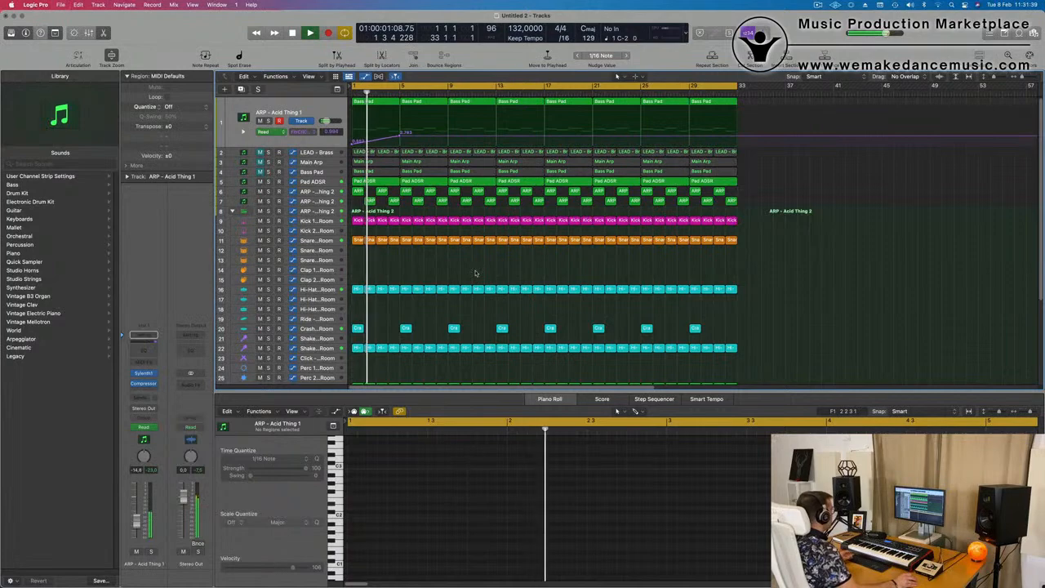
{"action": "key", "text": "super+s"}
{"action": "key", "text": "Escape"}
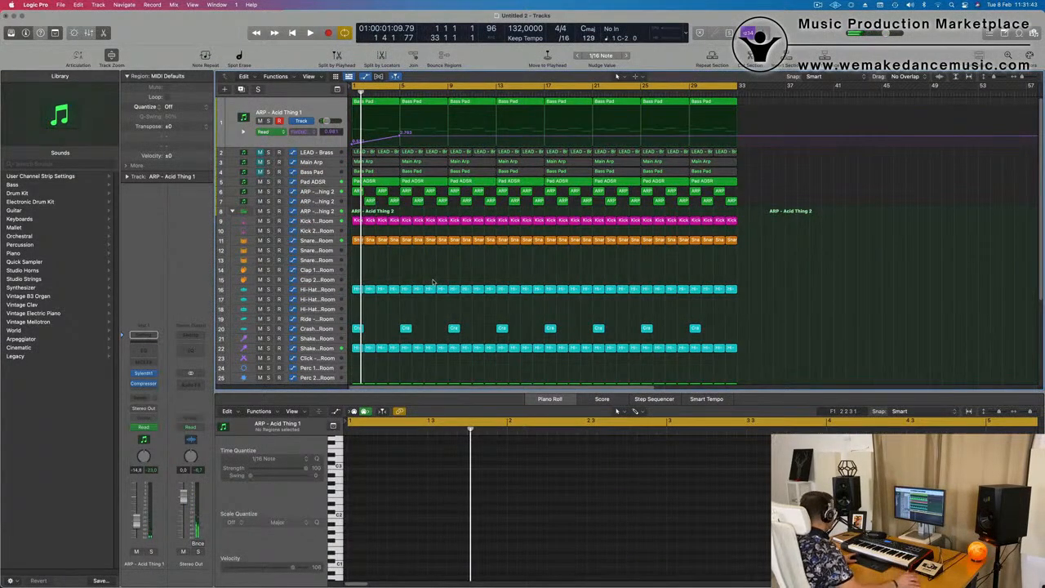
{"action": "key", "text": "space"}
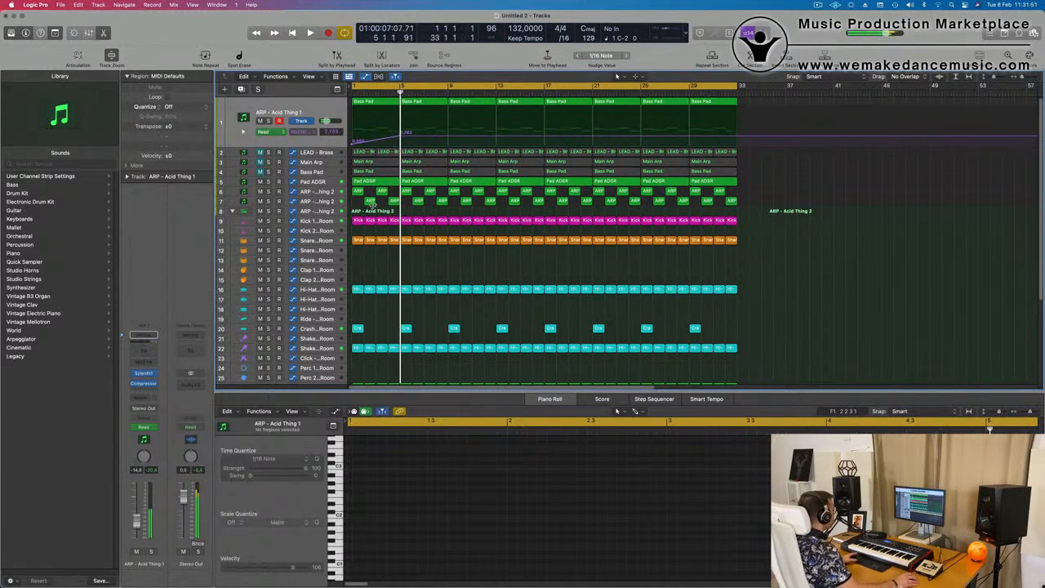
Show the Pad ADSR and both ARP - Acid Thing 2 parts from bar 1 together in the Piano Roll and compare their notes during playback
{"action": "left_click", "coordinate": [394, 201]}
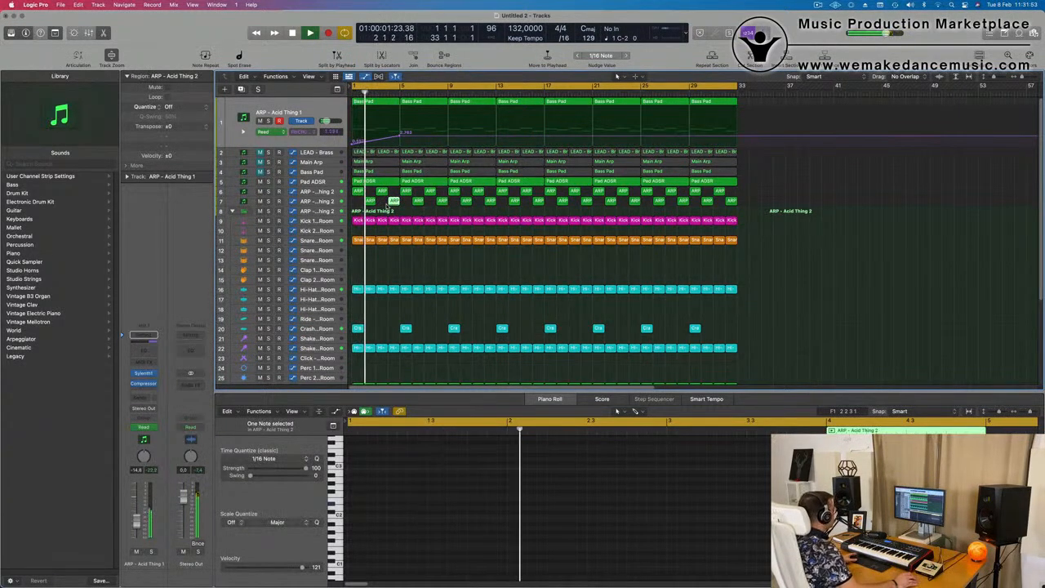
{"action": "left_click_drag", "start_coordinate": [361, 209], "coordinate": [395, 183]}
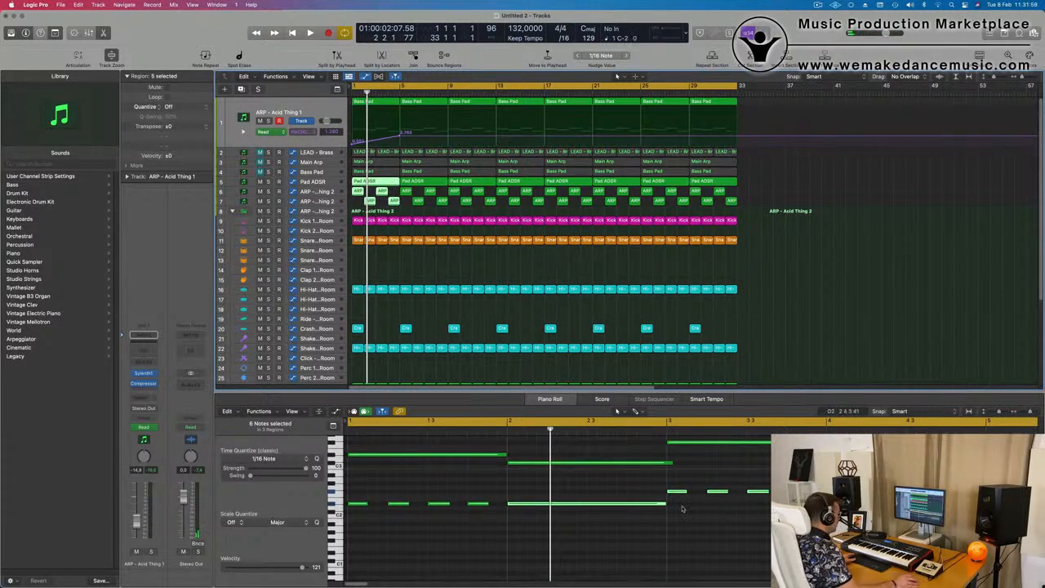
{"action": "left_click", "coordinate": [554, 400]}
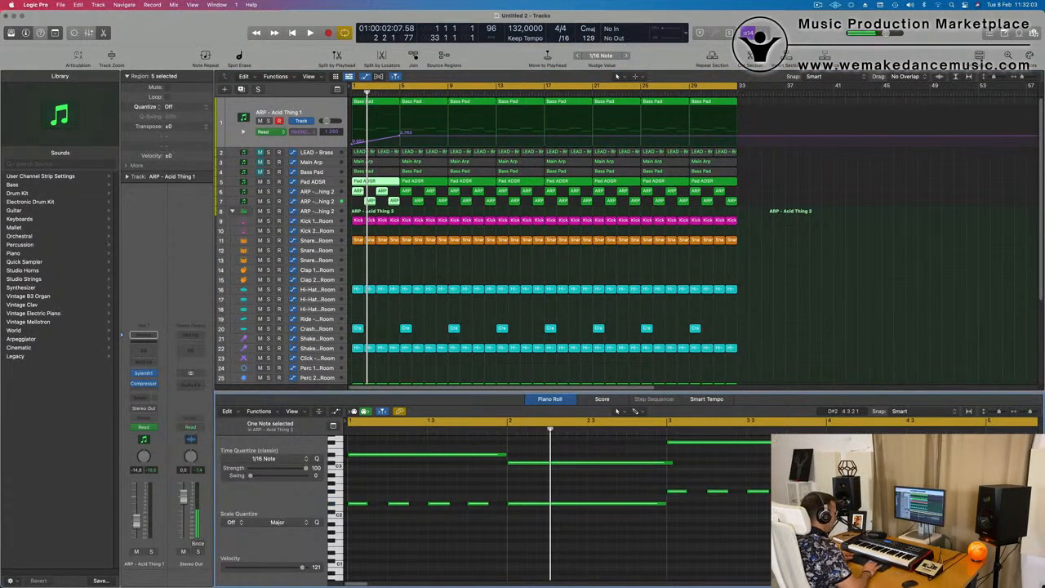
{"action": "key", "text": "space"}
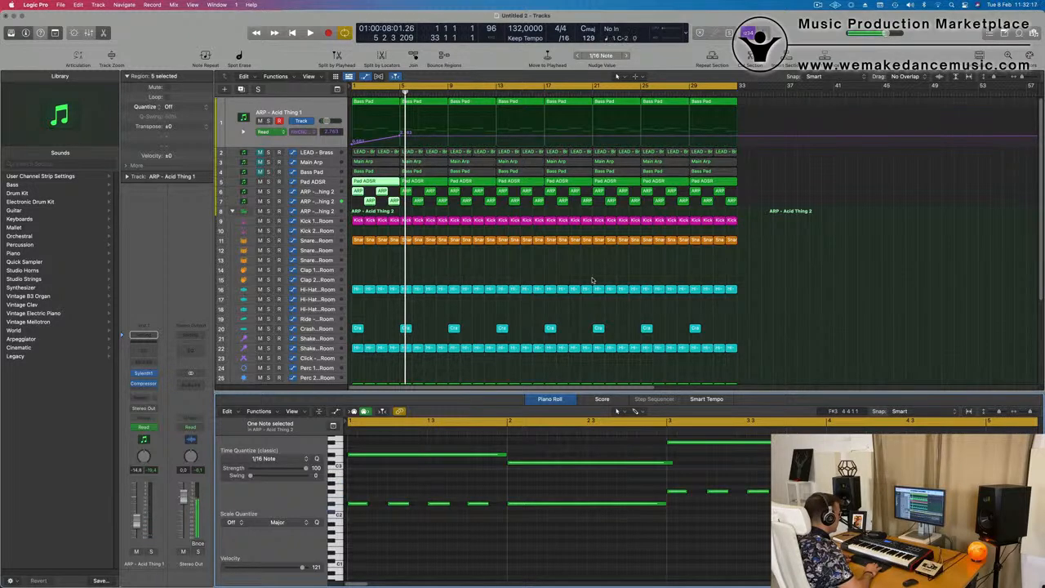
{"action": "key", "text": "space"}
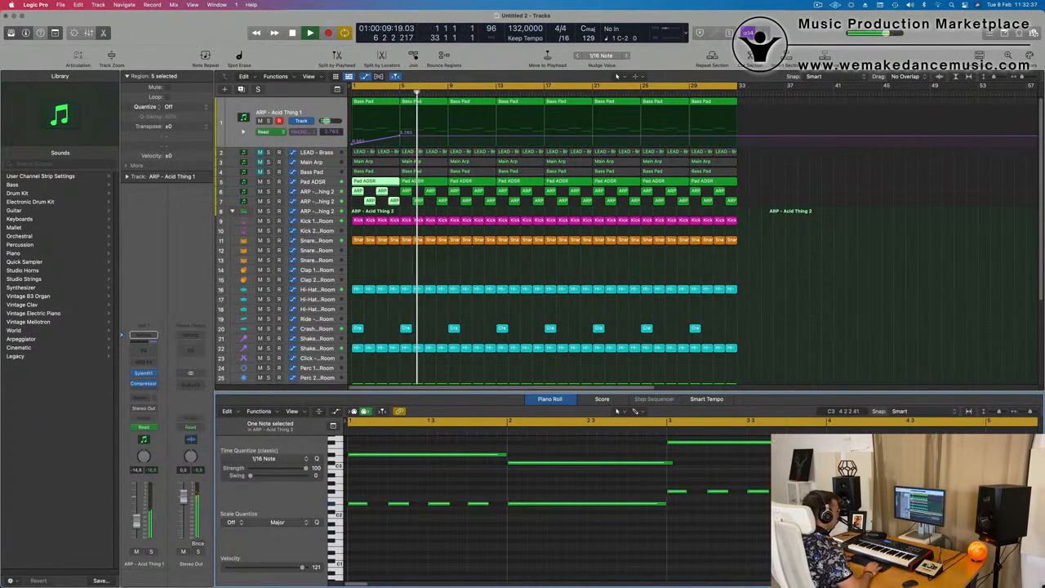
Clear the region selection and replay the arrangement from bar 1 to hear the filter sweep in context
{"action": "key", "text": "Return"}
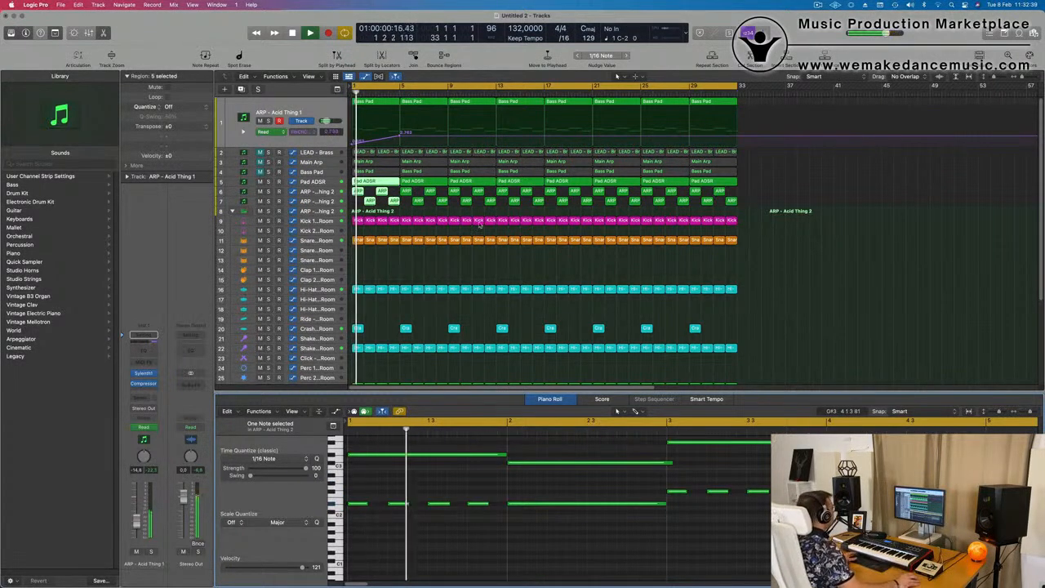
{"action": "left_click", "coordinate": [402, 263]}
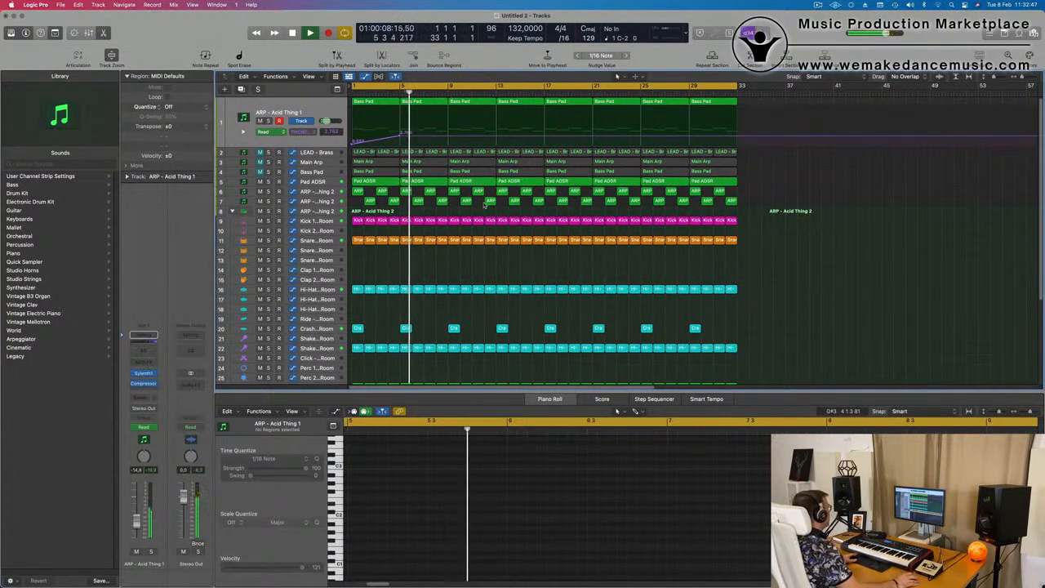
{"action": "key", "text": "Return"}
{"action": "key", "text": "Return"}
{"action": "key", "text": "Return"}
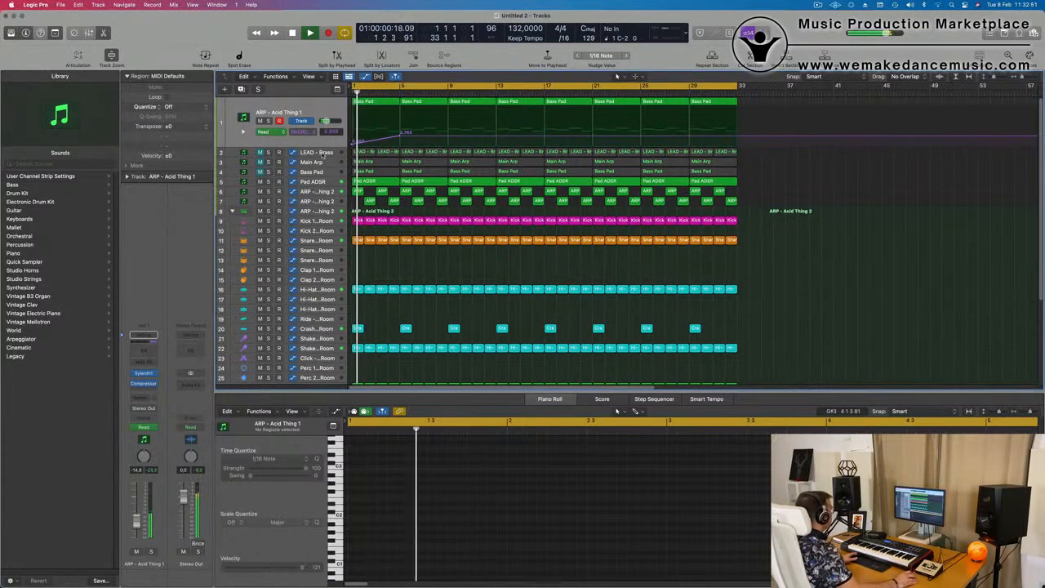
Unmute the LEAD - Brass track and replay the arrangement from the start
{"action": "left_click", "coordinate": [325, 152]}
{"action": "key", "text": "Return"}
{"action": "key", "text": "Return"}
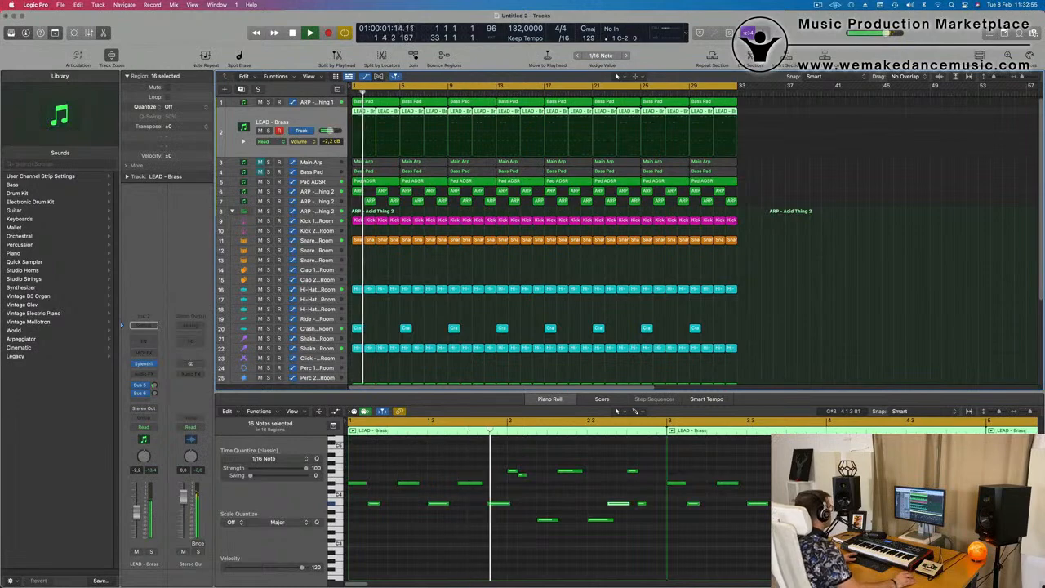
Open the LEAD - Brass Sylenth1, adjust the track's Bus 5 and Bus 6 sends, and raise its volume to about -5.1 dB
{"action": "left_click", "coordinate": [157, 363]}
{"action": "left_click", "coordinate": [154, 386]}
{"action": "left_click", "coordinate": [156, 393]}
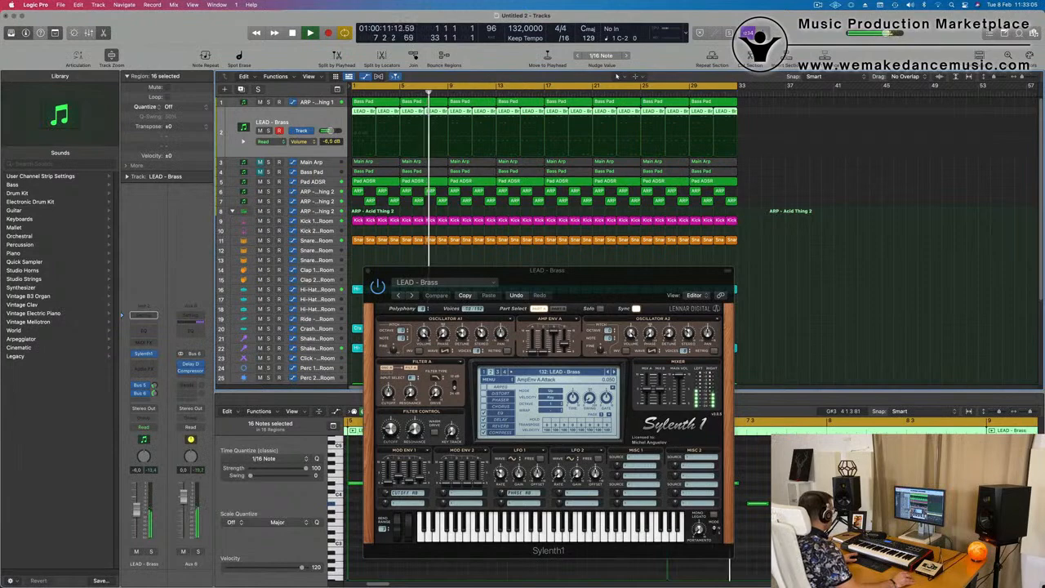
{"action": "key", "text": "Return"}
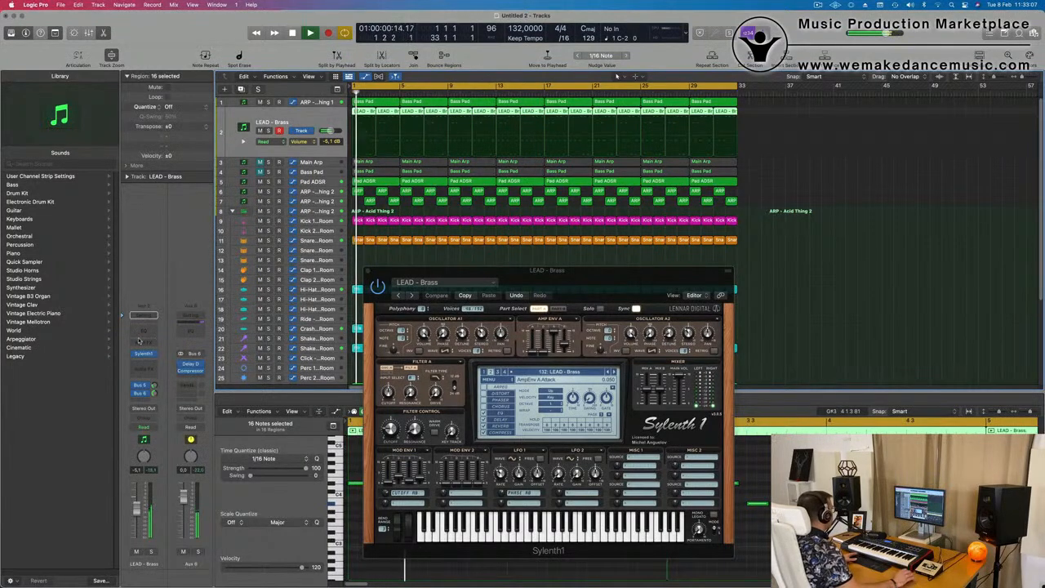
Add a Channel EQ to LEAD - Brass with a 12 dB/Oct low cut at about 432 Hz and close the plug-in windows
{"action": "left_click", "coordinate": [143, 317]}
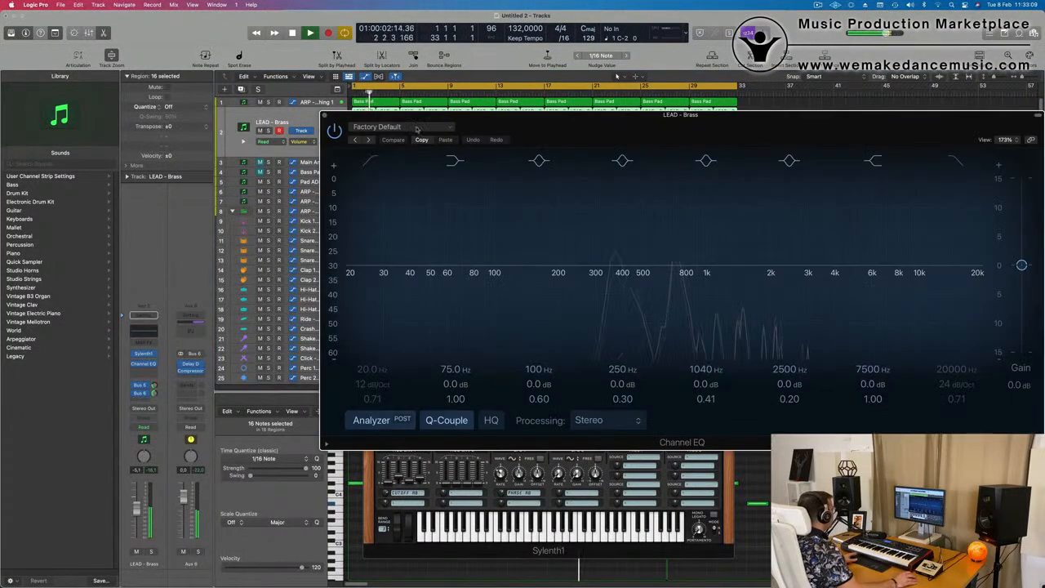
{"action": "left_click_drag", "start_coordinate": [355, 253], "coordinate": [618, 203]}
{"action": "left_click_drag", "start_coordinate": [428, 194], "coordinate": [477, 191]}
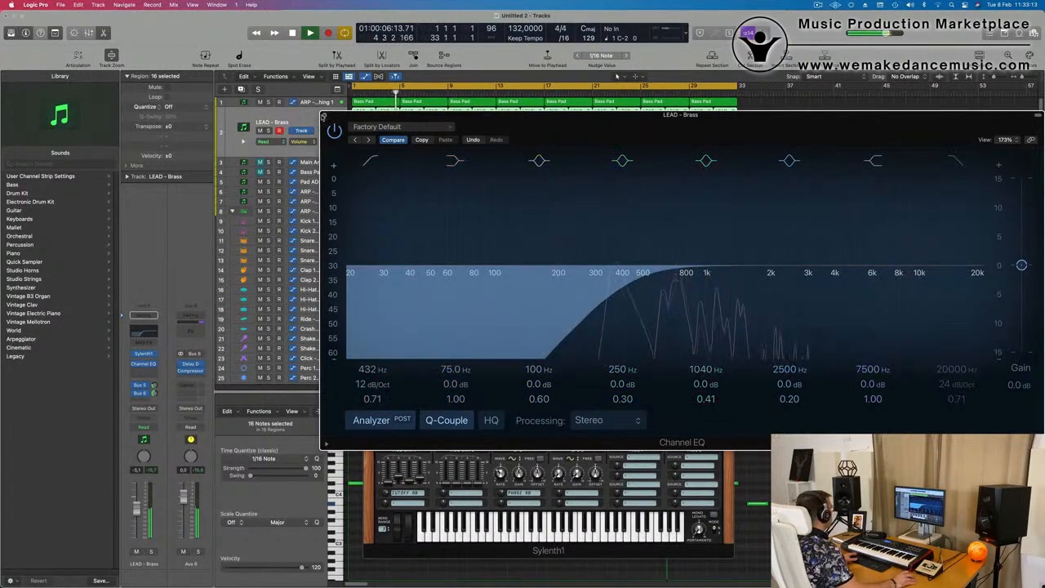
{"action": "left_click", "coordinate": [326, 115]}
{"action": "key", "text": "Return"}
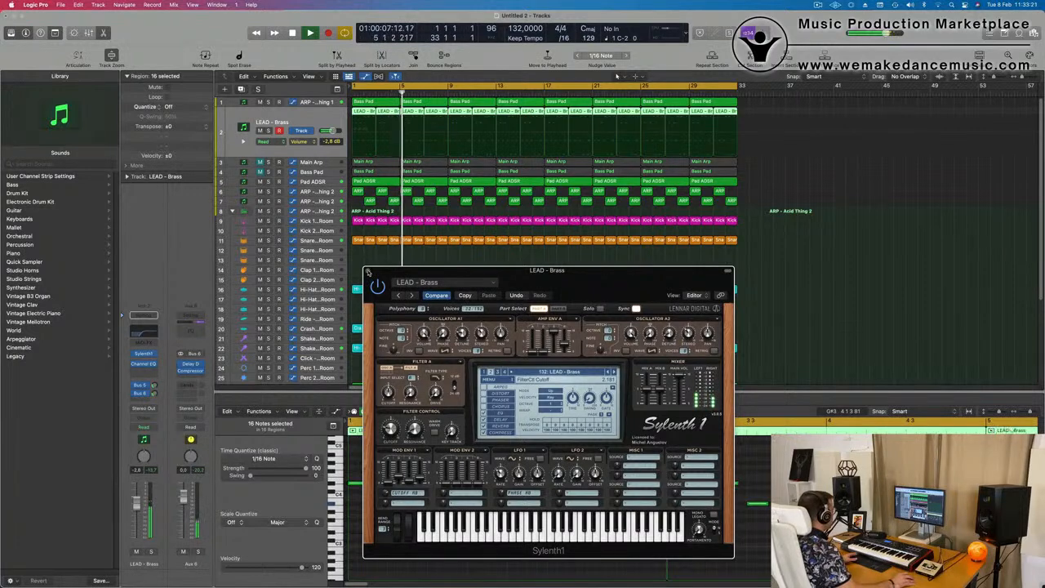
{"action": "left_click", "coordinate": [367, 271]}
Lower the bar 5 peak of the ARP - Acid Thing 1 cutoff automation and add a fall to about 0.937 at bar 9
{"action": "left_click", "coordinate": [326, 102]}
{"action": "key", "text": "Return"}
{"action": "left_click_drag", "start_coordinate": [400, 137], "coordinate": [449, 141]}
{"action": "left_click", "coordinate": [443, 143]}
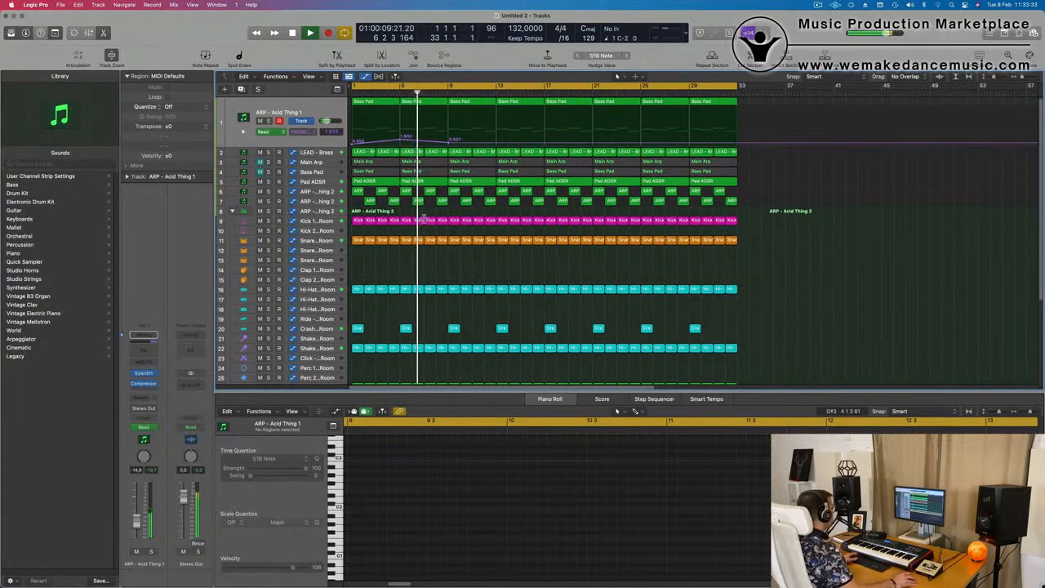
Replay from the start and lower the LEAD - Brass track volume to balance it in the mix
{"action": "key", "text": "Return"}
{"action": "left_click", "coordinate": [323, 181]}
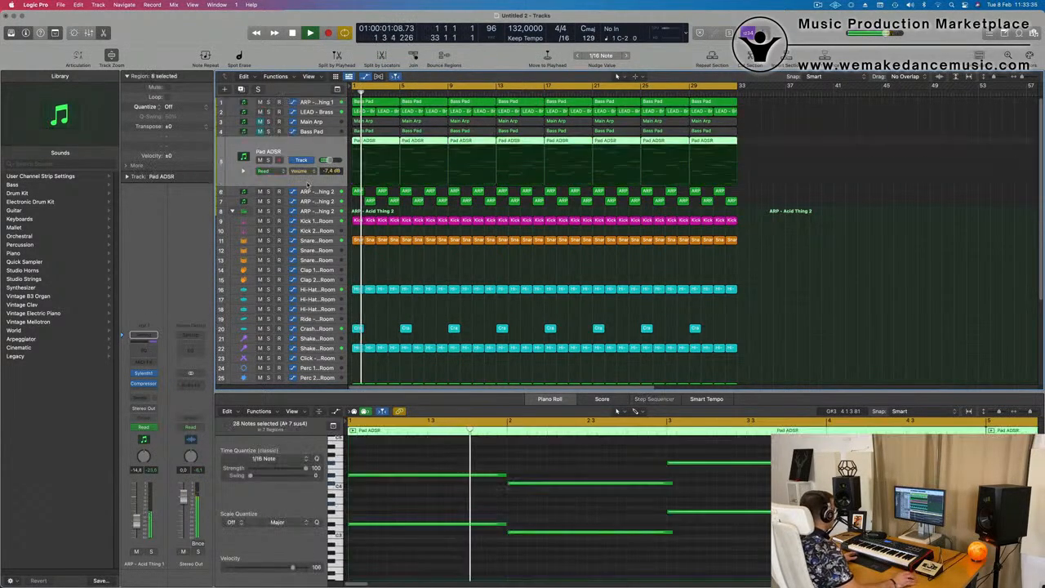
{"action": "left_click", "coordinate": [329, 112]}
{"action": "key", "text": "Return"}
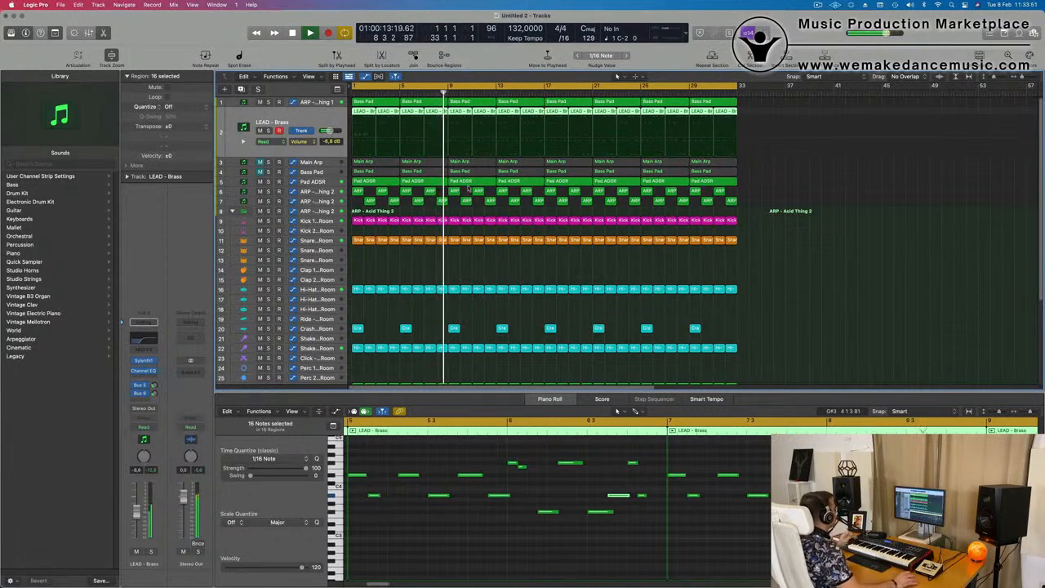
Unmute the Main Arp track, audition it in solo and in the mix, and lower its volume to -19.5 dB
{"action": "left_click", "coordinate": [324, 160]}
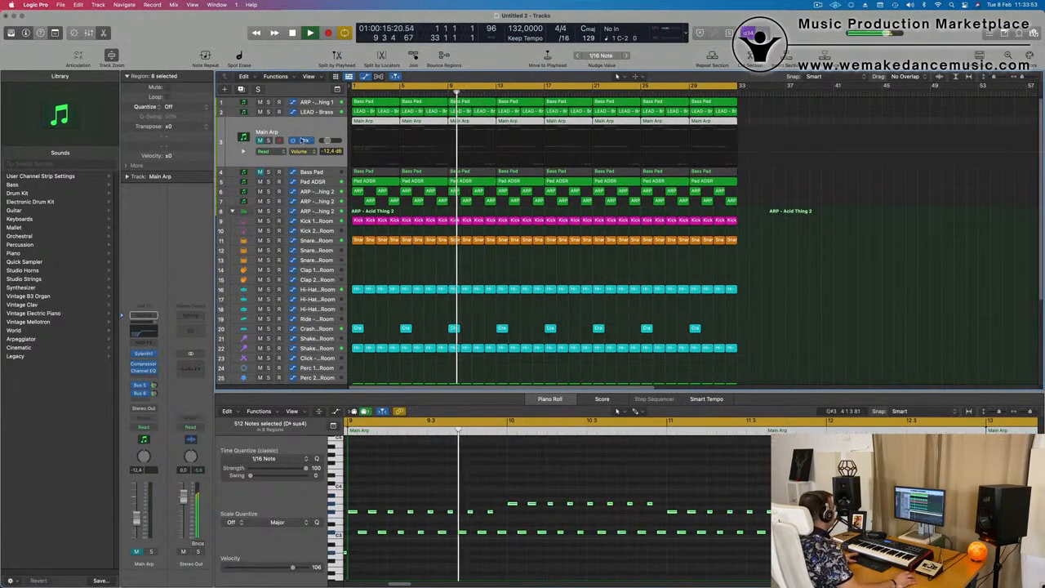
{"action": "left_click", "coordinate": [268, 141]}
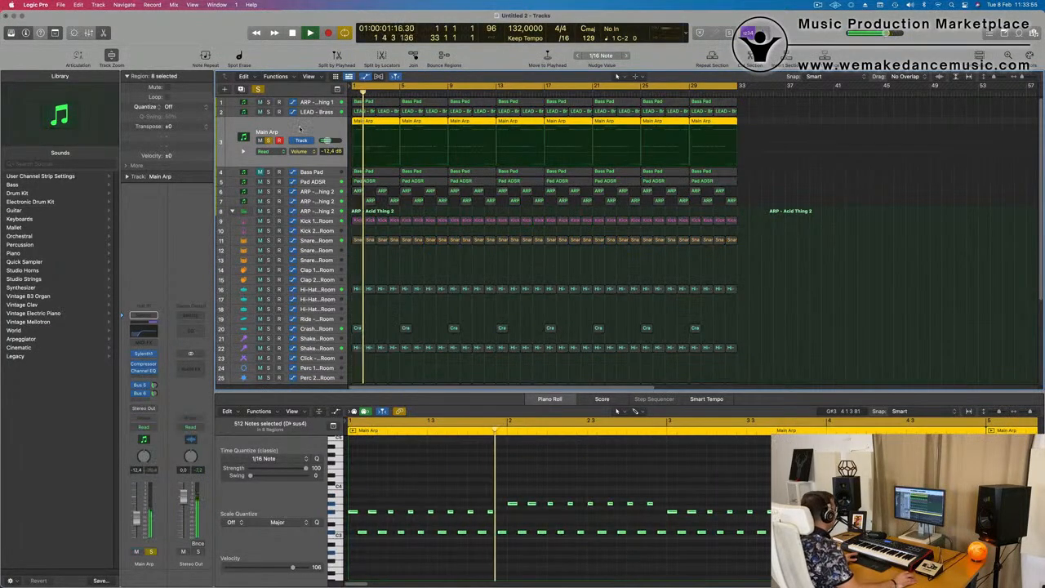
{"action": "left_click", "coordinate": [269, 141]}
{"action": "key", "text": "Return"}
{"action": "left_click", "coordinate": [261, 141]}
{"action": "key", "text": "Return"}
{"action": "key", "text": "Return"}
{"action": "left_click_drag", "start_coordinate": [136, 519], "coordinate": [136, 526]}
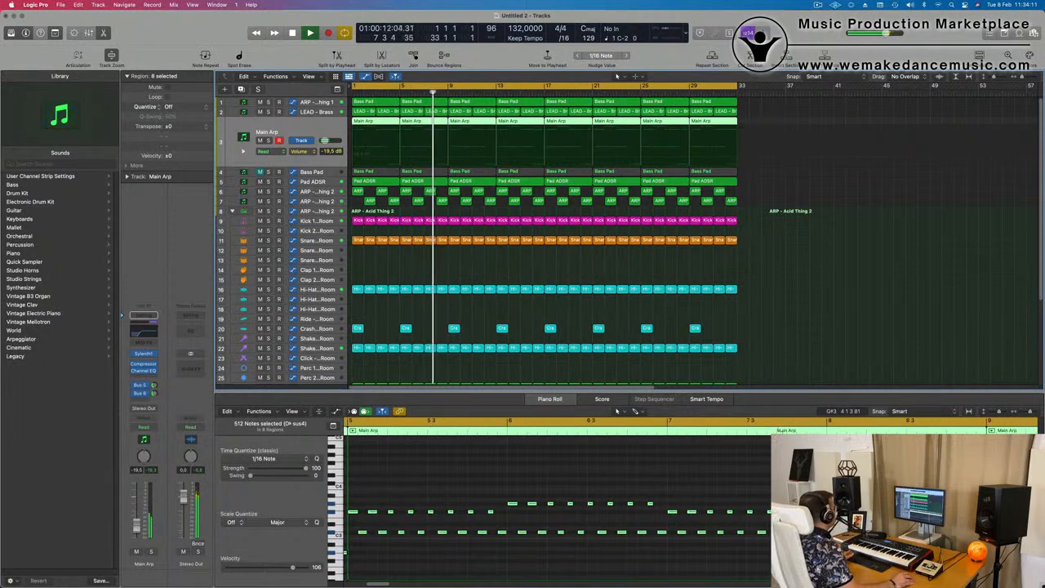
Unmute the Bass Pad track and raise the filter cutoff in its Sylenth1 during playback from the start
{"action": "left_click", "coordinate": [896, 293]}
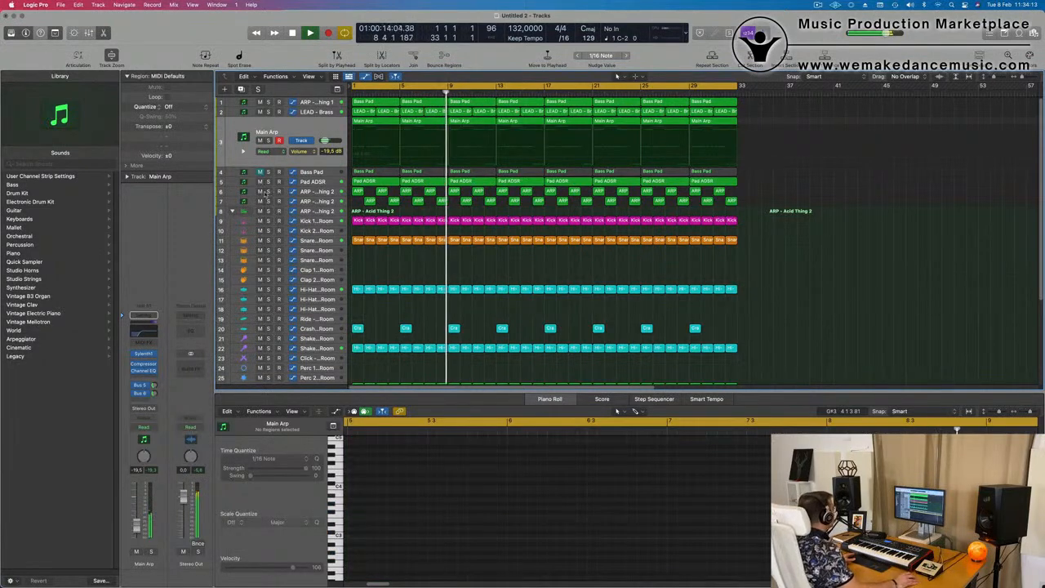
{"action": "left_click", "coordinate": [319, 173]}
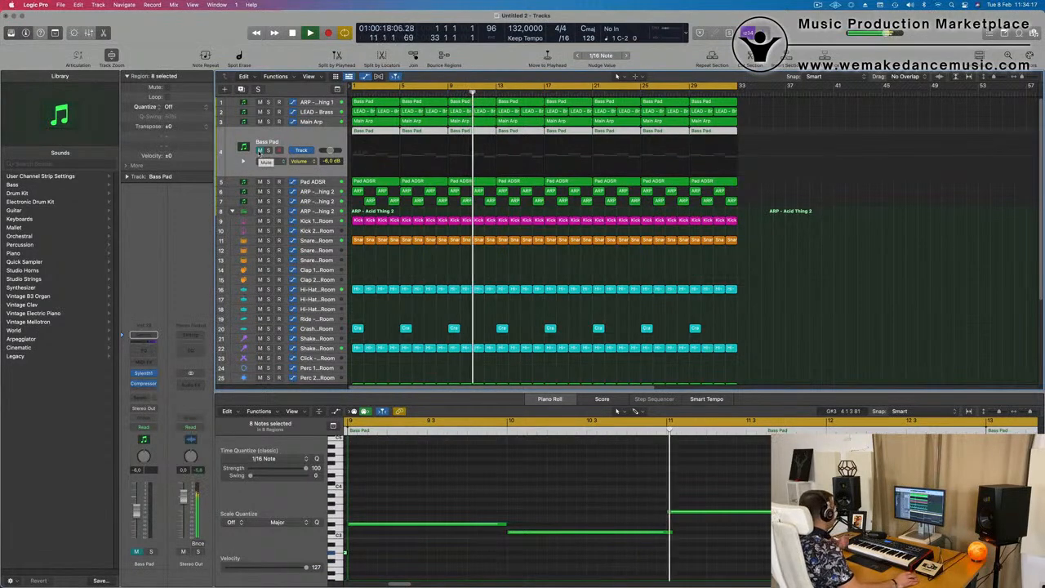
{"action": "key", "text": "space"}
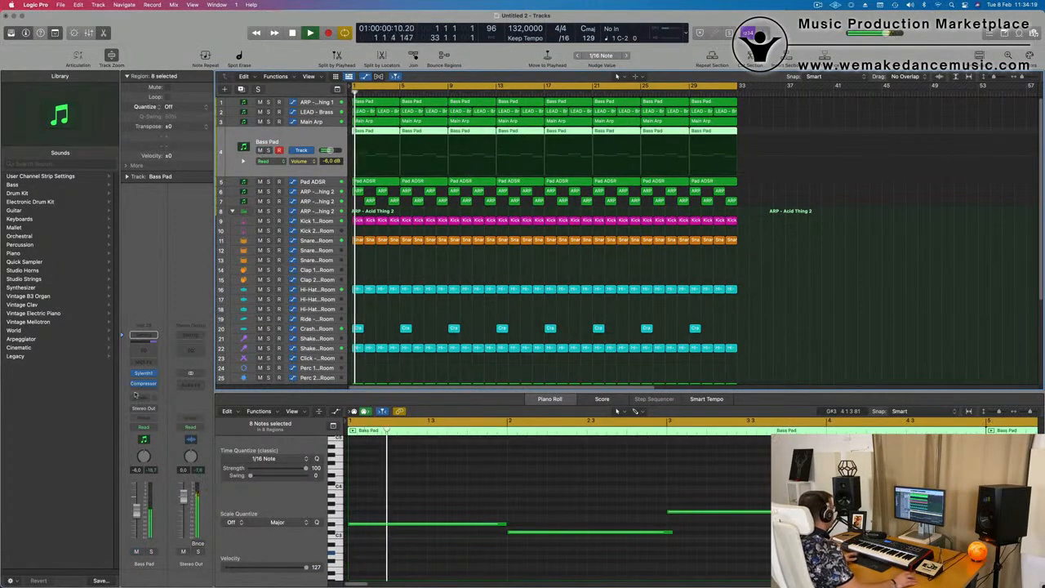
{"action": "left_click", "coordinate": [143, 373]}
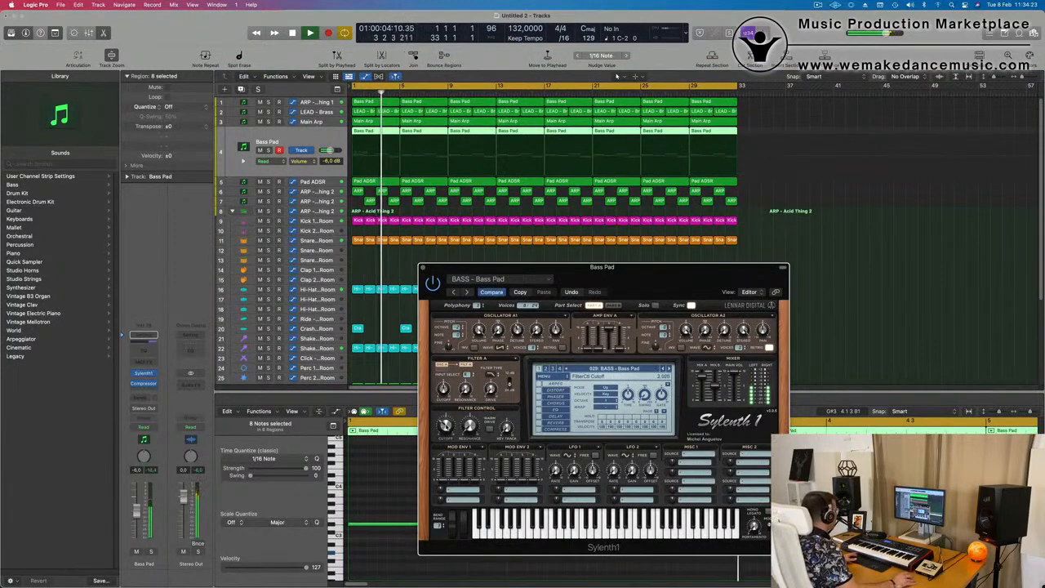
{"action": "left_click_drag", "start_coordinate": [675, 274], "coordinate": [546, 283]}
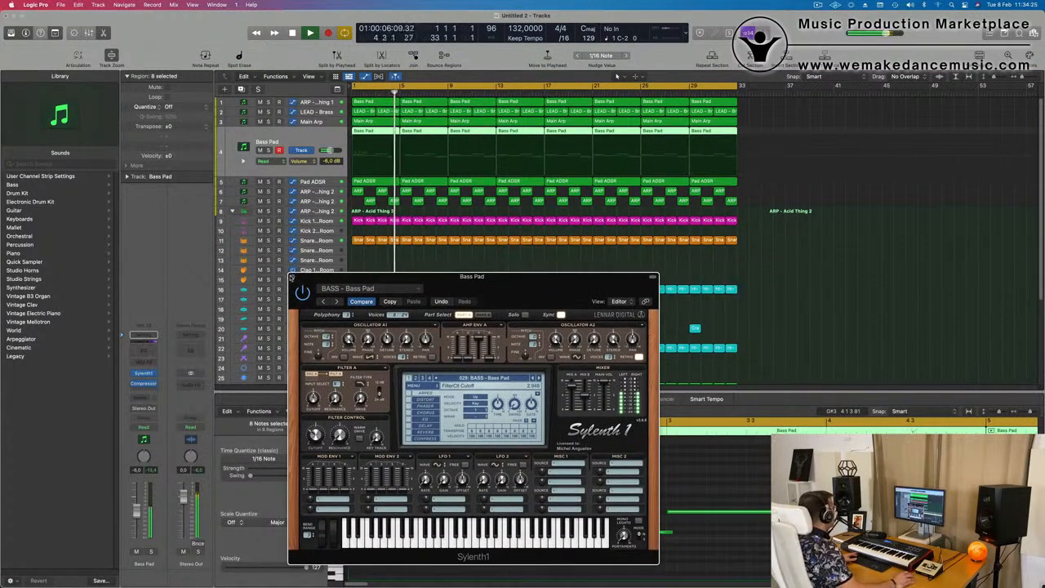